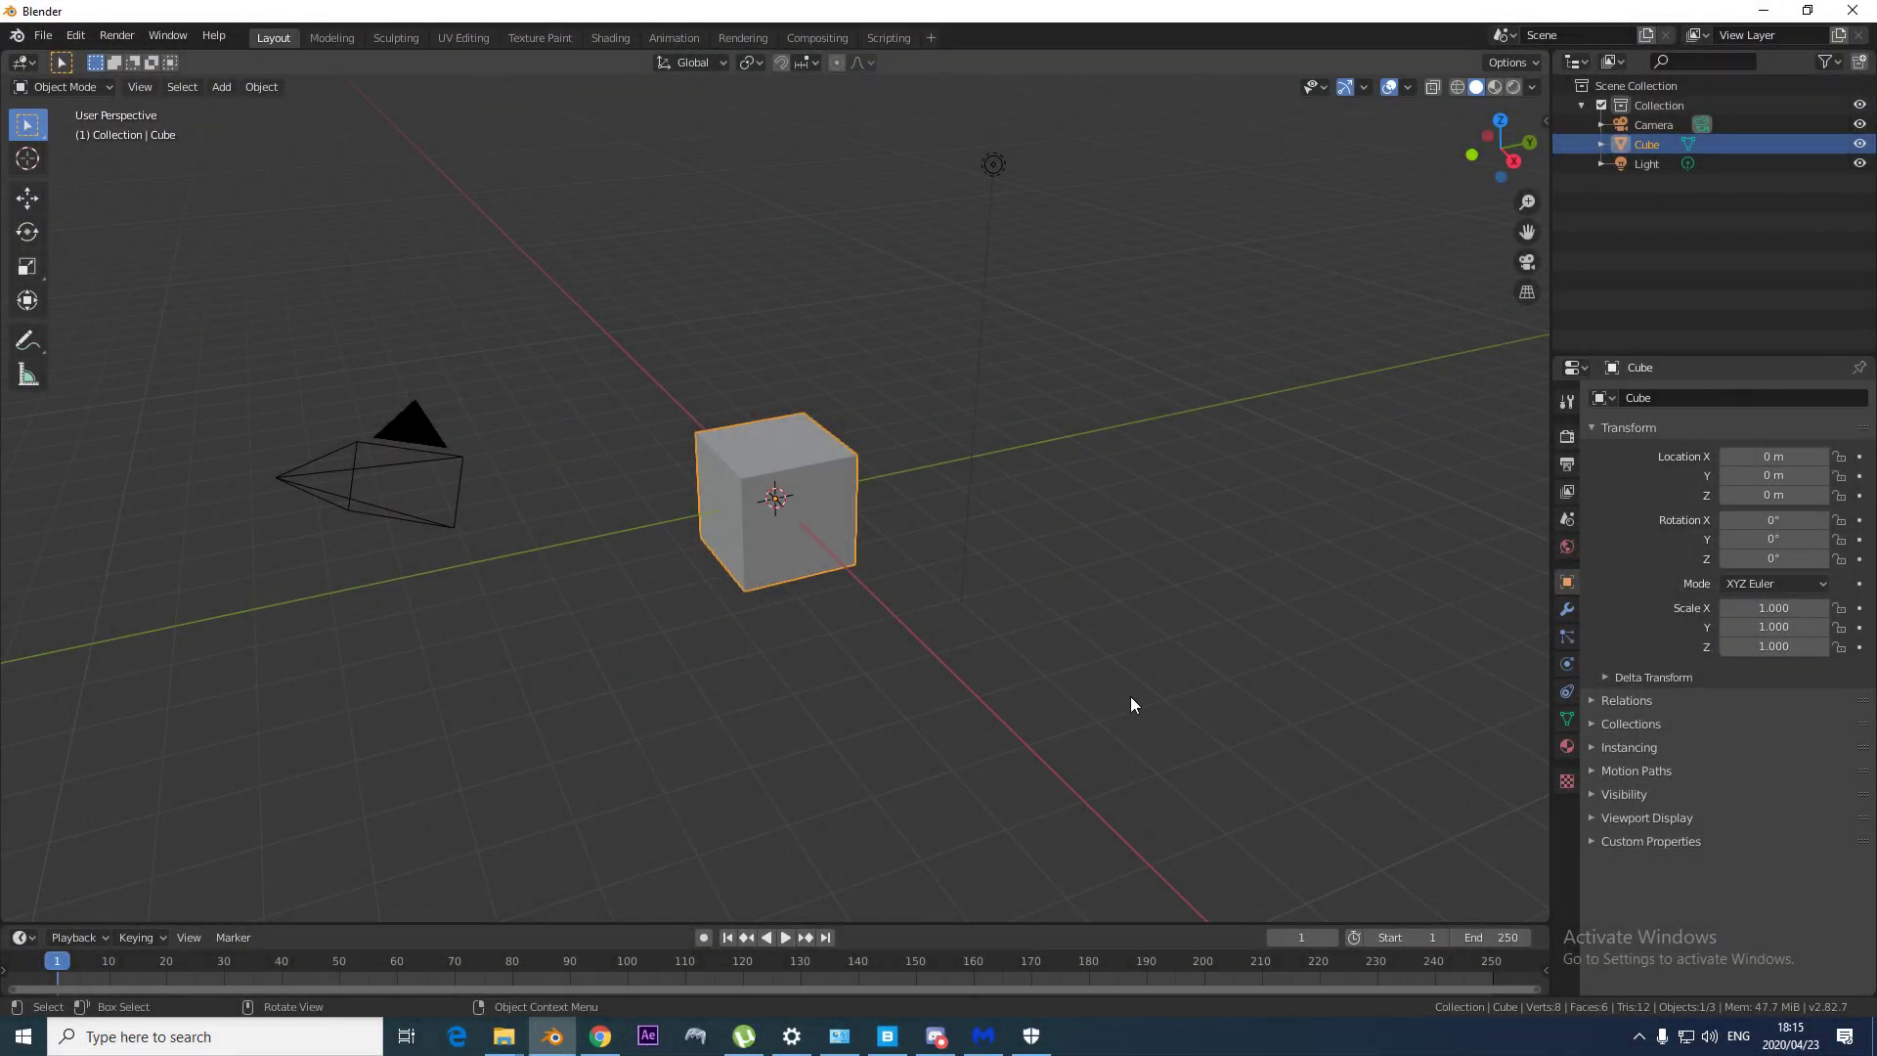
Delete the default cube and open the Shading workspace with the image editor area merged away.
key("Delete")
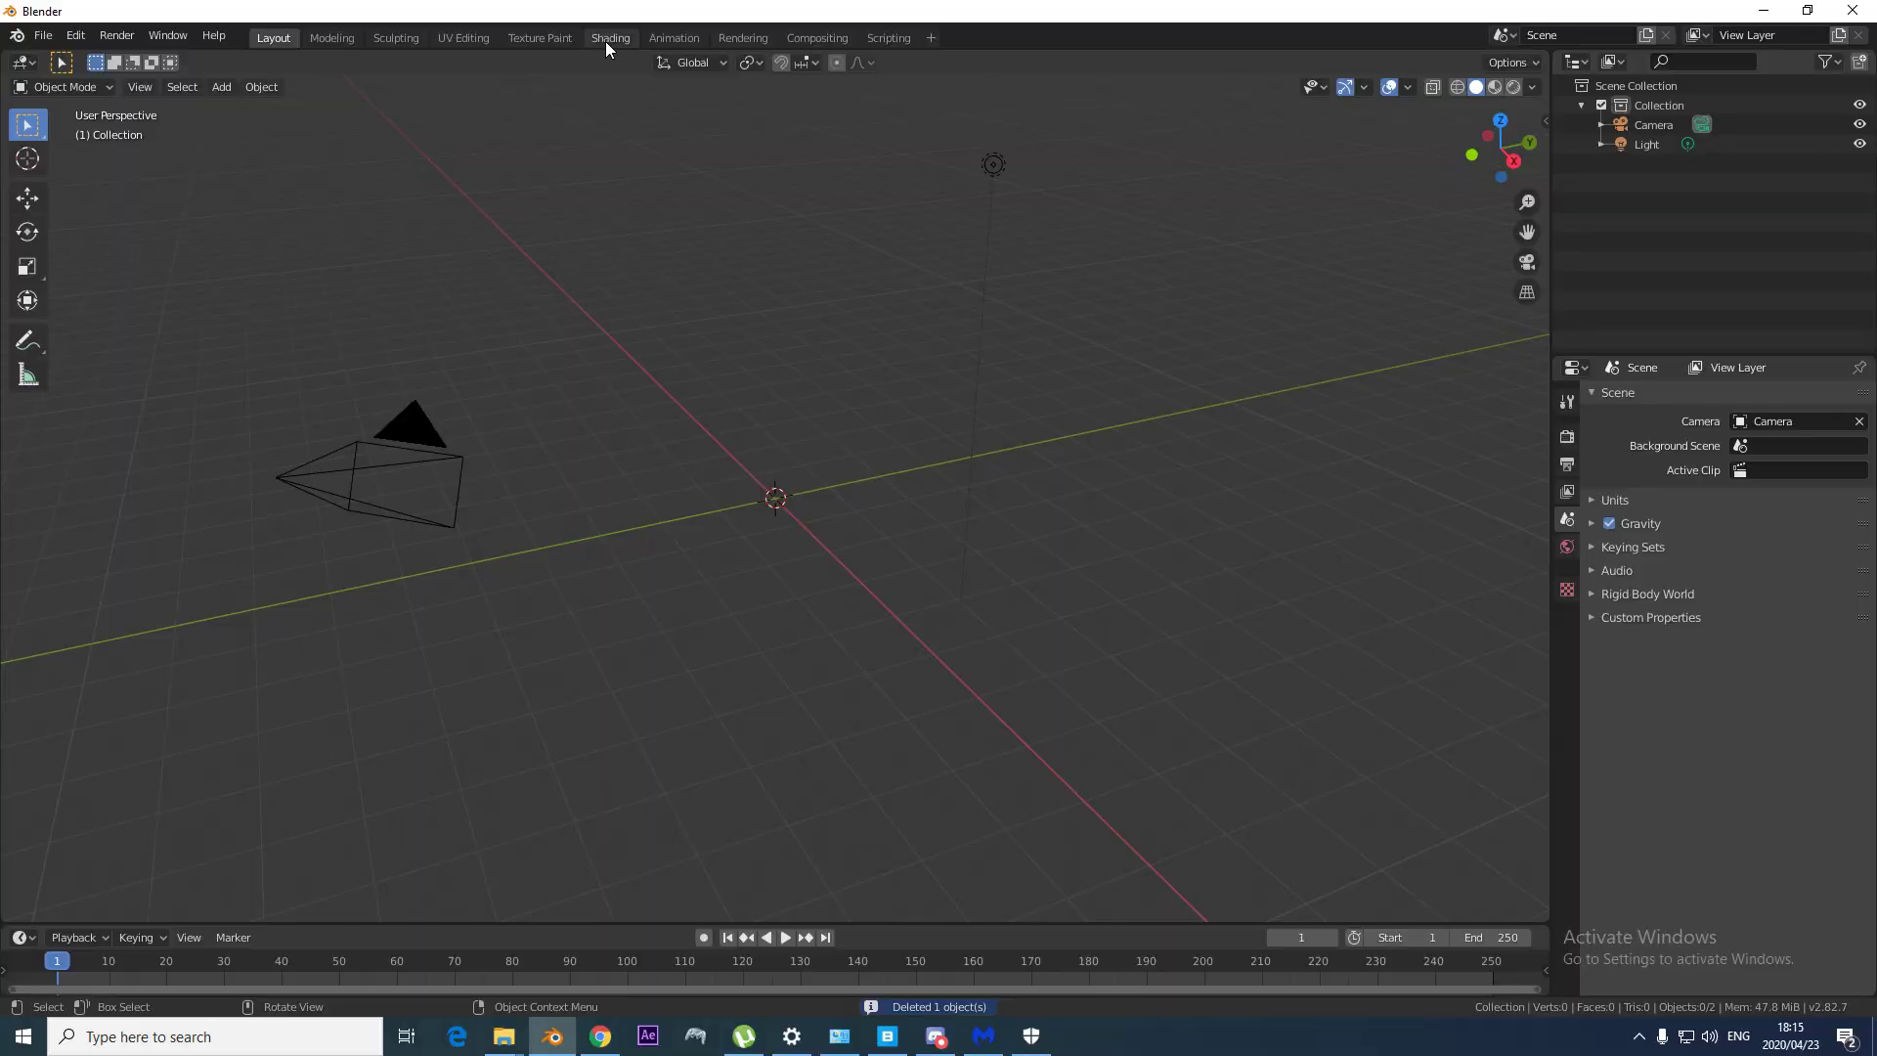
left_click(609, 37)
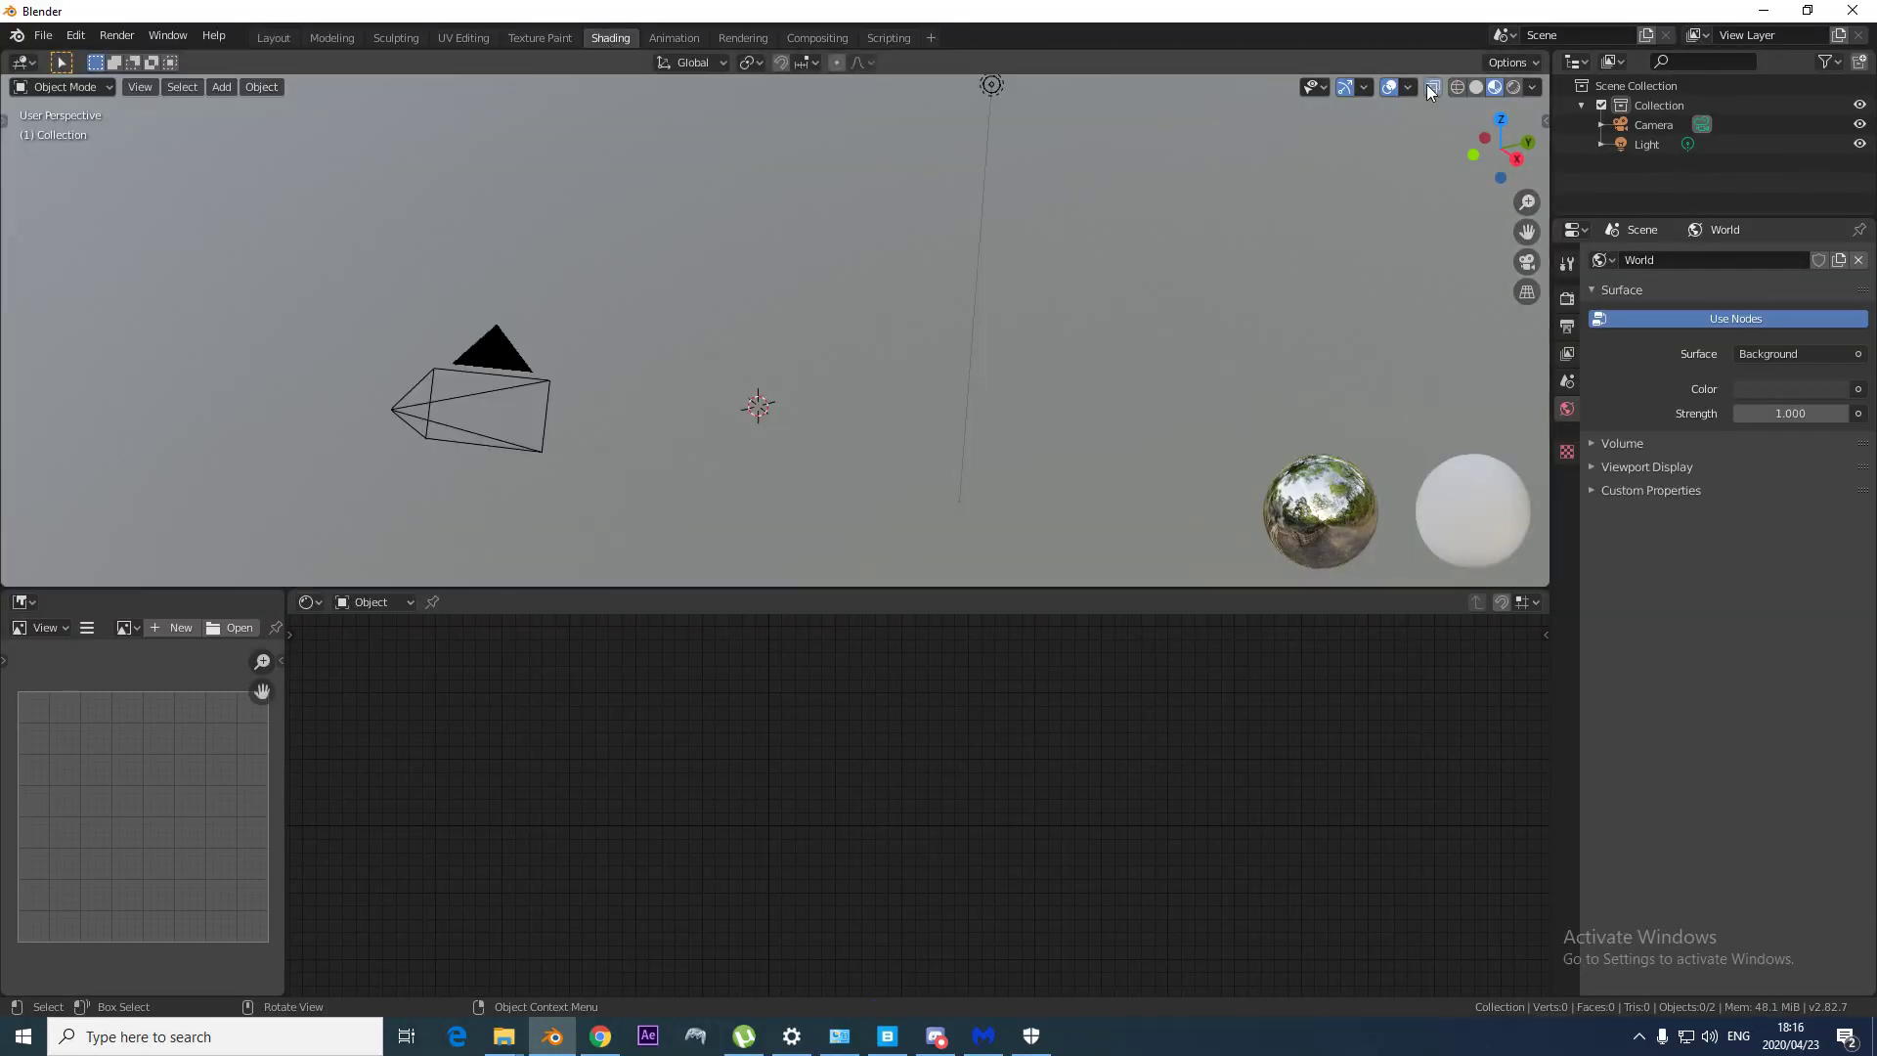
left_click(1433, 87)
left_click(1408, 87)
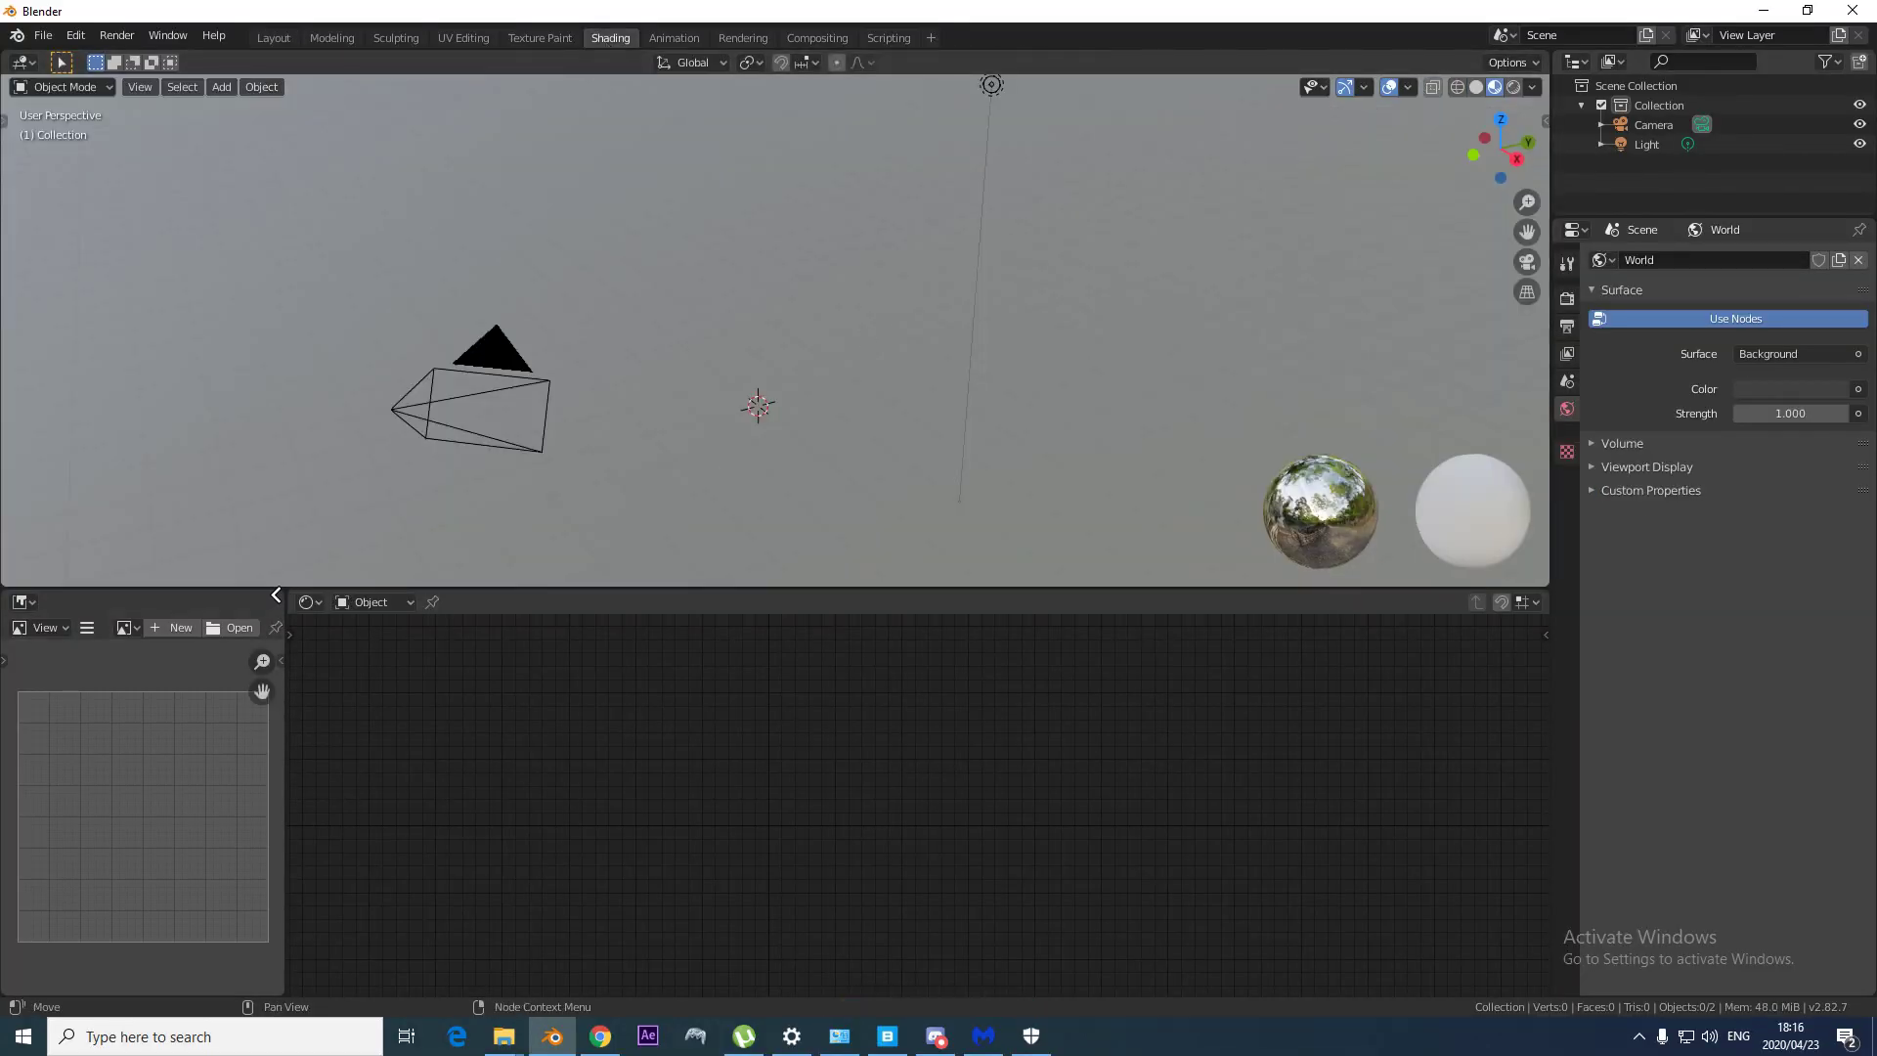
left_click_drag(286, 595, 227, 626)
scroll(1085, 333, "down", 2)
Add a plane at the origin and scale it up into a large ground surface.
middle_click_drag(1086, 333, 850, 277)
key("shift+a")
left_click(909, 274)
key("s")
left_click(963, 313)
mouse_move(963, 313)
middle_mouse_down()
mouse_move(647, 246)
mouse_move(943, 282)
mouse_move(943, 325)
middle_mouse_up()
scroll(942, 324, "up", 3)
scroll(943, 325, "down", 4)
Duplicate the ground plane in place, then raise the copy above it and scale it down.
key("shift+d")
right_click(819, 342)
middle_click_drag(819, 341, 748, 299)
scroll(748, 298, "up", 3)
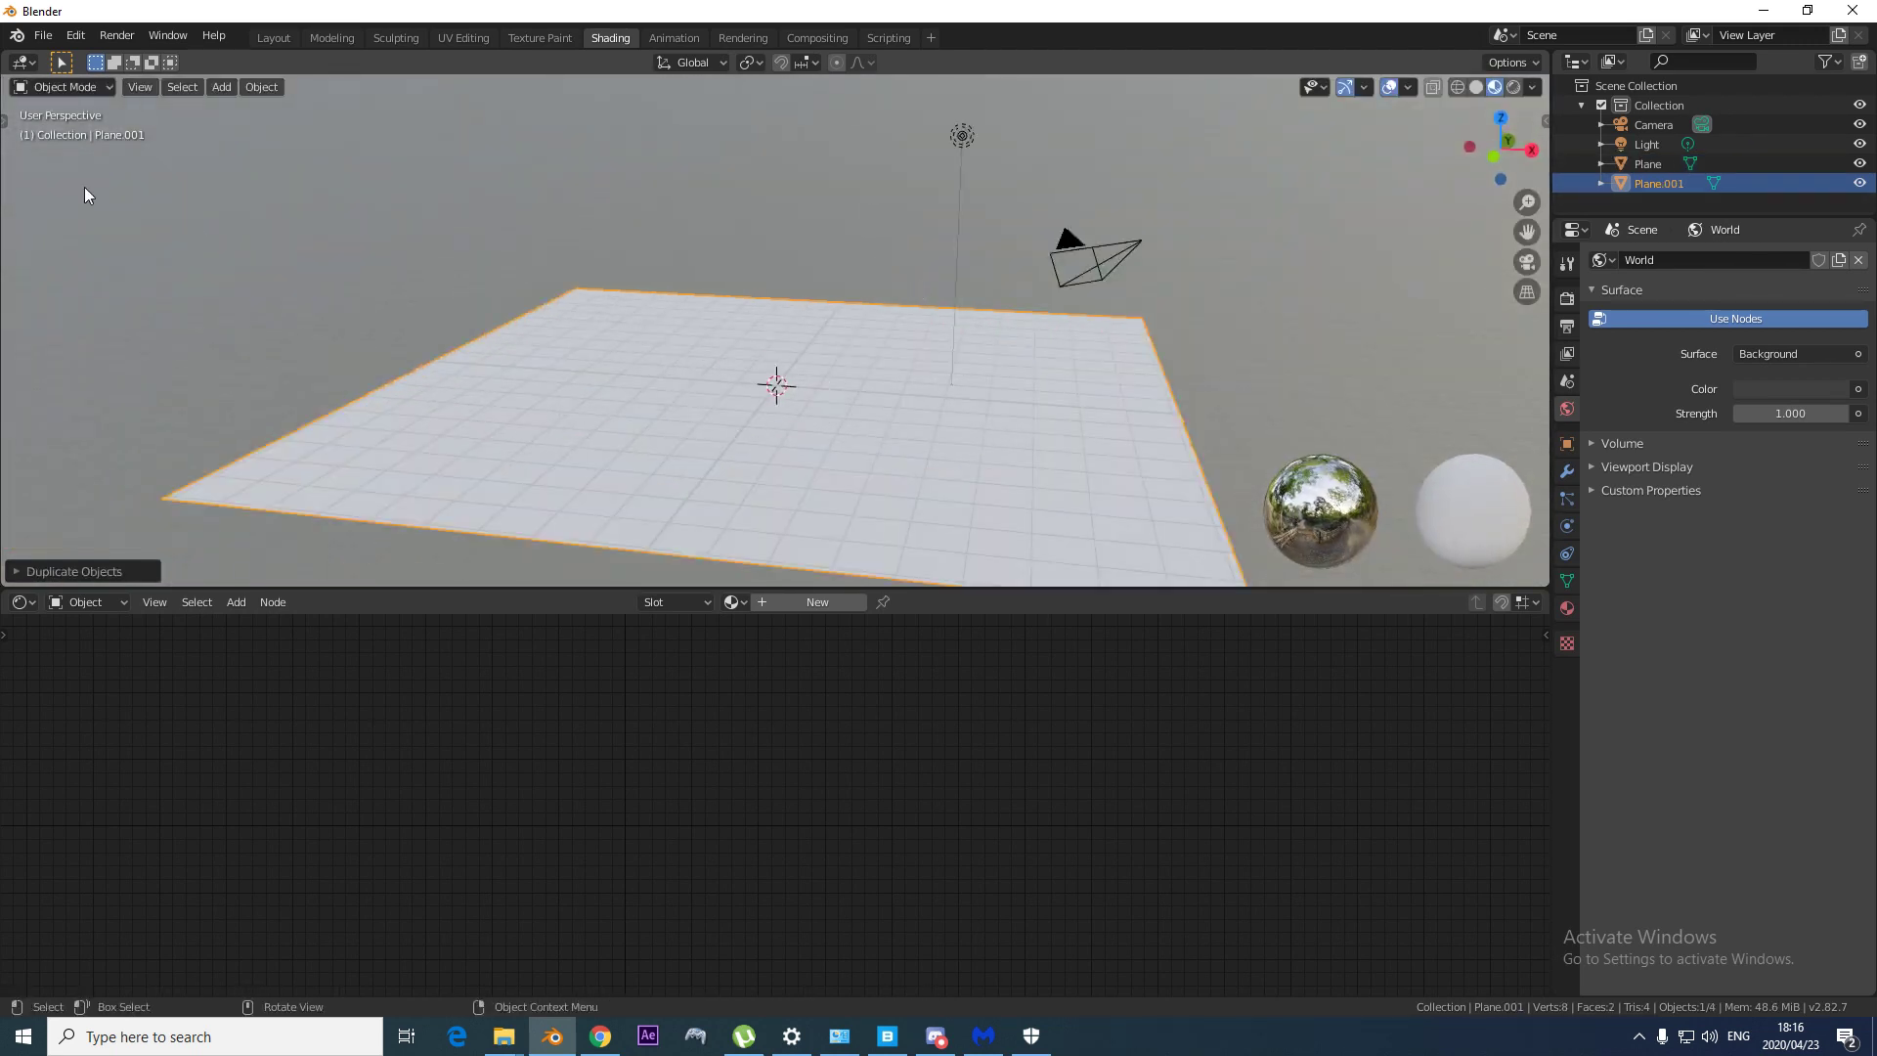
right_click(858, 335)
middle_click_drag(858, 335, 953, 274)
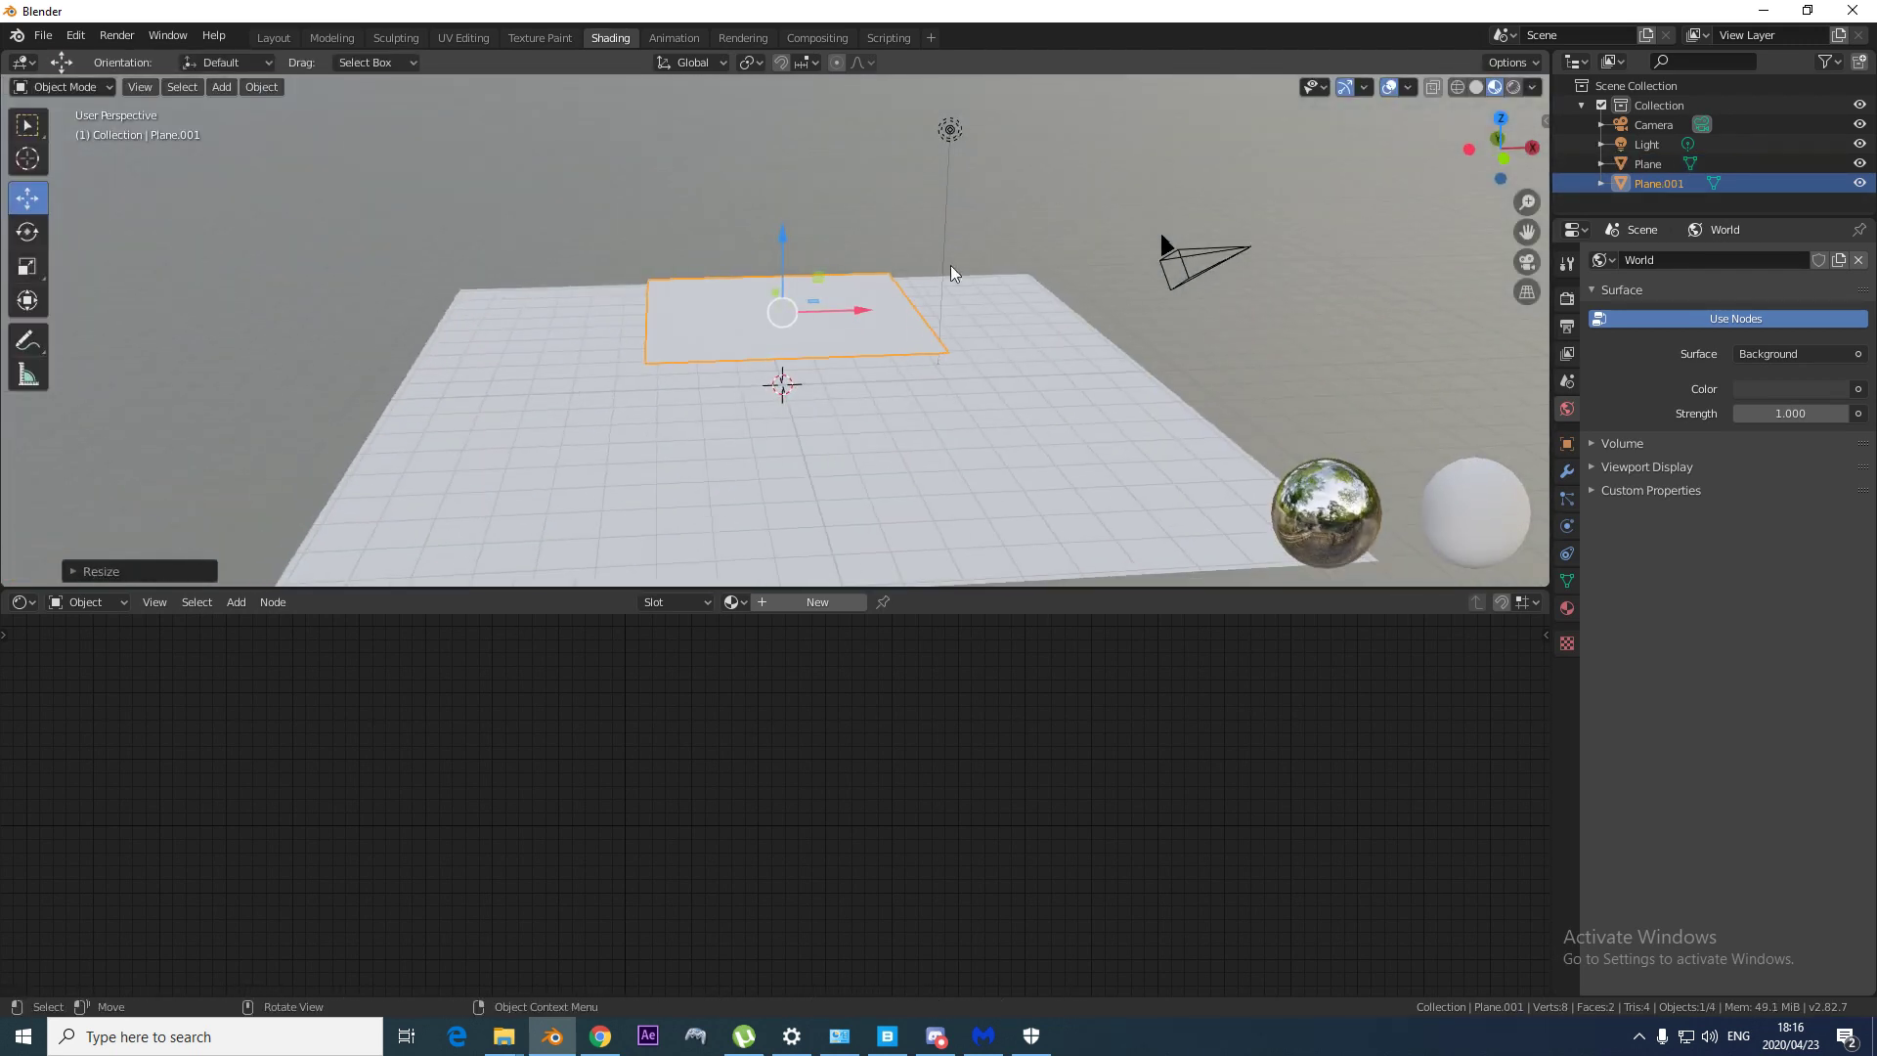
In rendered shading, replace the default light with a Sun light and rotate it by about 70° and 49°.
left_click(1514, 87)
key("shift+a")
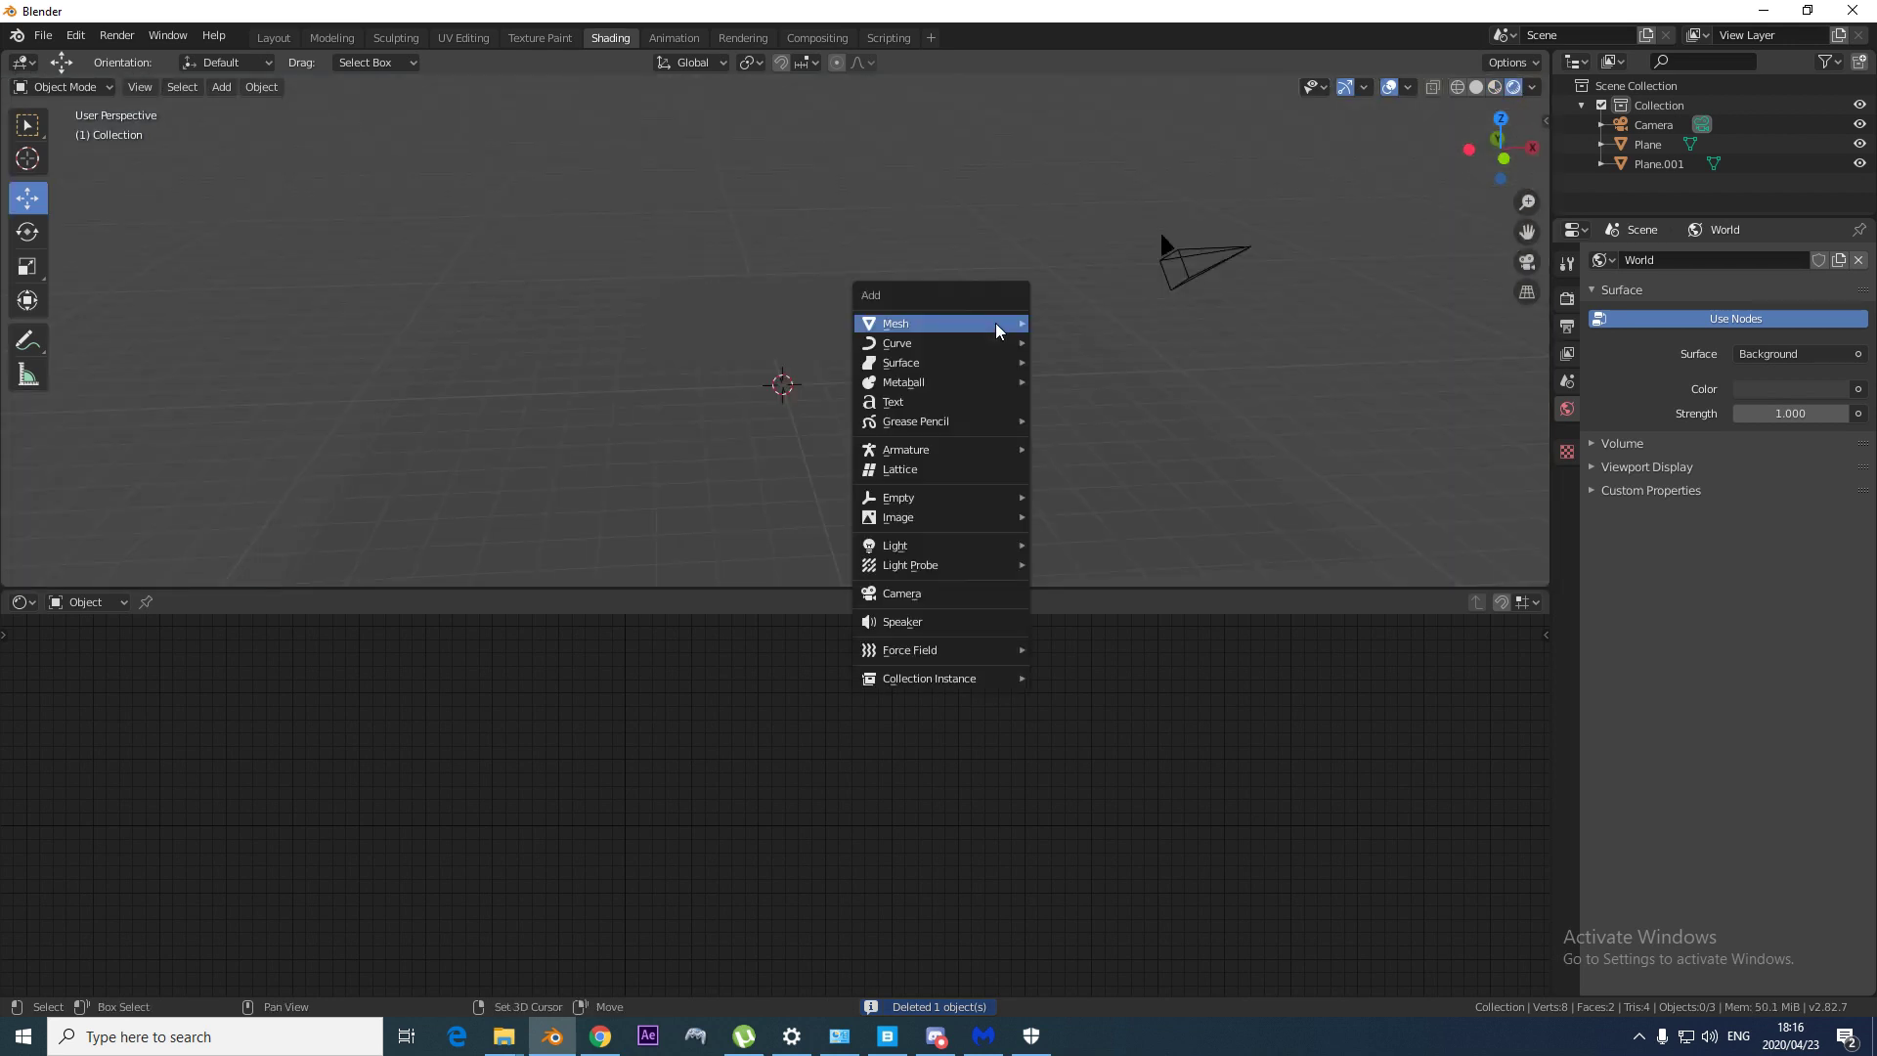
left_click(1063, 571)
key("r")
key("r")
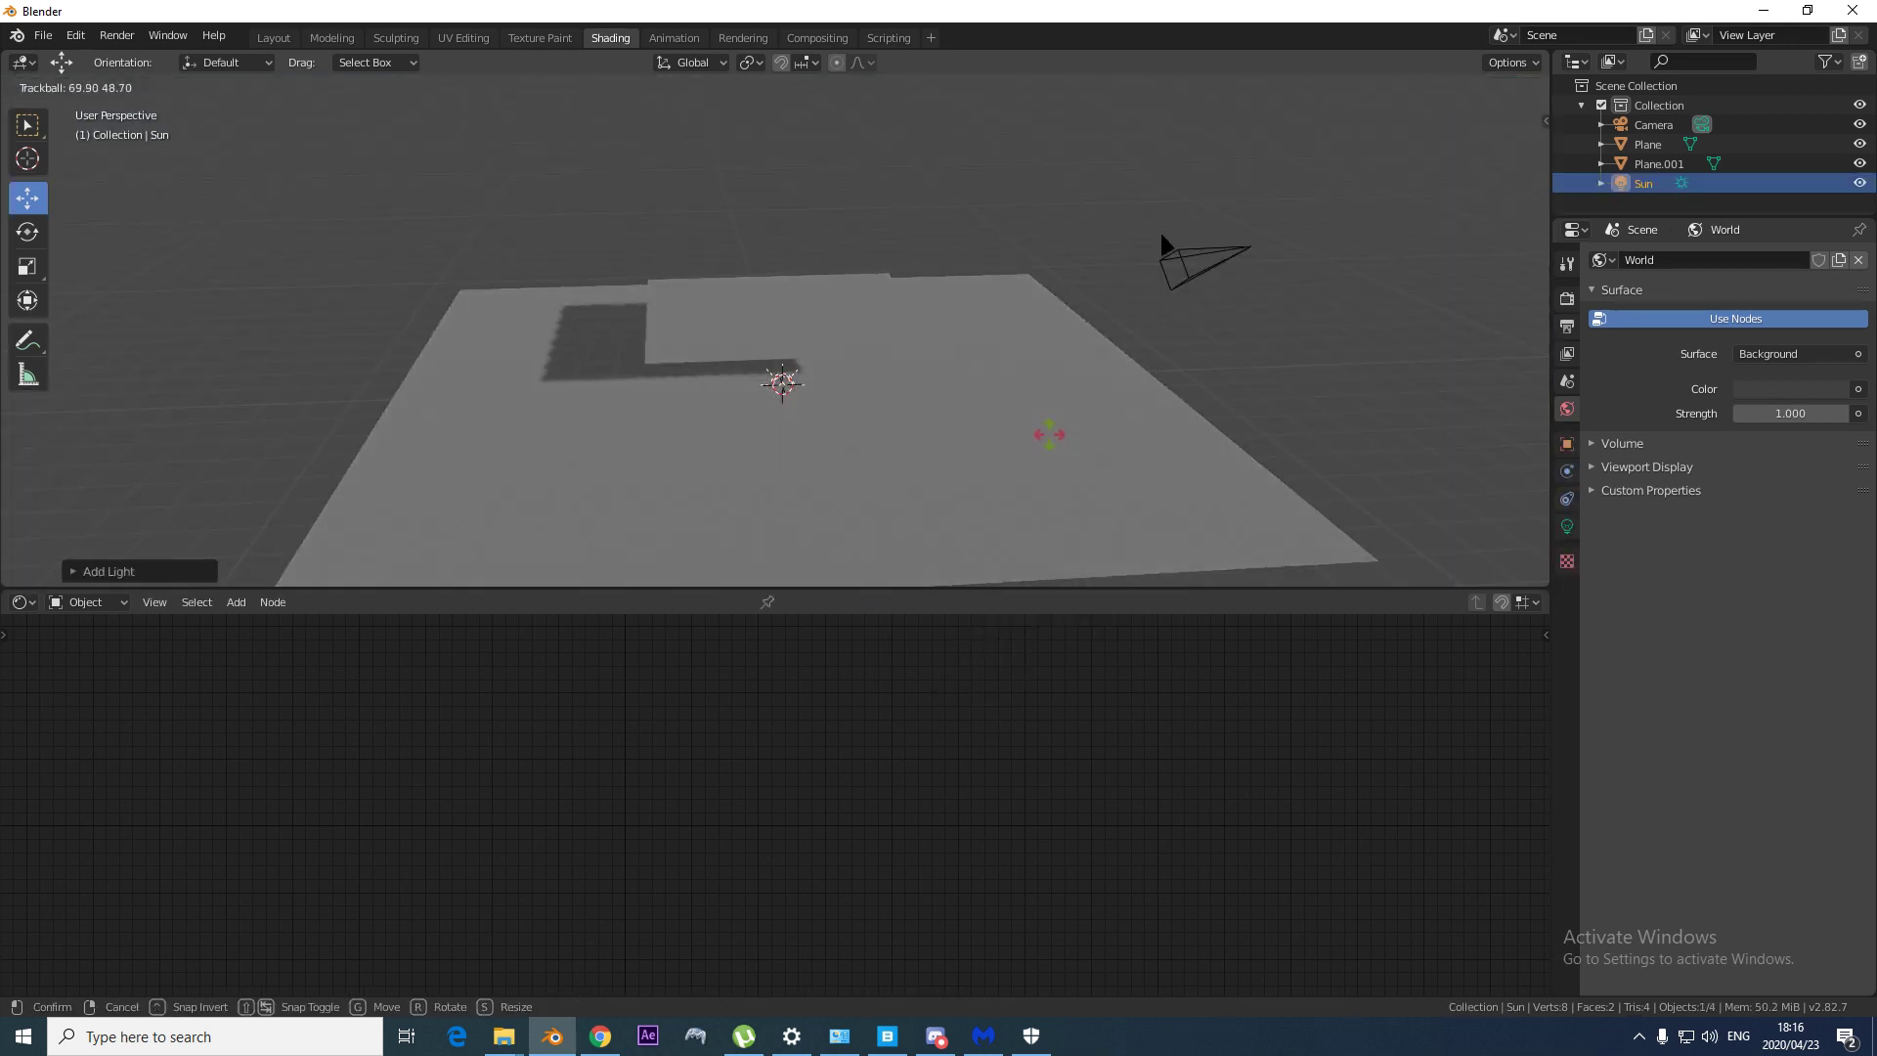
left_click(1052, 433)
Move the sun up and to the side of the planes and readjust its angle so it shines diagonally.
middle_click_drag(1052, 432, 926, 415)
key("g")
left_click(1192, 207)
key("r")
left_click(1192, 177)
middle_click_drag(1120, 186, 831, 297)
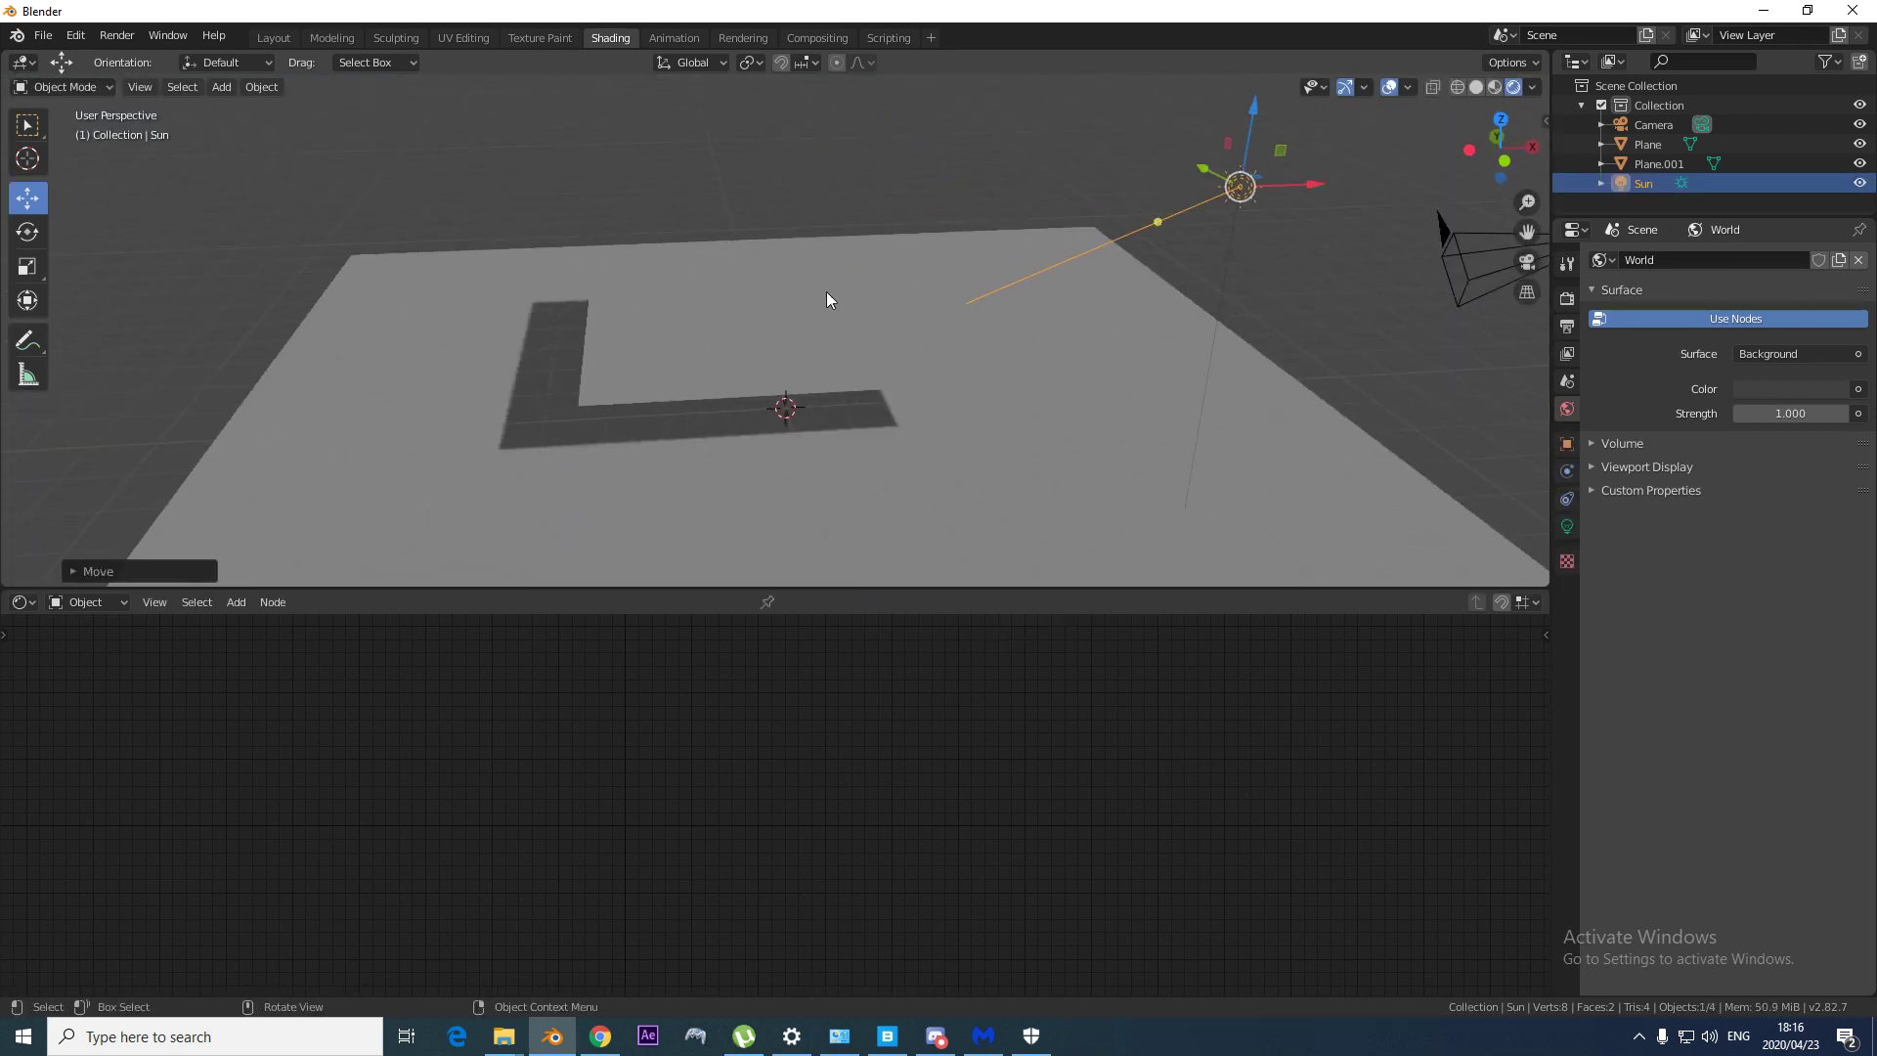
Add an Ocean modifier to the smaller raised plane and set its geometry to Displace.
left_click(830, 297)
left_click(1566, 471)
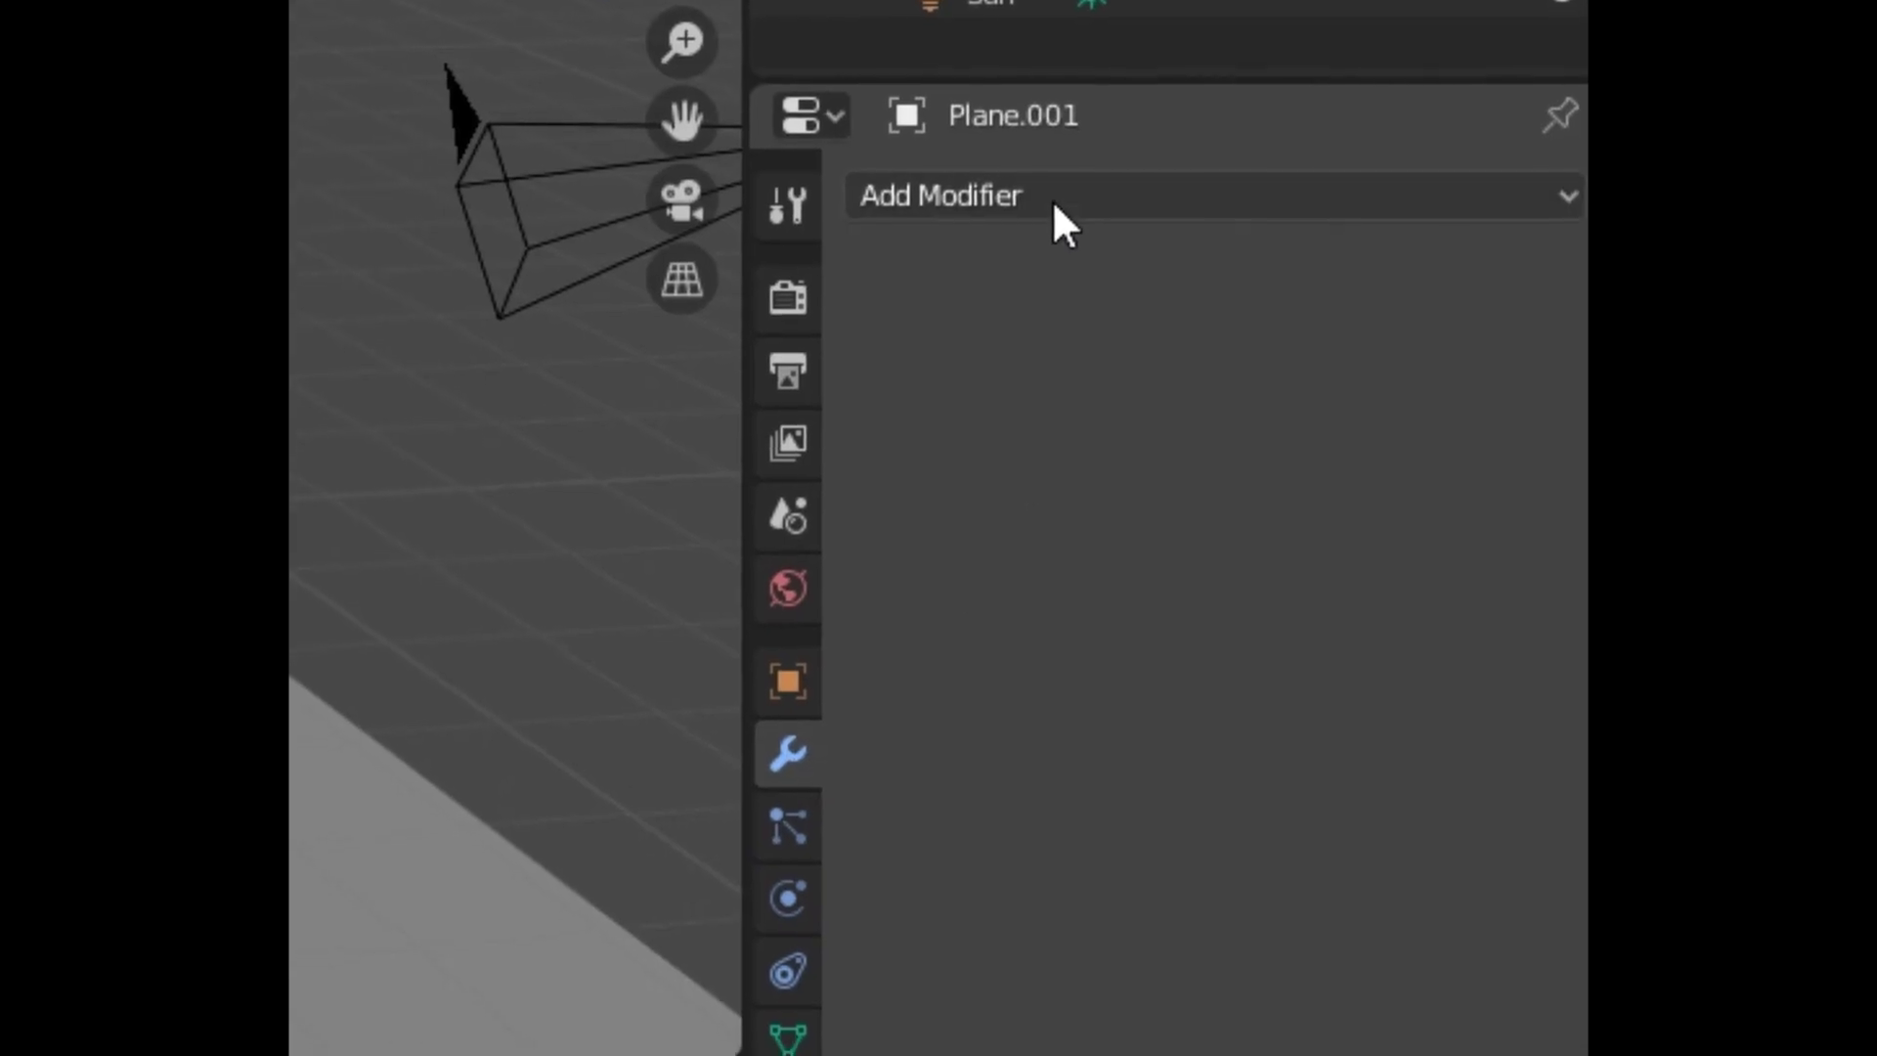
left_click(1056, 217)
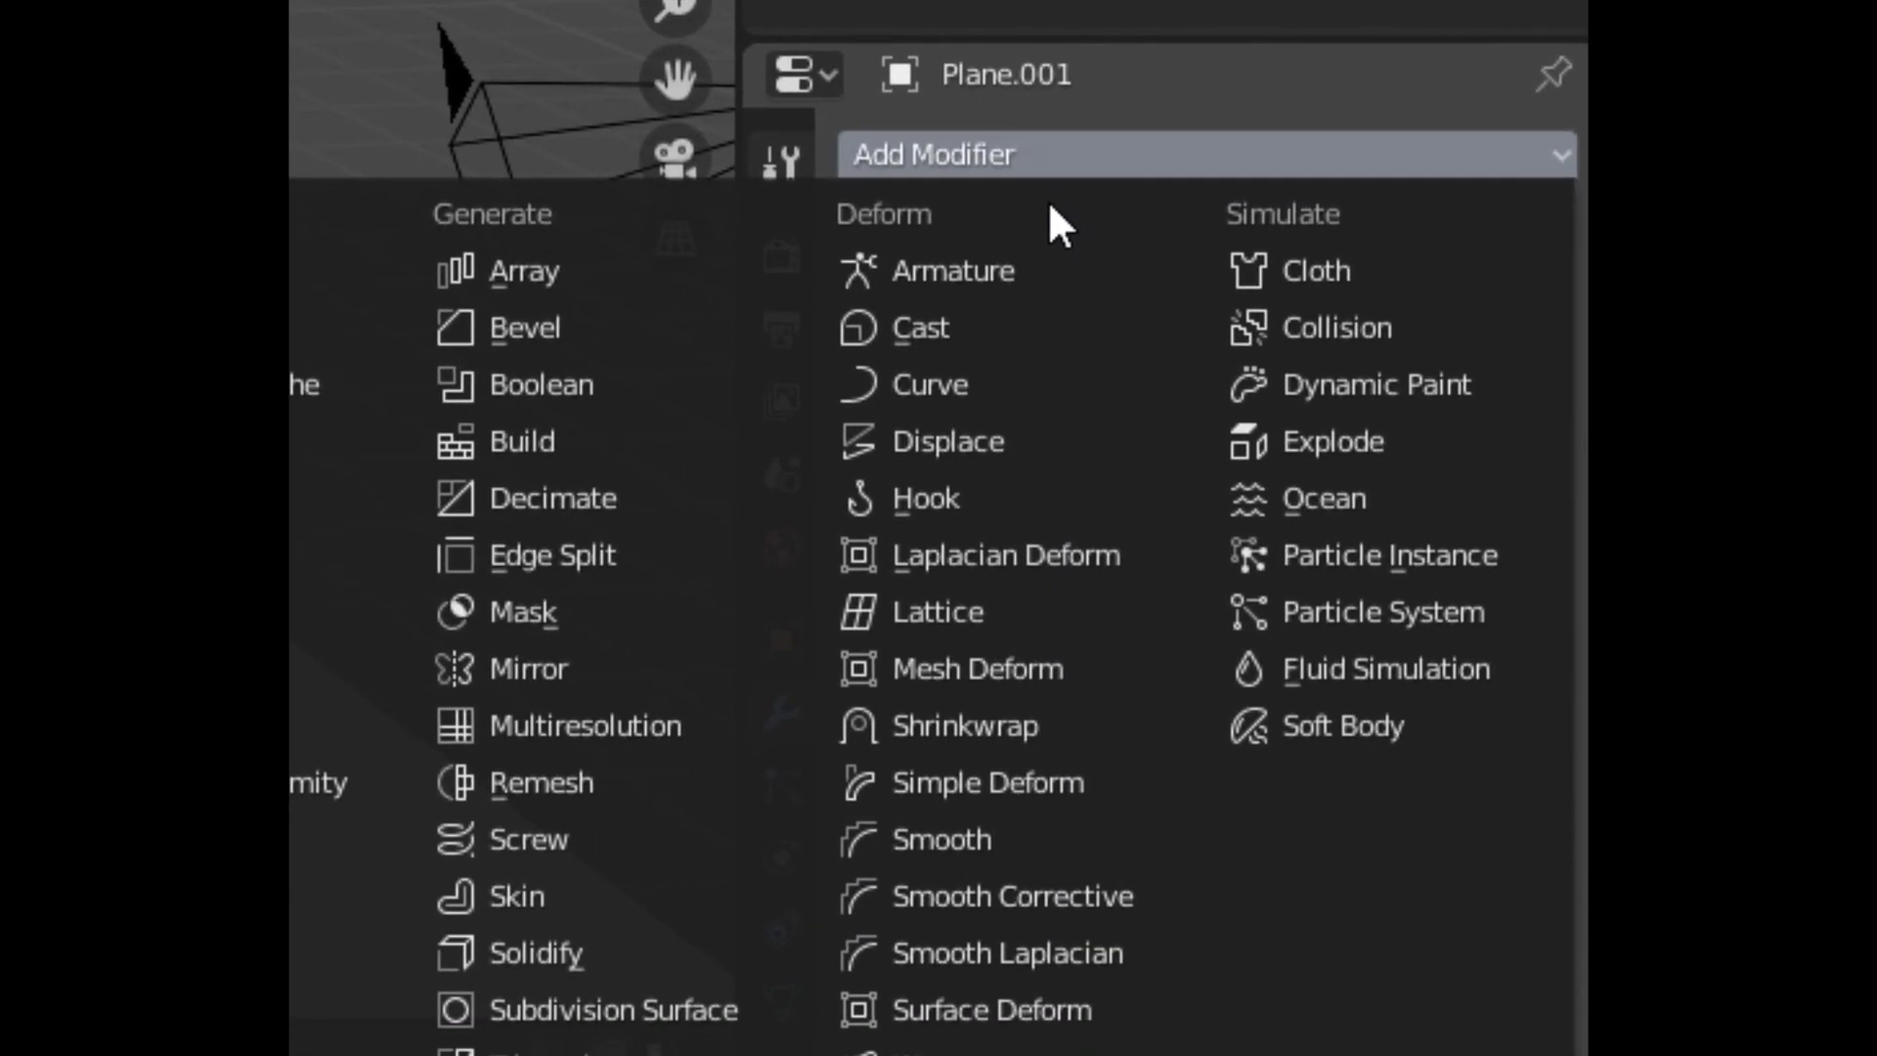
left_click(1304, 479)
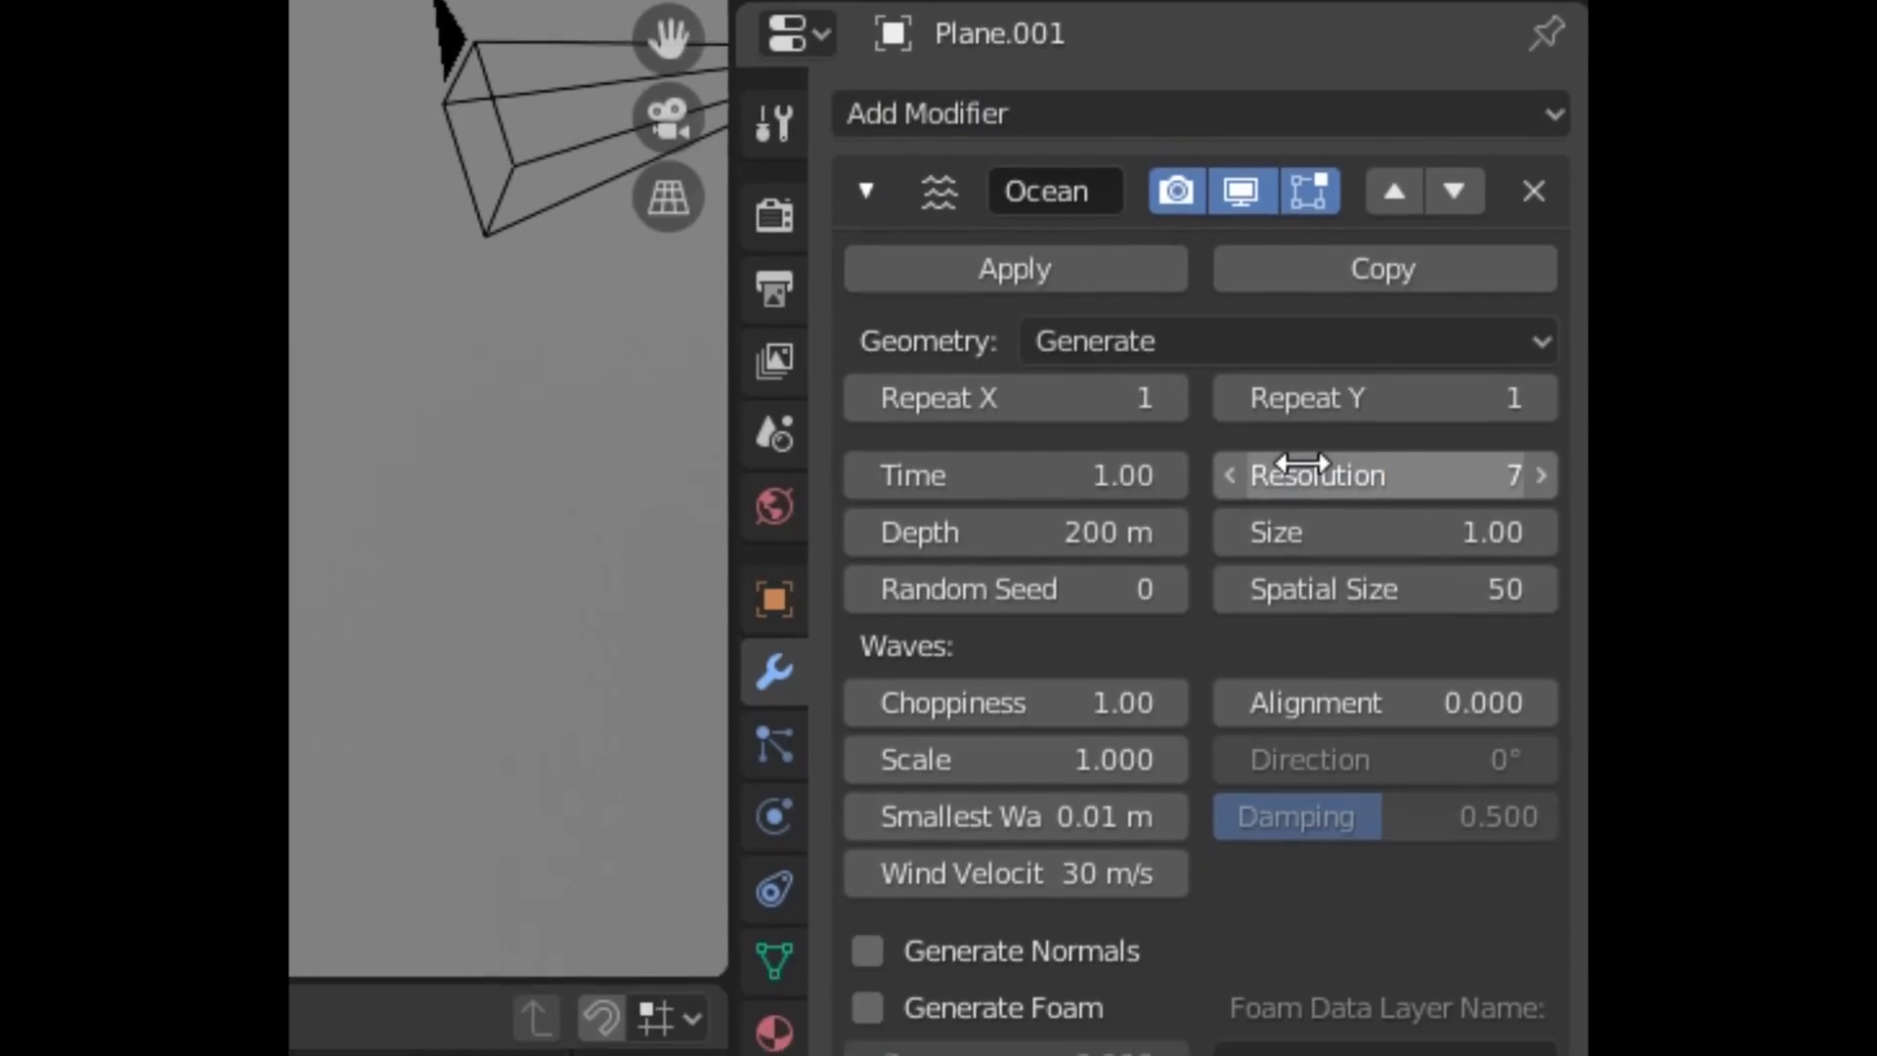
left_click(1181, 369)
left_click(1173, 323)
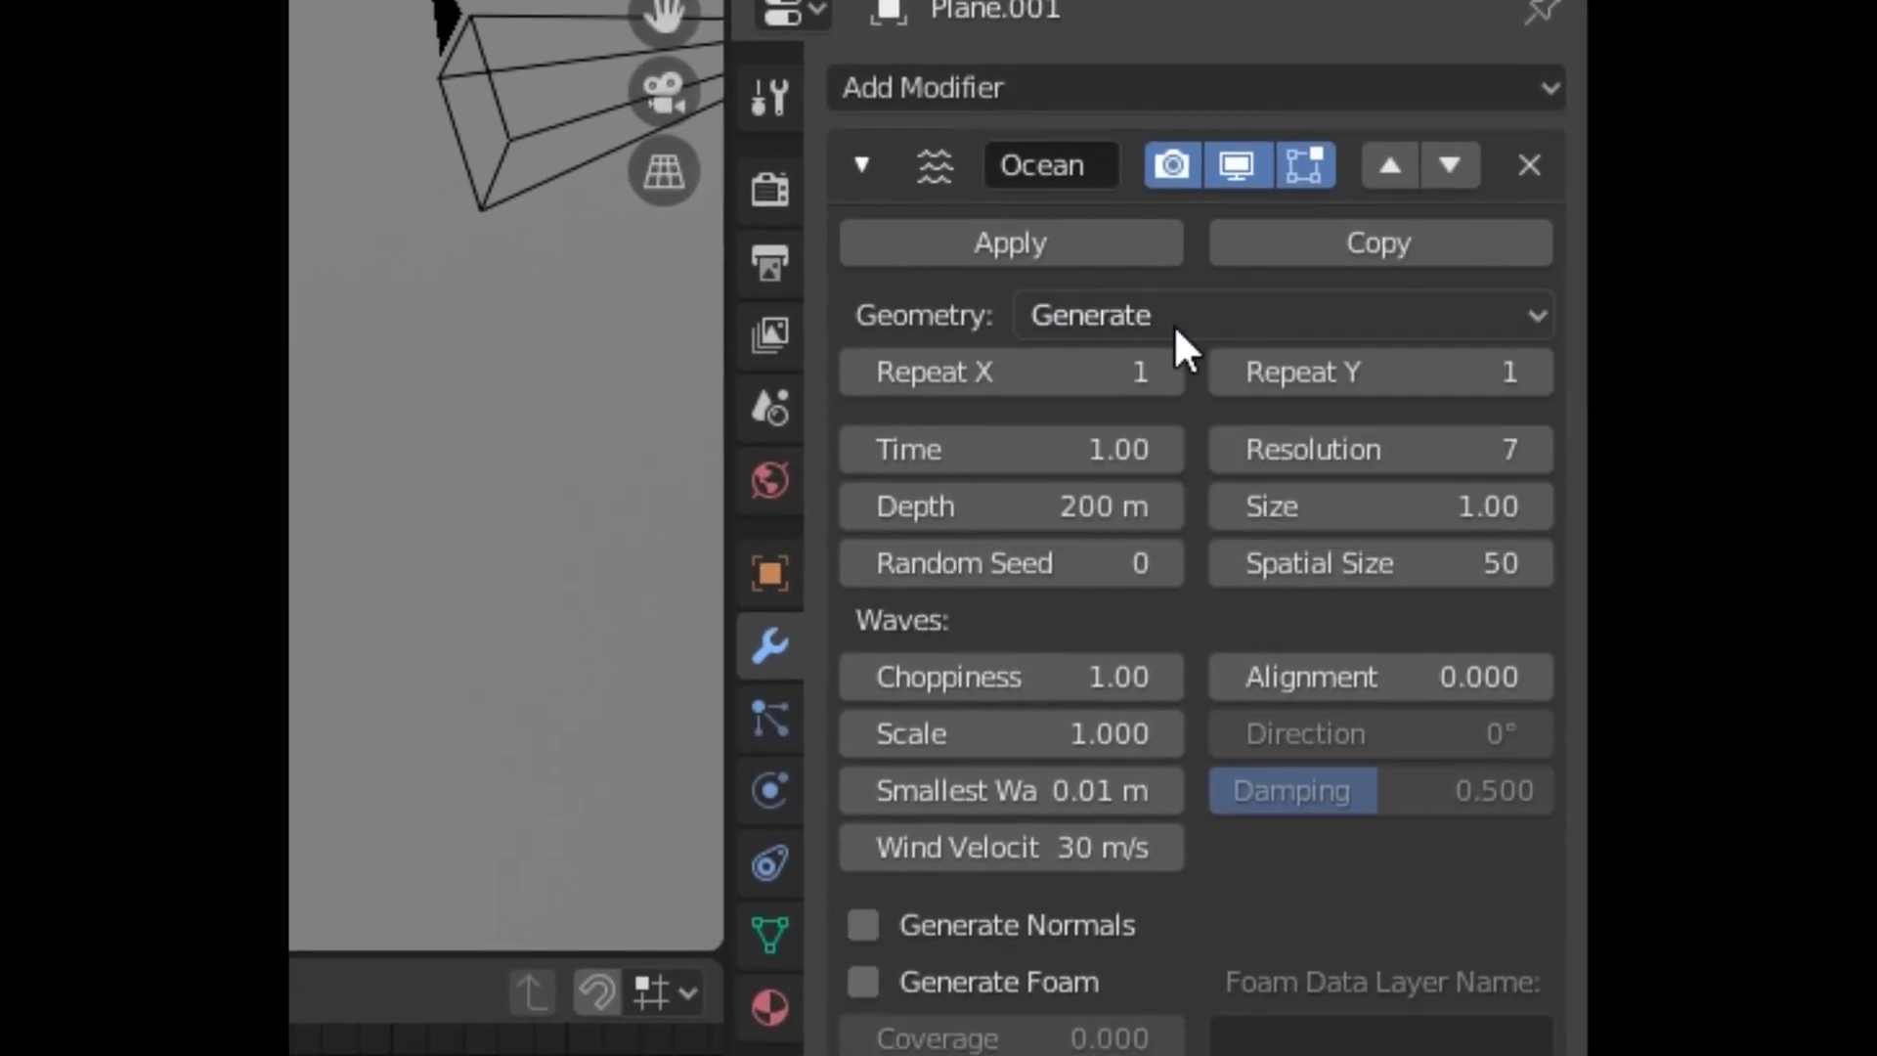
left_click(1177, 320)
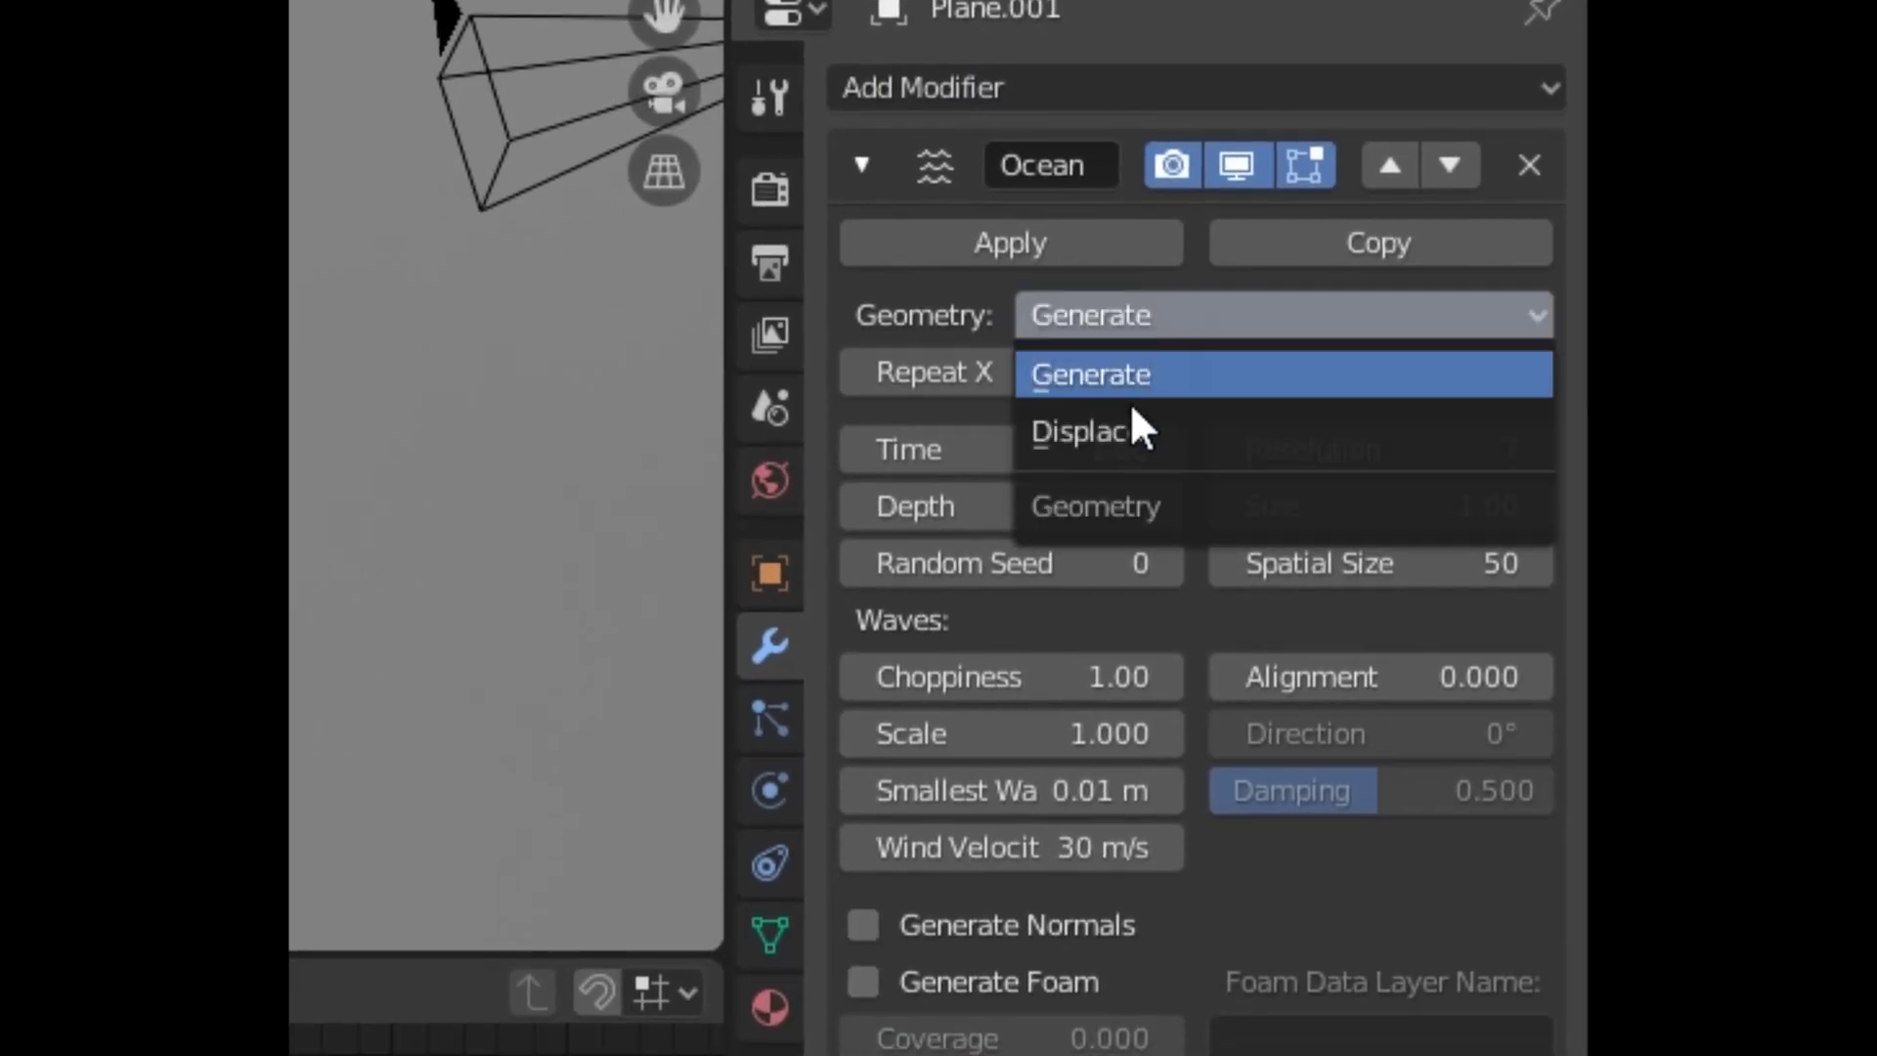
left_click(1117, 440)
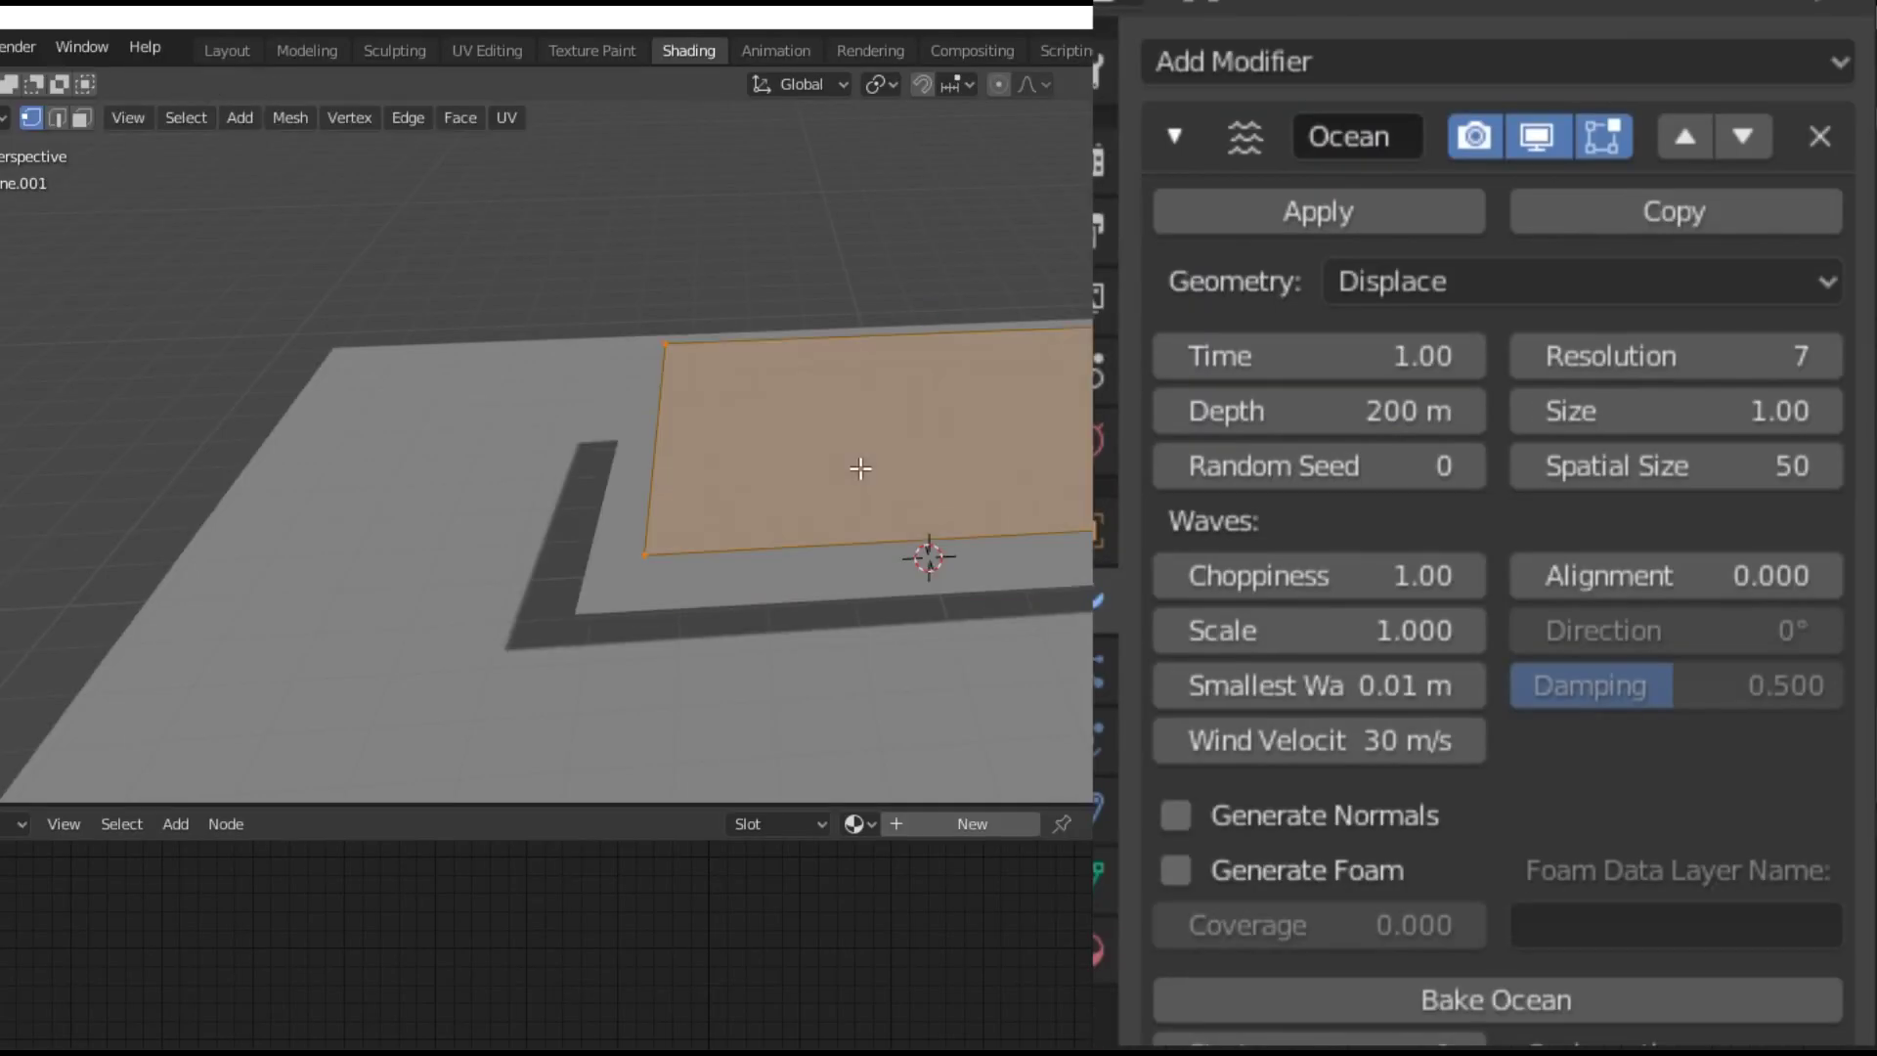
Subdivide the raised plane's mesh in Edit Mode with many cuts and return to Object Mode.
key("F3")
type("su")
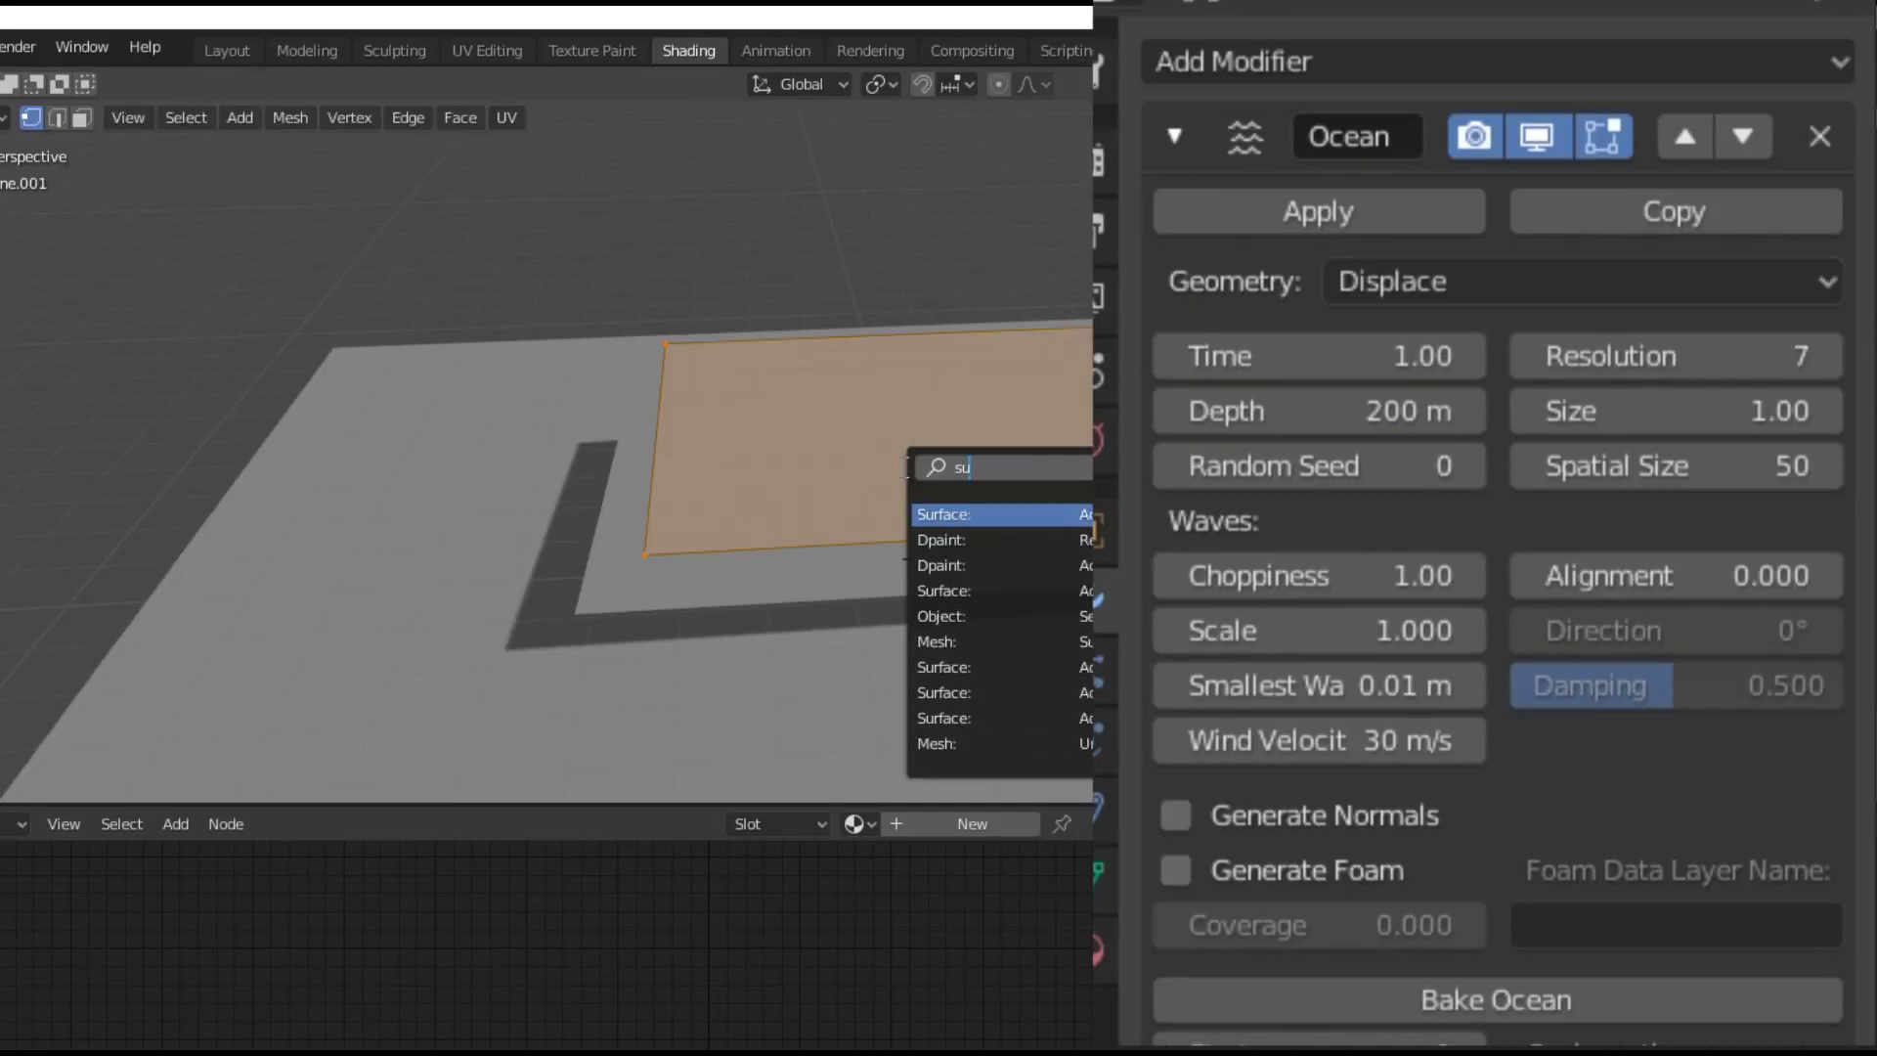
left_click(978, 566)
left_click(59, 781)
left_click_drag(211, 596, 283, 597)
middle_click_drag(782, 469, 684, 488)
key("Tab")
Try different Resolution values on the Ocean modifier, starting with 20.
double_click(1697, 364)
type("20")
key("Return")
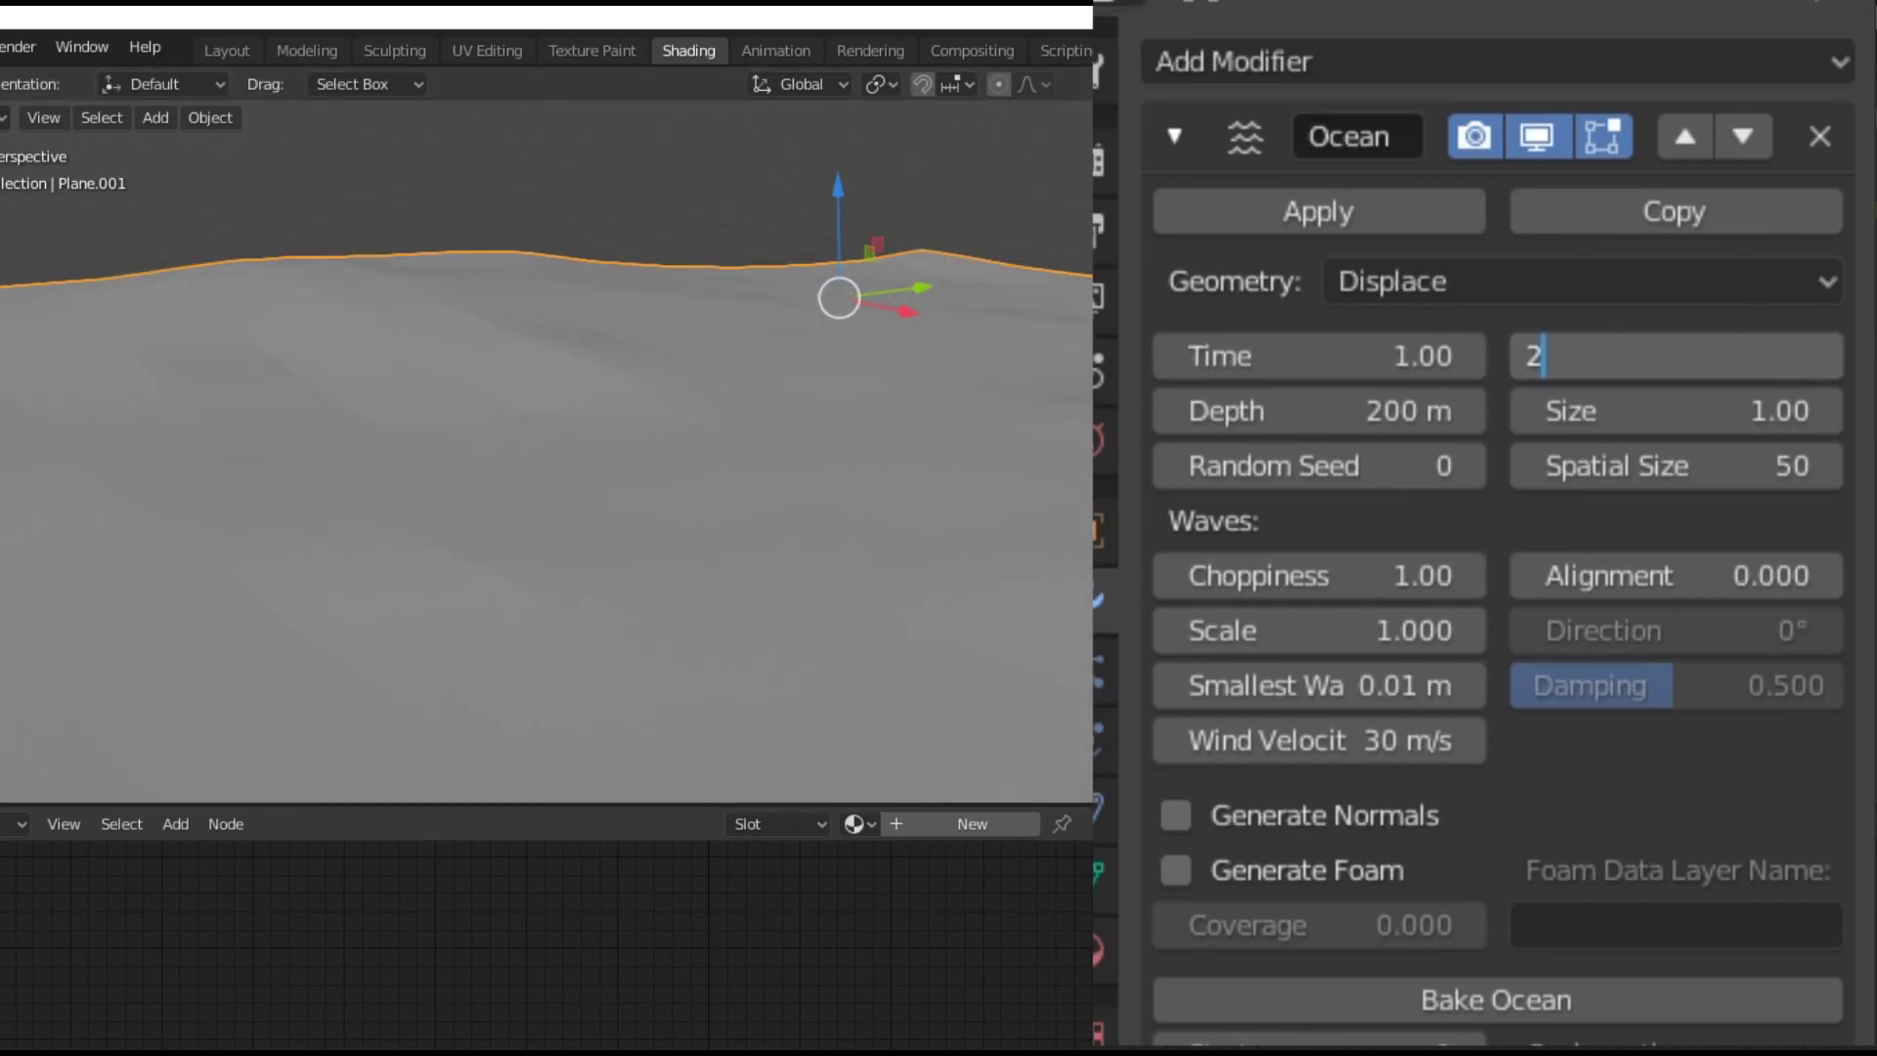
type("4")
key("Return")
scroll(889, 603, "down", 6)
mouse_move(889, 603)
middle_mouse_down()
mouse_move(935, 532)
mouse_move(909, 586)
middle_mouse_up()
scroll(909, 587, "up", 6)
Set the Ocean modifier's Size to 0.34 and its Resolution to 20.
left_click_drag(1740, 411, 1642, 411)
middle_click_drag(880, 586, 685, 528)
double_click(1706, 358)
type("20")
key("Return")
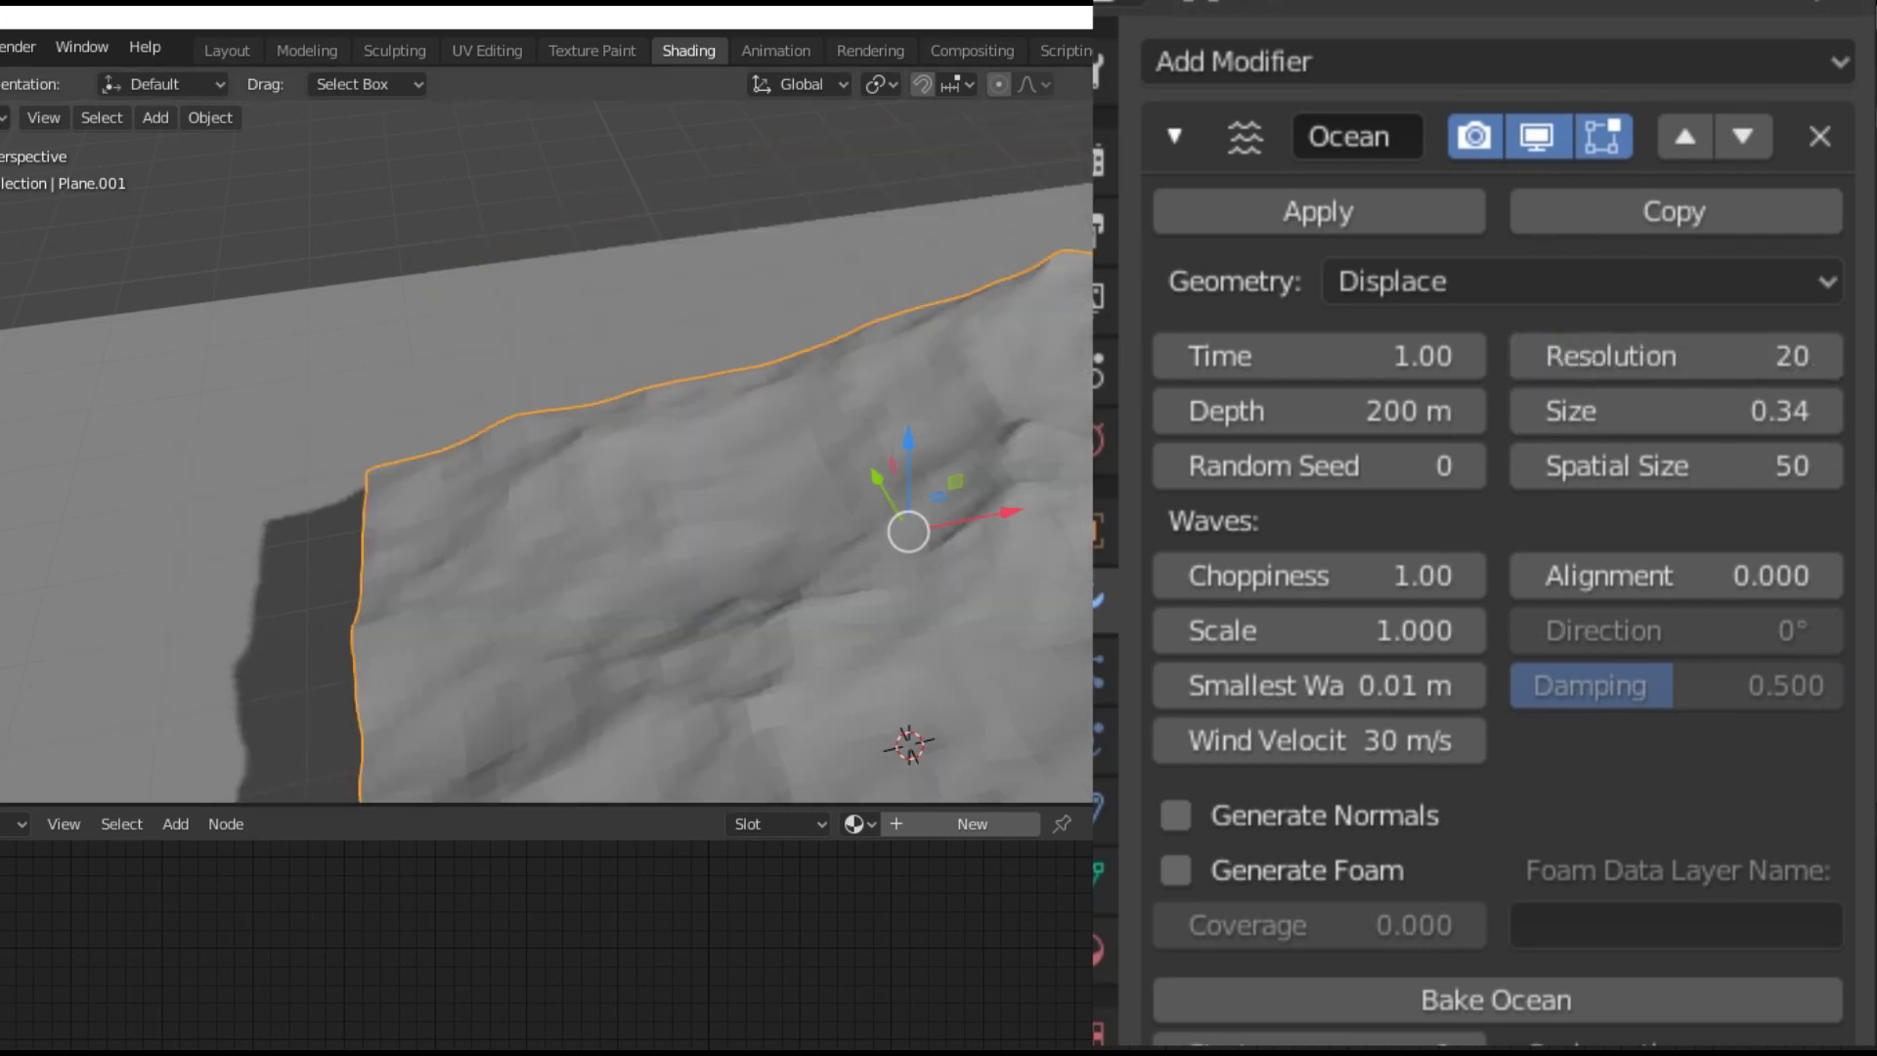
Apply smooth shading to the ocean plane and increase the Ocean modifier's Time value to vary the waves.
middle_click_drag(880, 586, 959, 547)
scroll(909, 577, "down", 3)
key("F3")
type("sh")
key("Return")
left_click_drag(1276, 358, 1525, 358)
middle_click_drag(880, 587, 944, 626)
left_click_drag(1339, 358, 1652, 358)
Create a new material on the ocean plane and name it FakeWater.
left_click(957, 825)
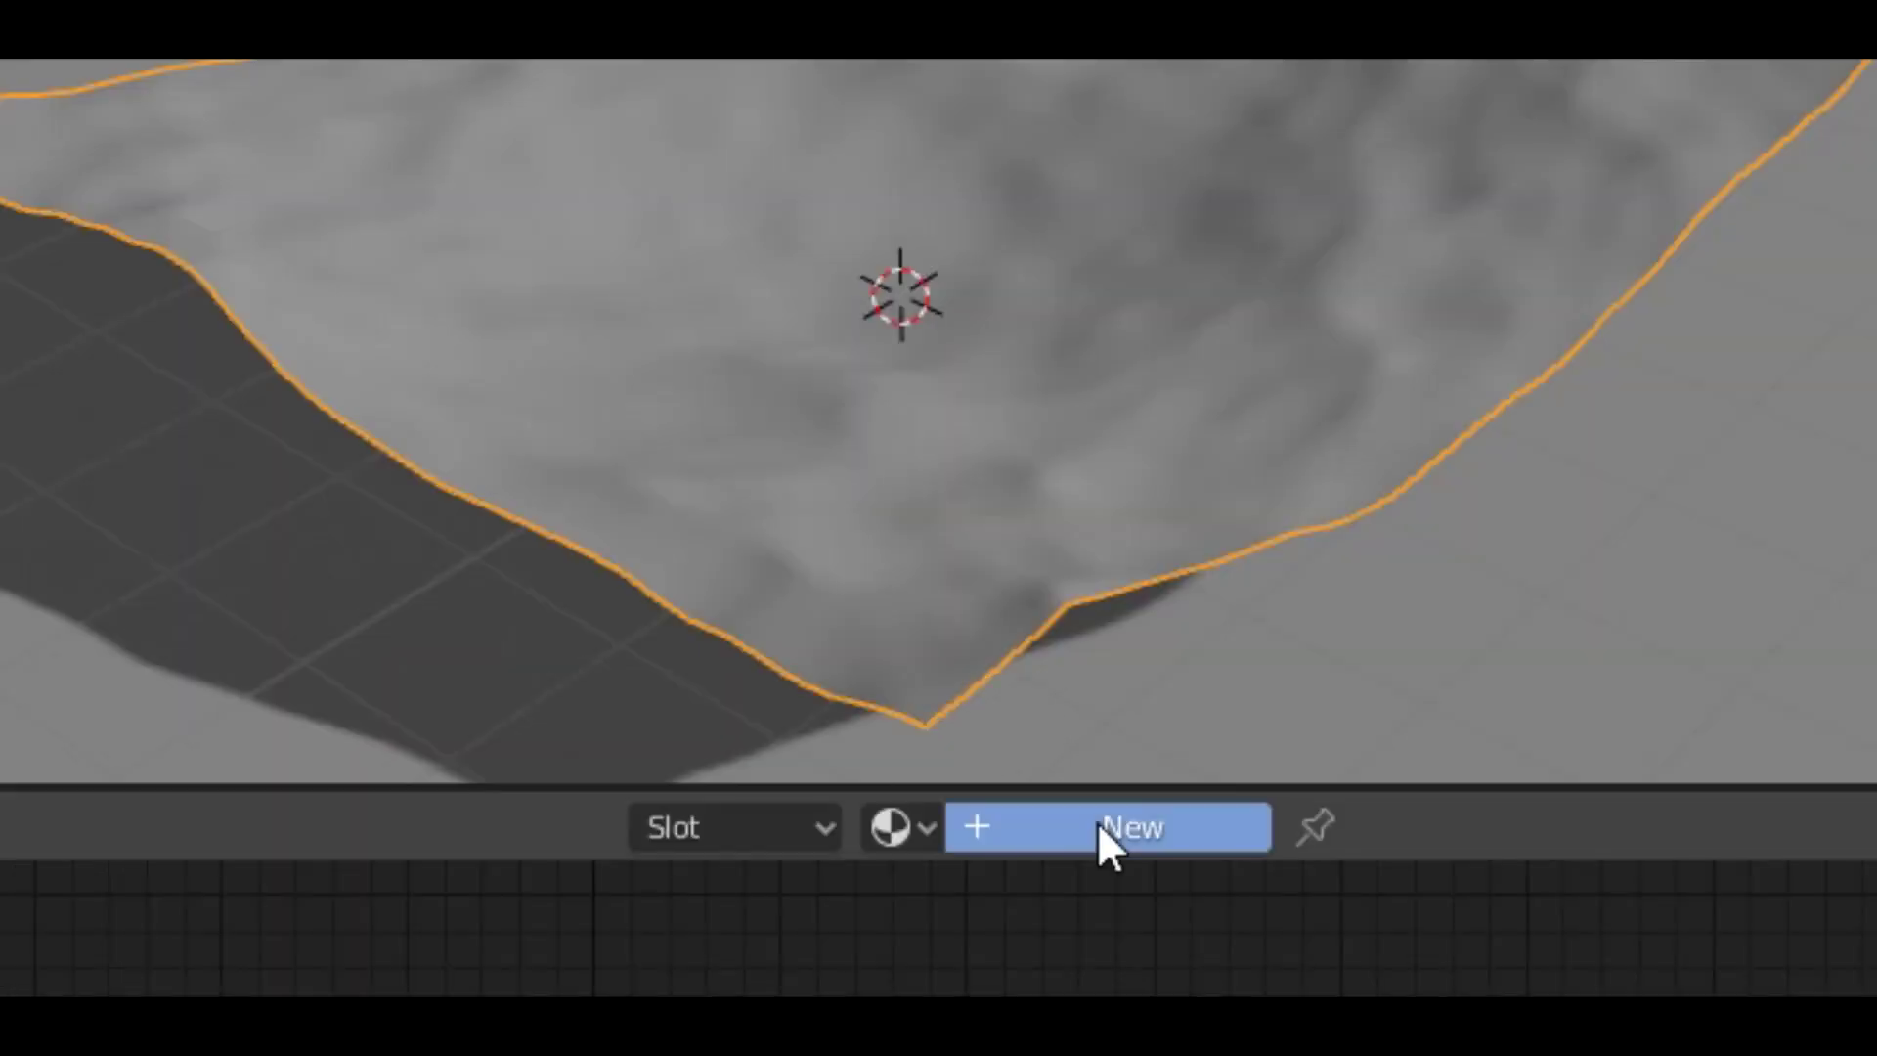
double_click(1083, 833)
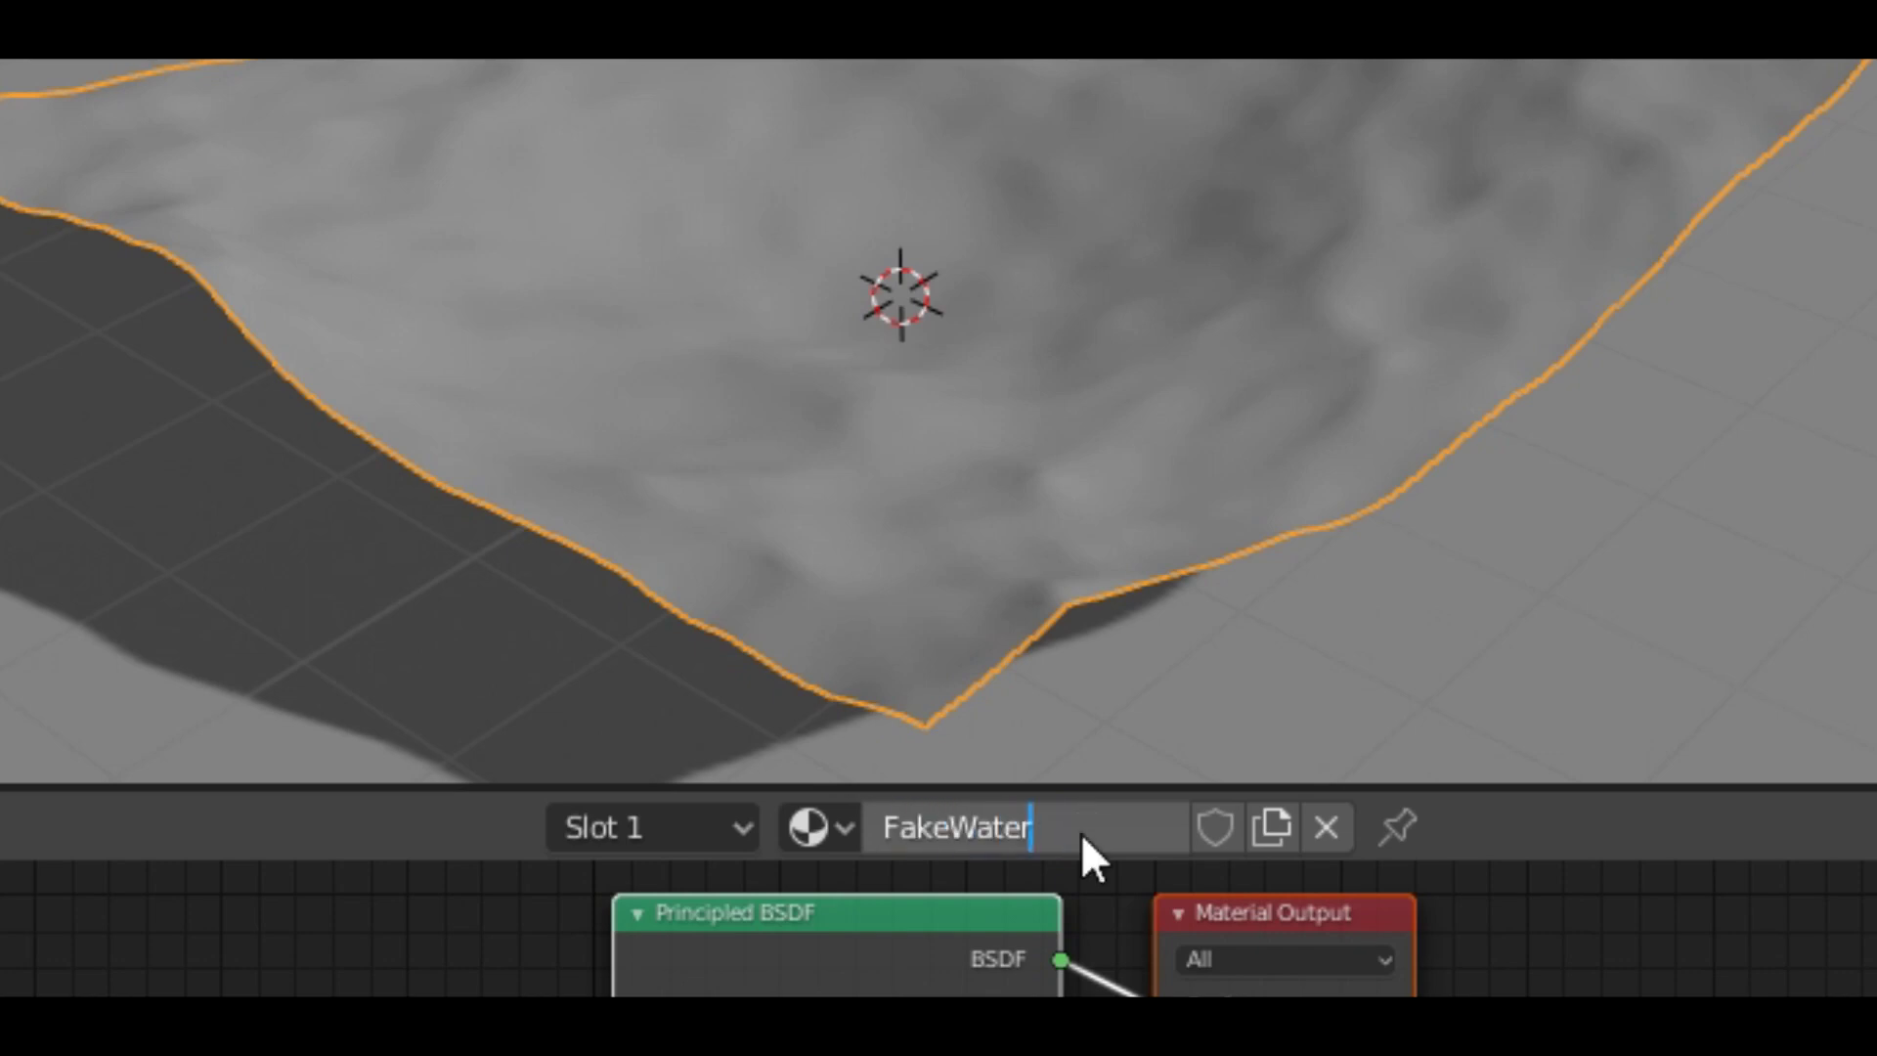
key("Return")
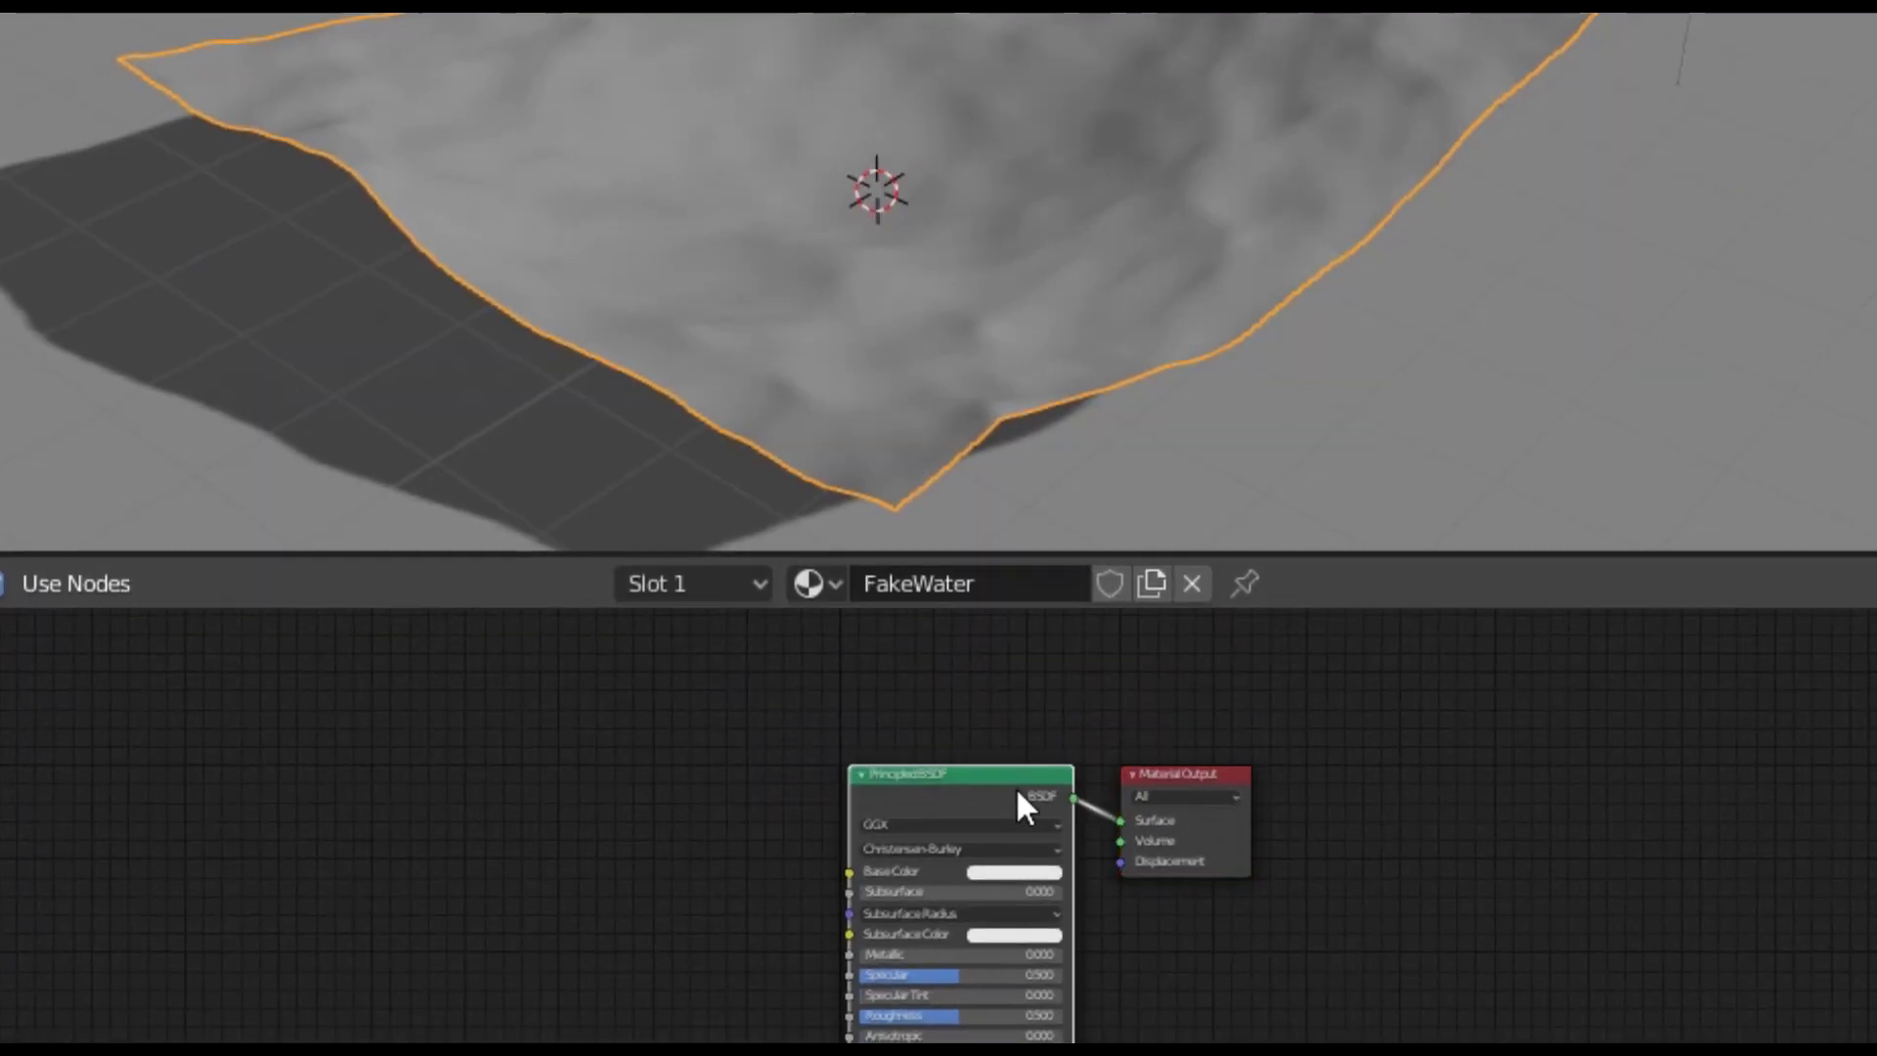
Move the Principled BSDF node away from the Material Output and set its Base Color to light blue.
left_click_drag(1017, 786, 274, 762)
middle_click_drag(420, 760, 948, 786)
scroll(874, 894, "up", 8)
left_click(794, 820)
mouse_move(819, 376)
left_mouse_down()
mouse_move(848, 342)
mouse_move(834, 361)
left_mouse_up()
Set the Principled BSDF's Roughness to 0, Specular to 0.777 and Transmission to 1.
middle_click_drag(665, 1002, 758, 828)
left_click_drag(768, 941, 560, 938)
left_click_drag(745, 853, 859, 852)
left_click_drag(694, 895, 1043, 851)
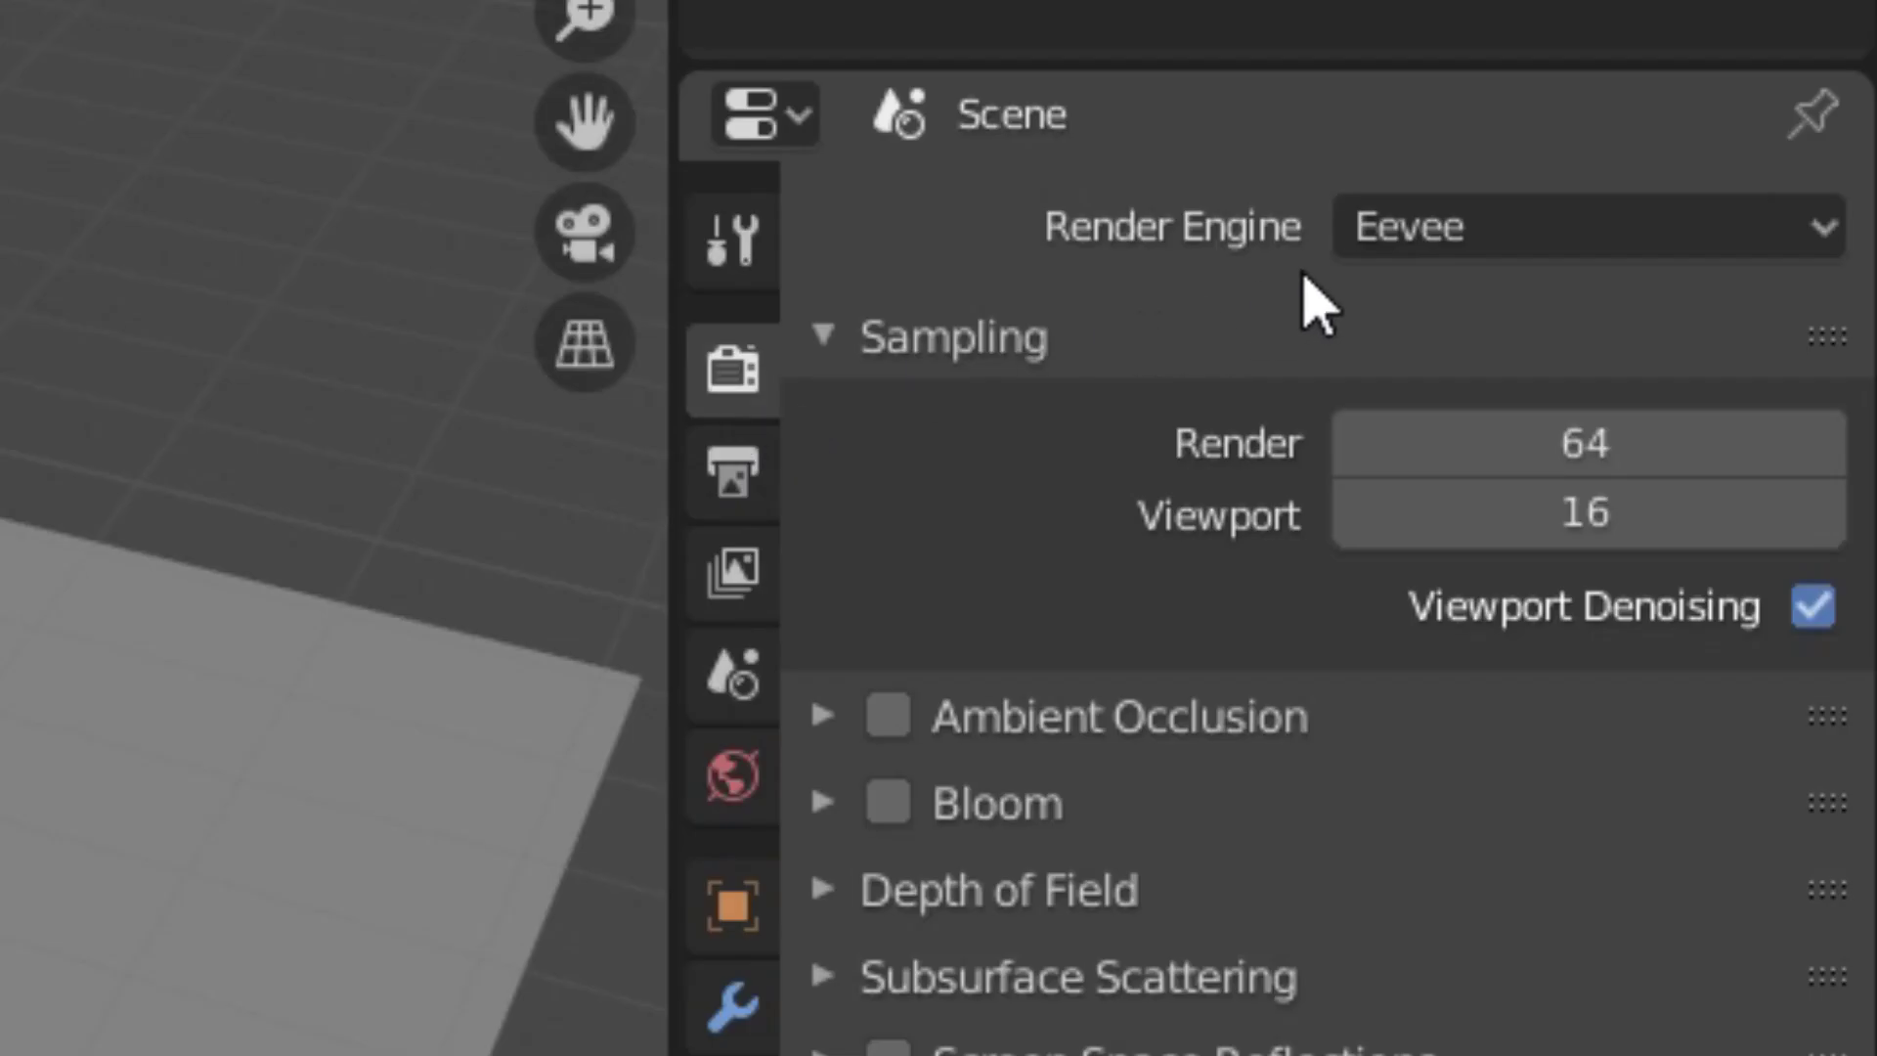
Set the render engine to Cycles with GPU Compute as the device.
left_click(1424, 244)
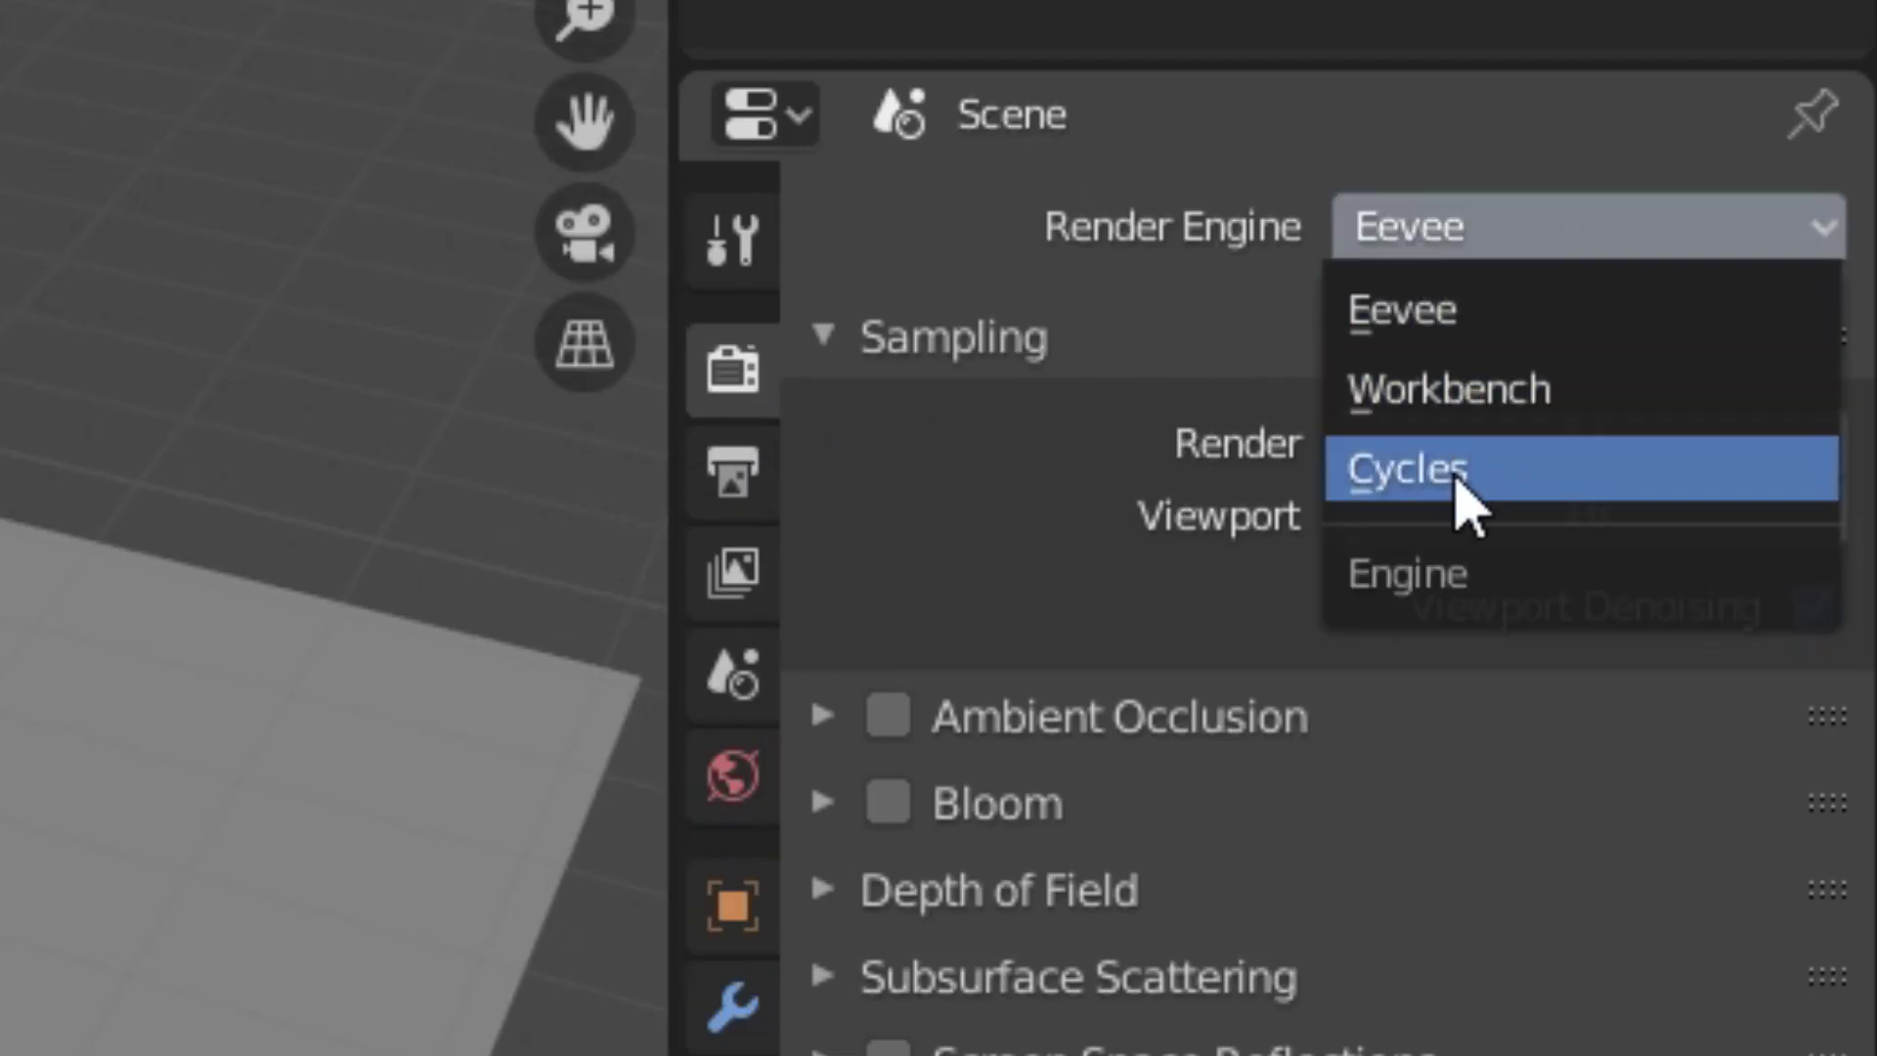
left_click(1467, 471)
left_click(1479, 415)
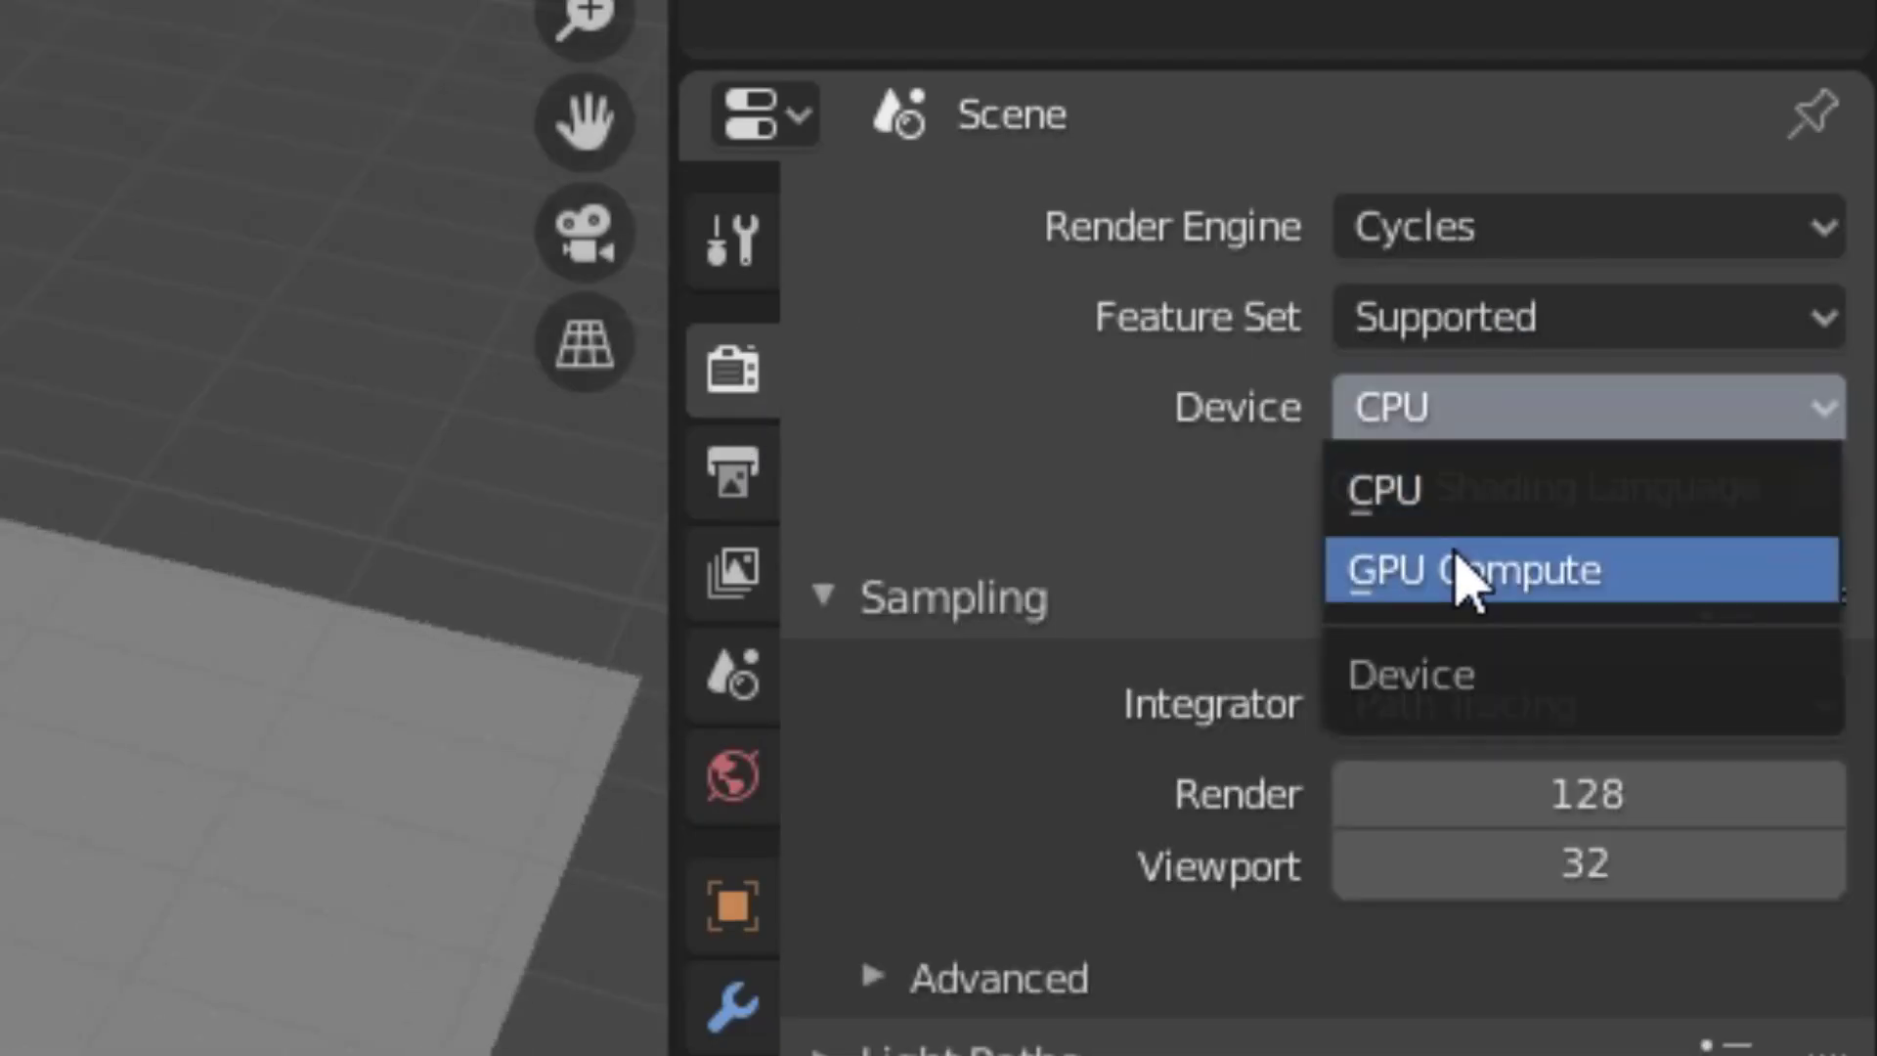
left_click(1459, 566)
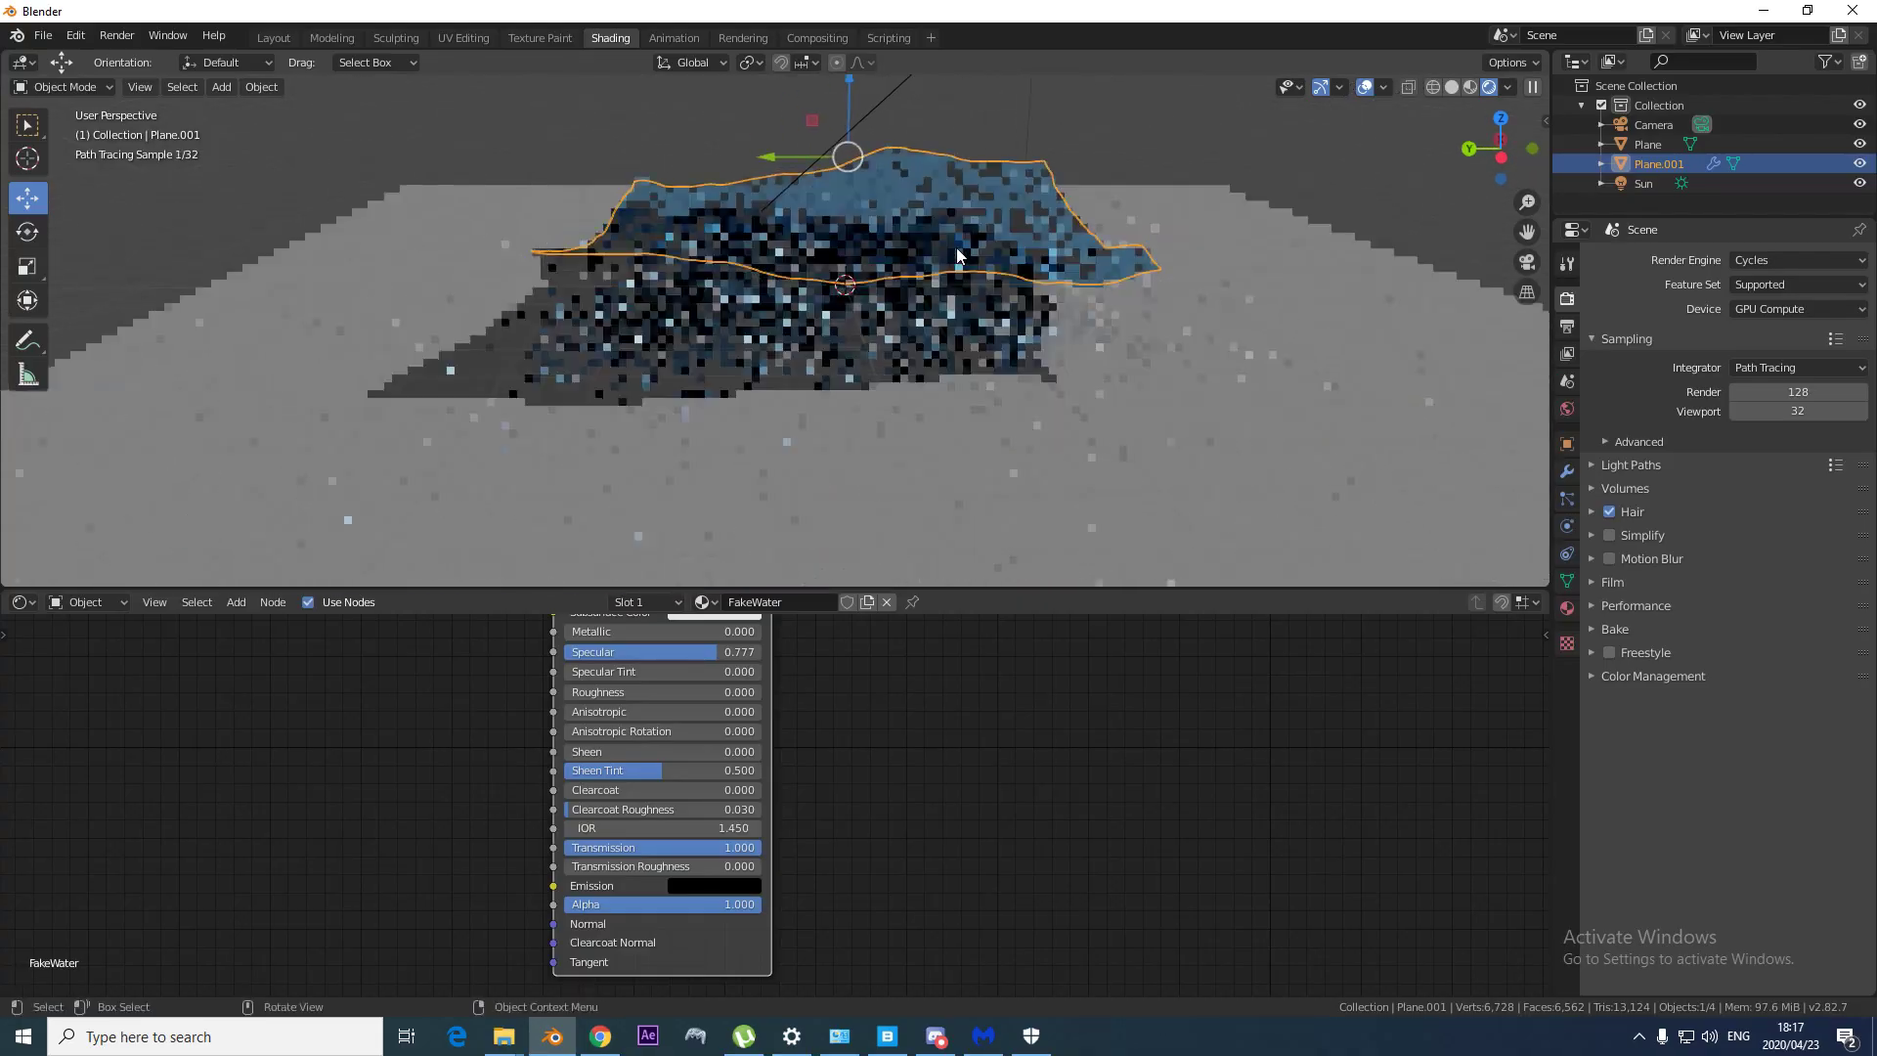
Select the Sun light and set its strength to 5.
middle_click_drag(956, 251, 919, 322)
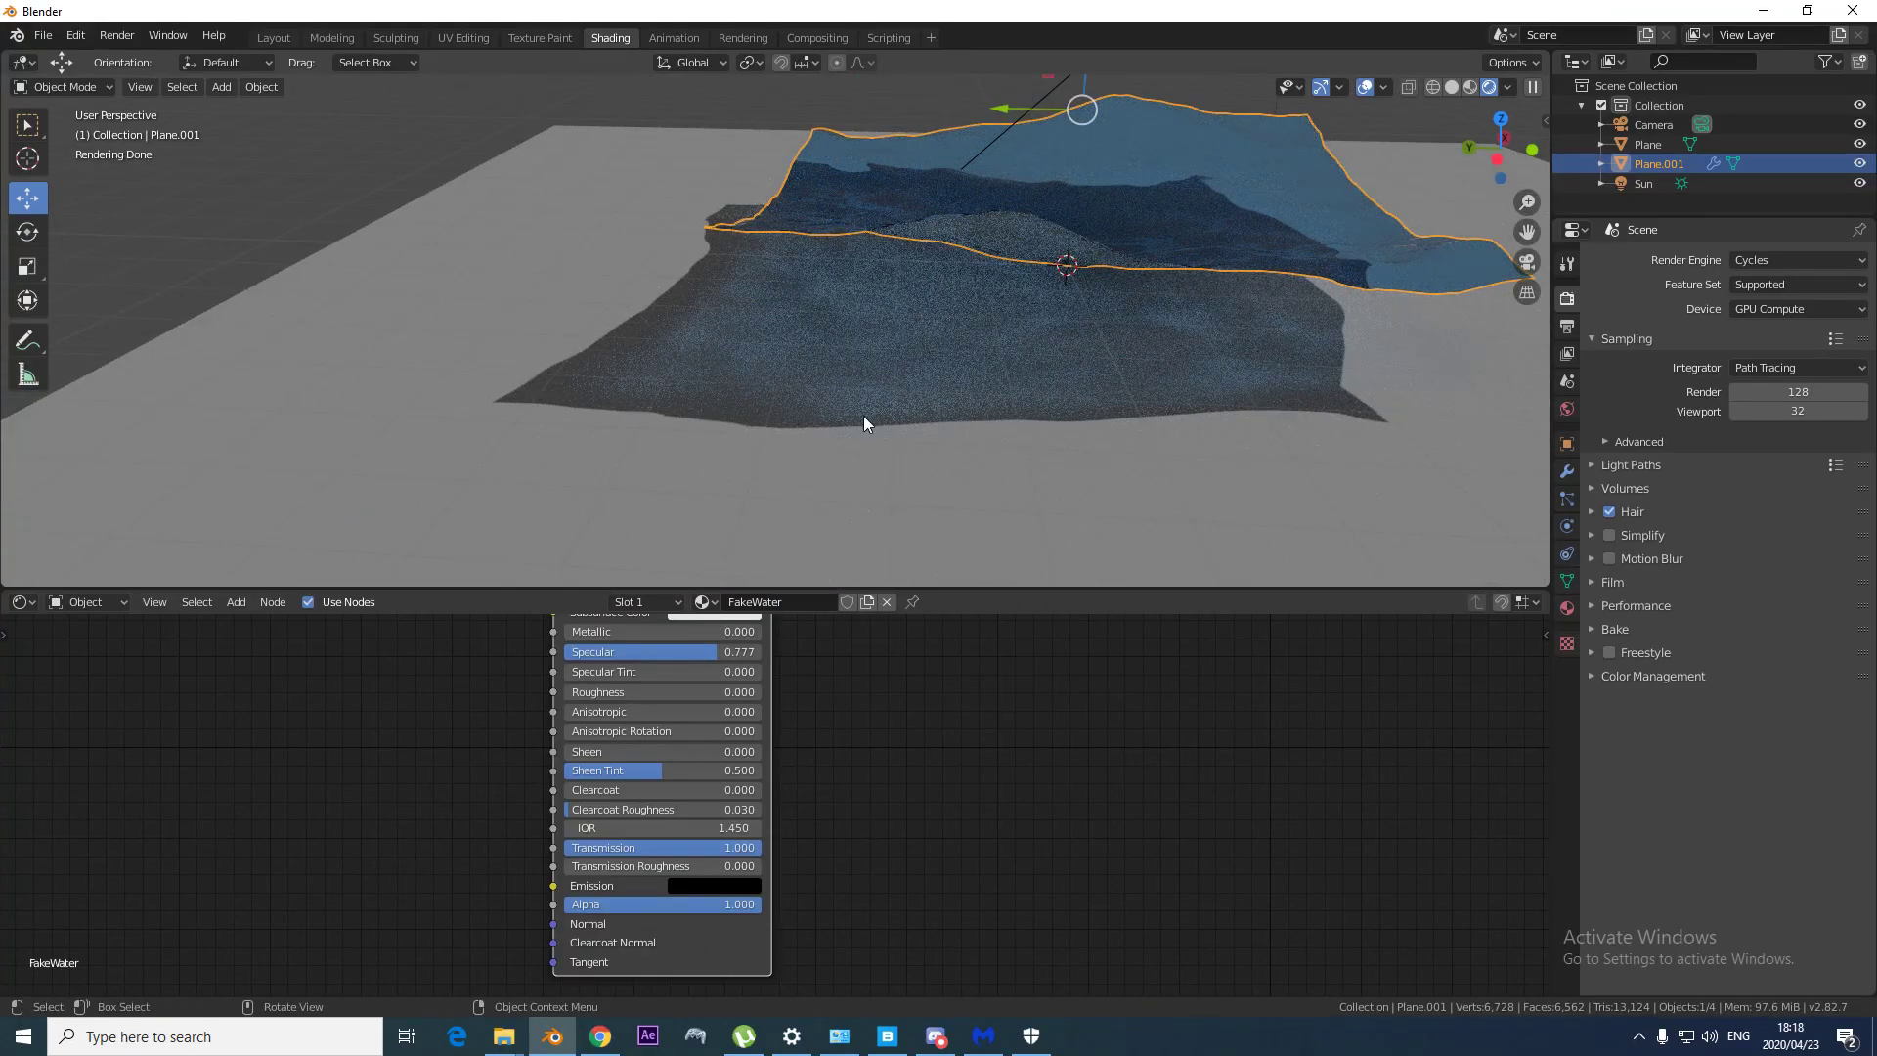
middle_click_drag(1140, 348, 858, 377)
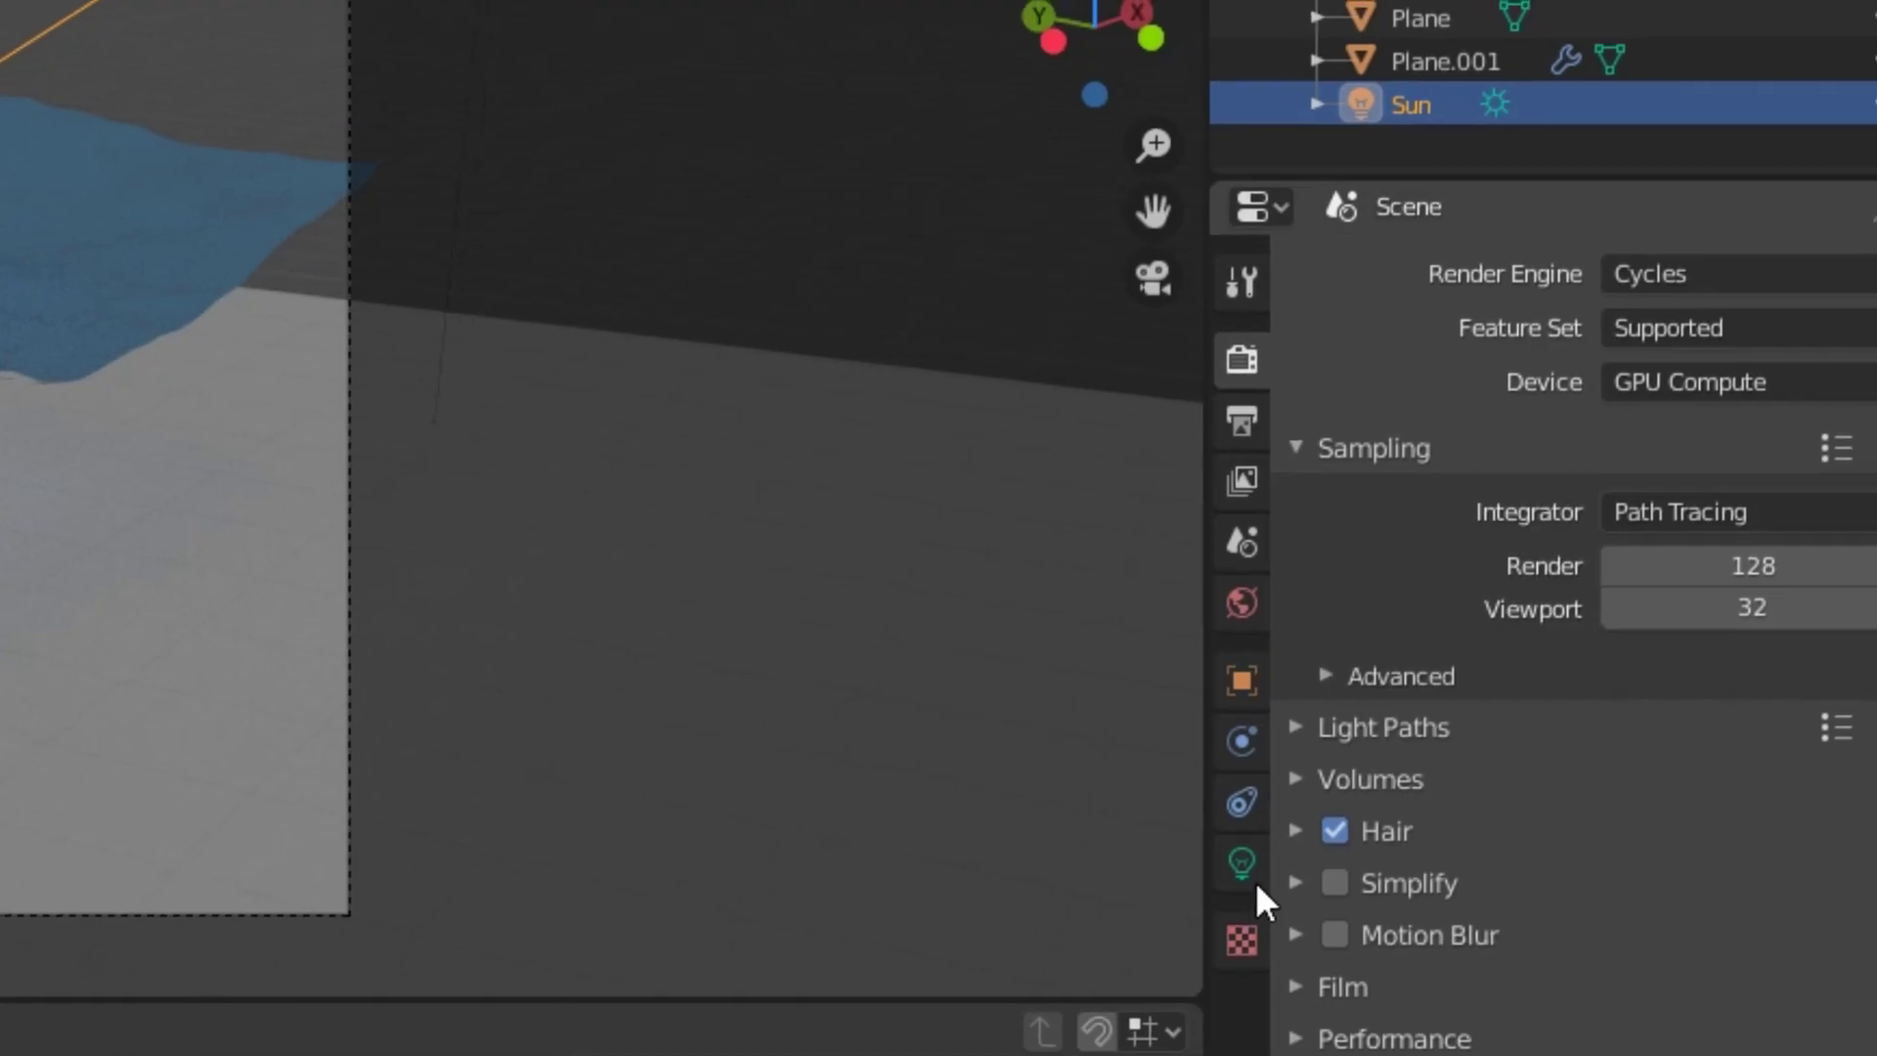
left_click(1245, 860)
left_click(1730, 577)
type("5")
key("Return")
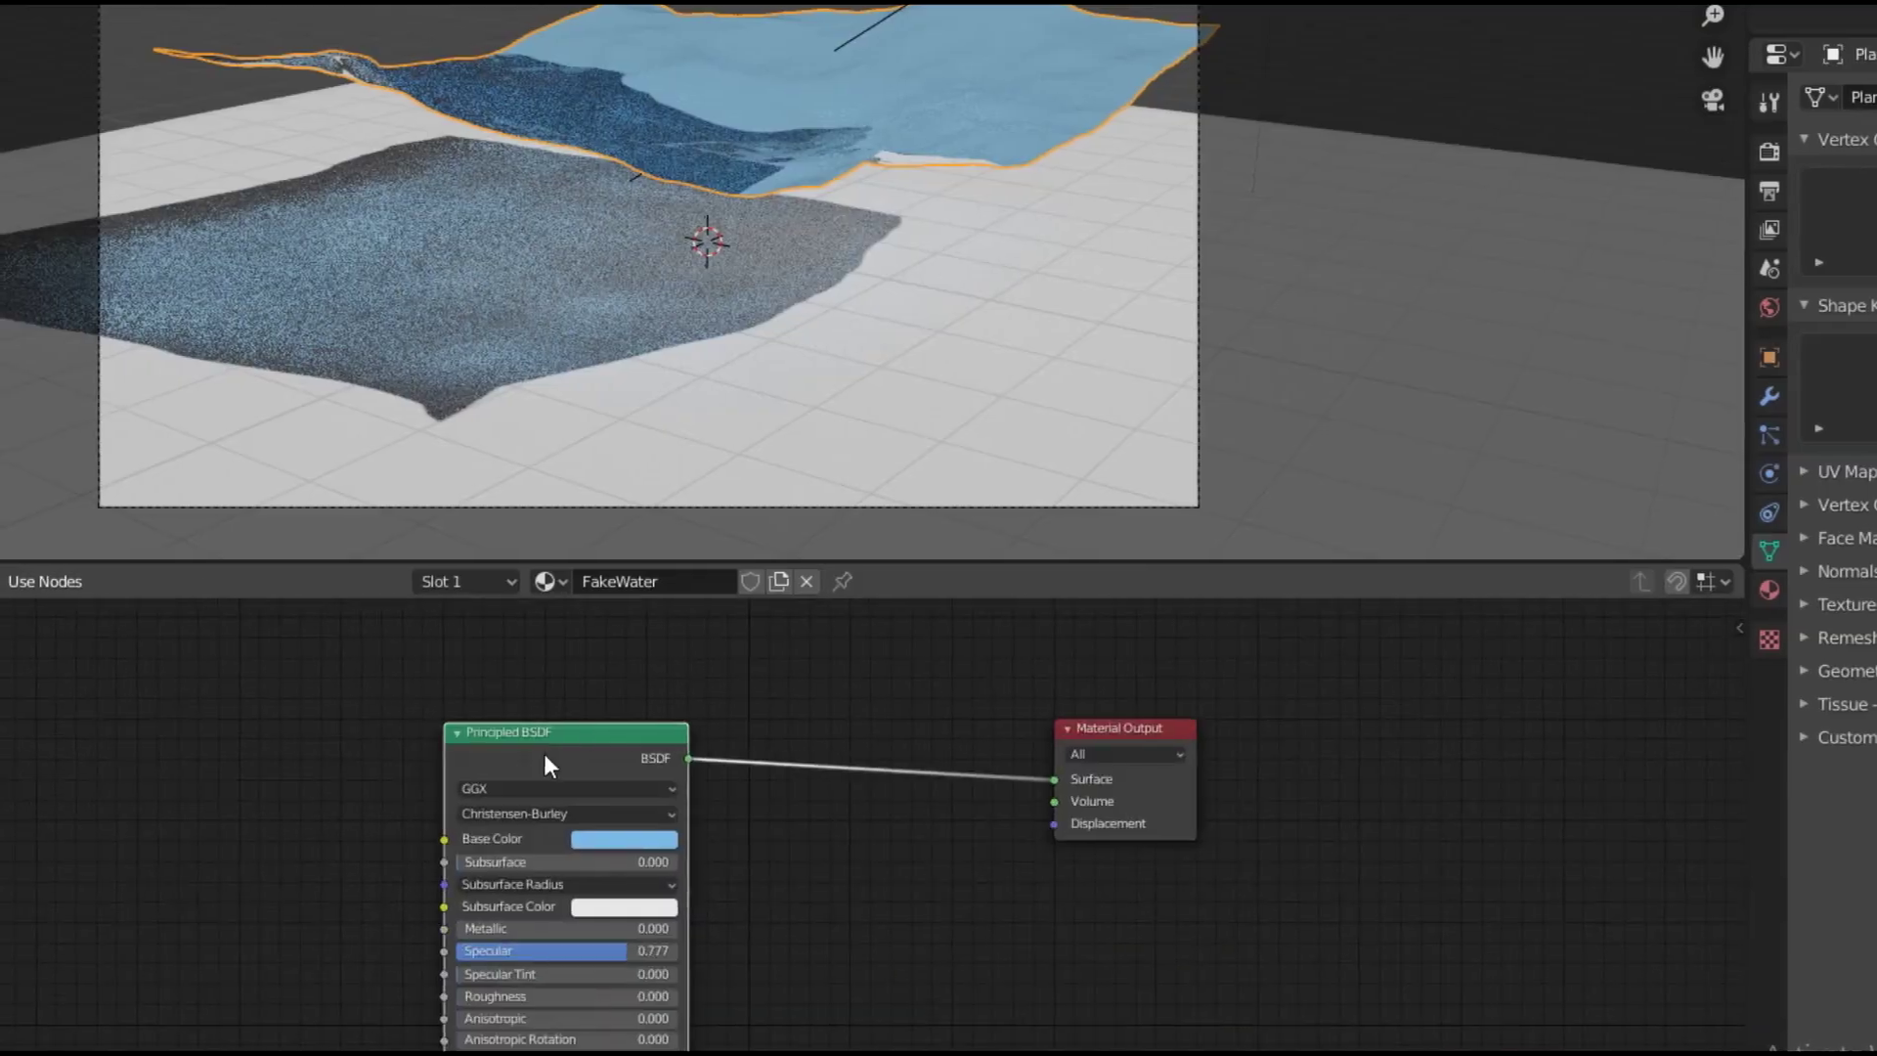
Move the Principled BSDF node farther from the output and add a Normal node above its link.
left_click_drag(545, 759, 5, 759)
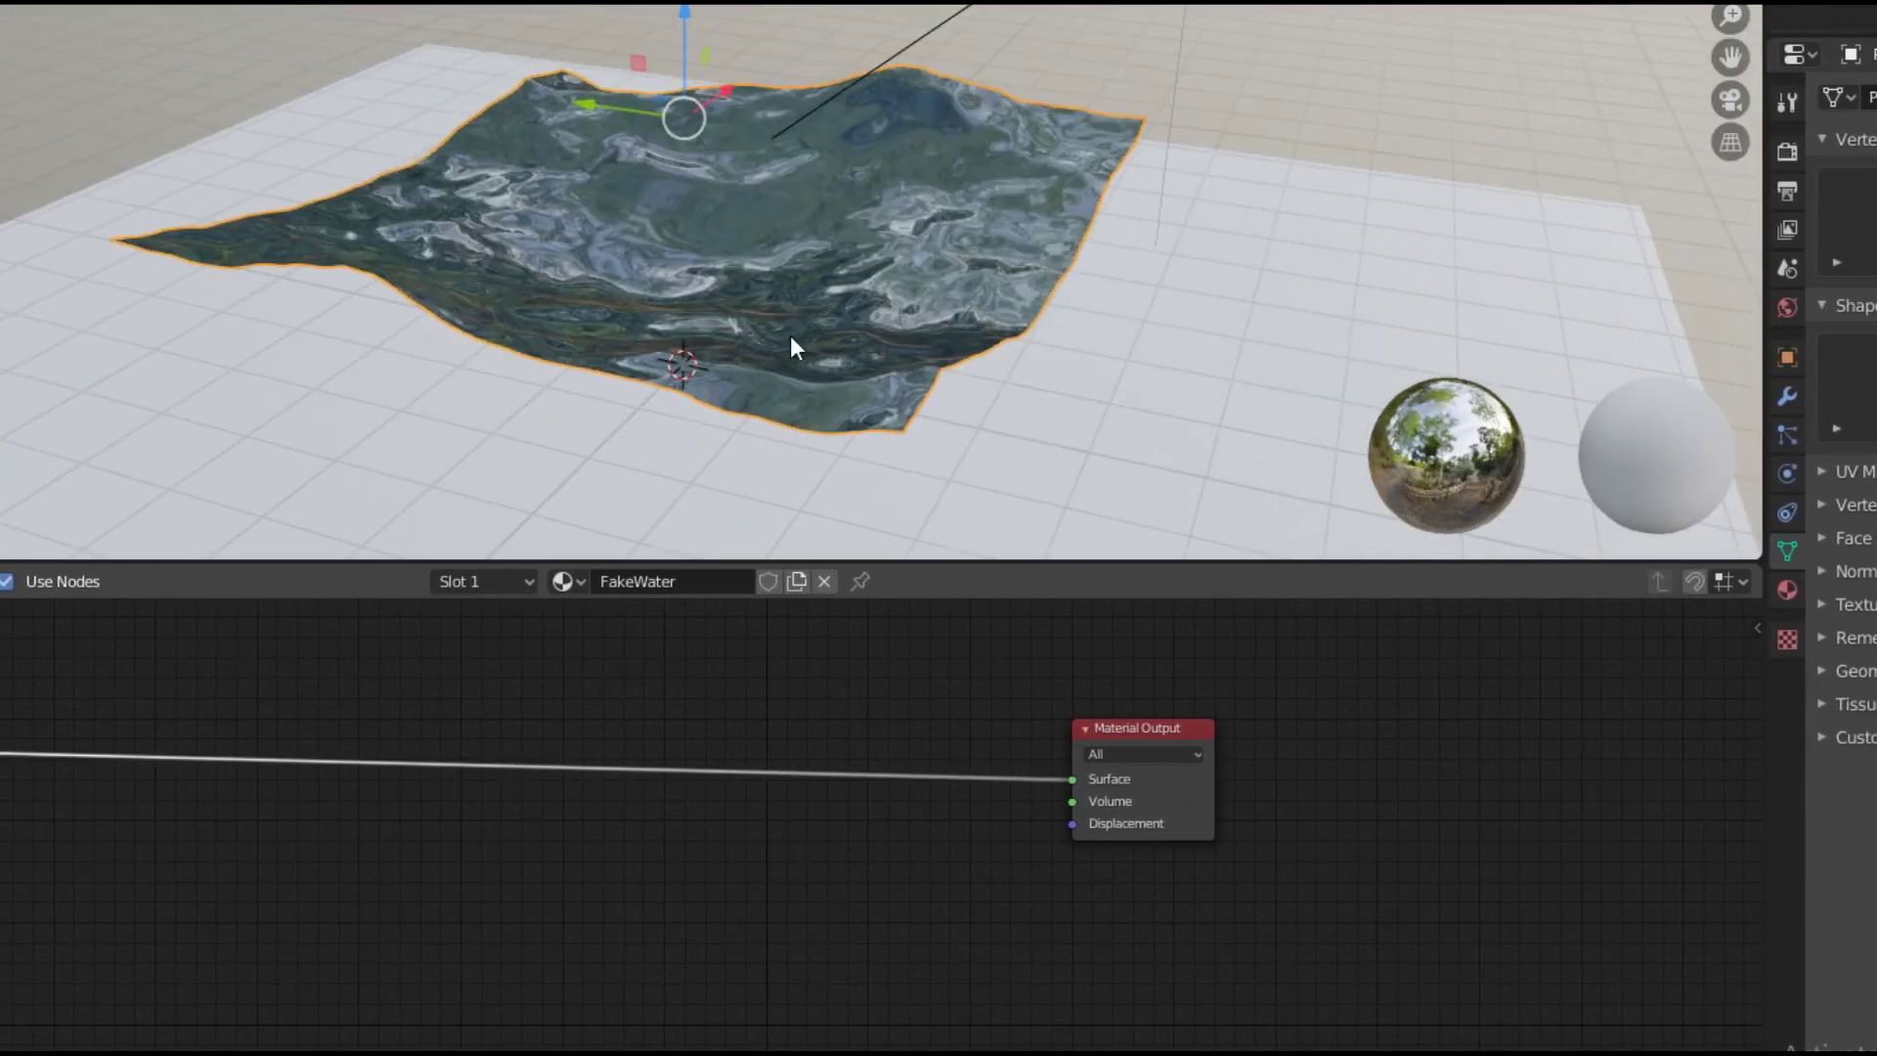
key("shift+a")
type("norm")
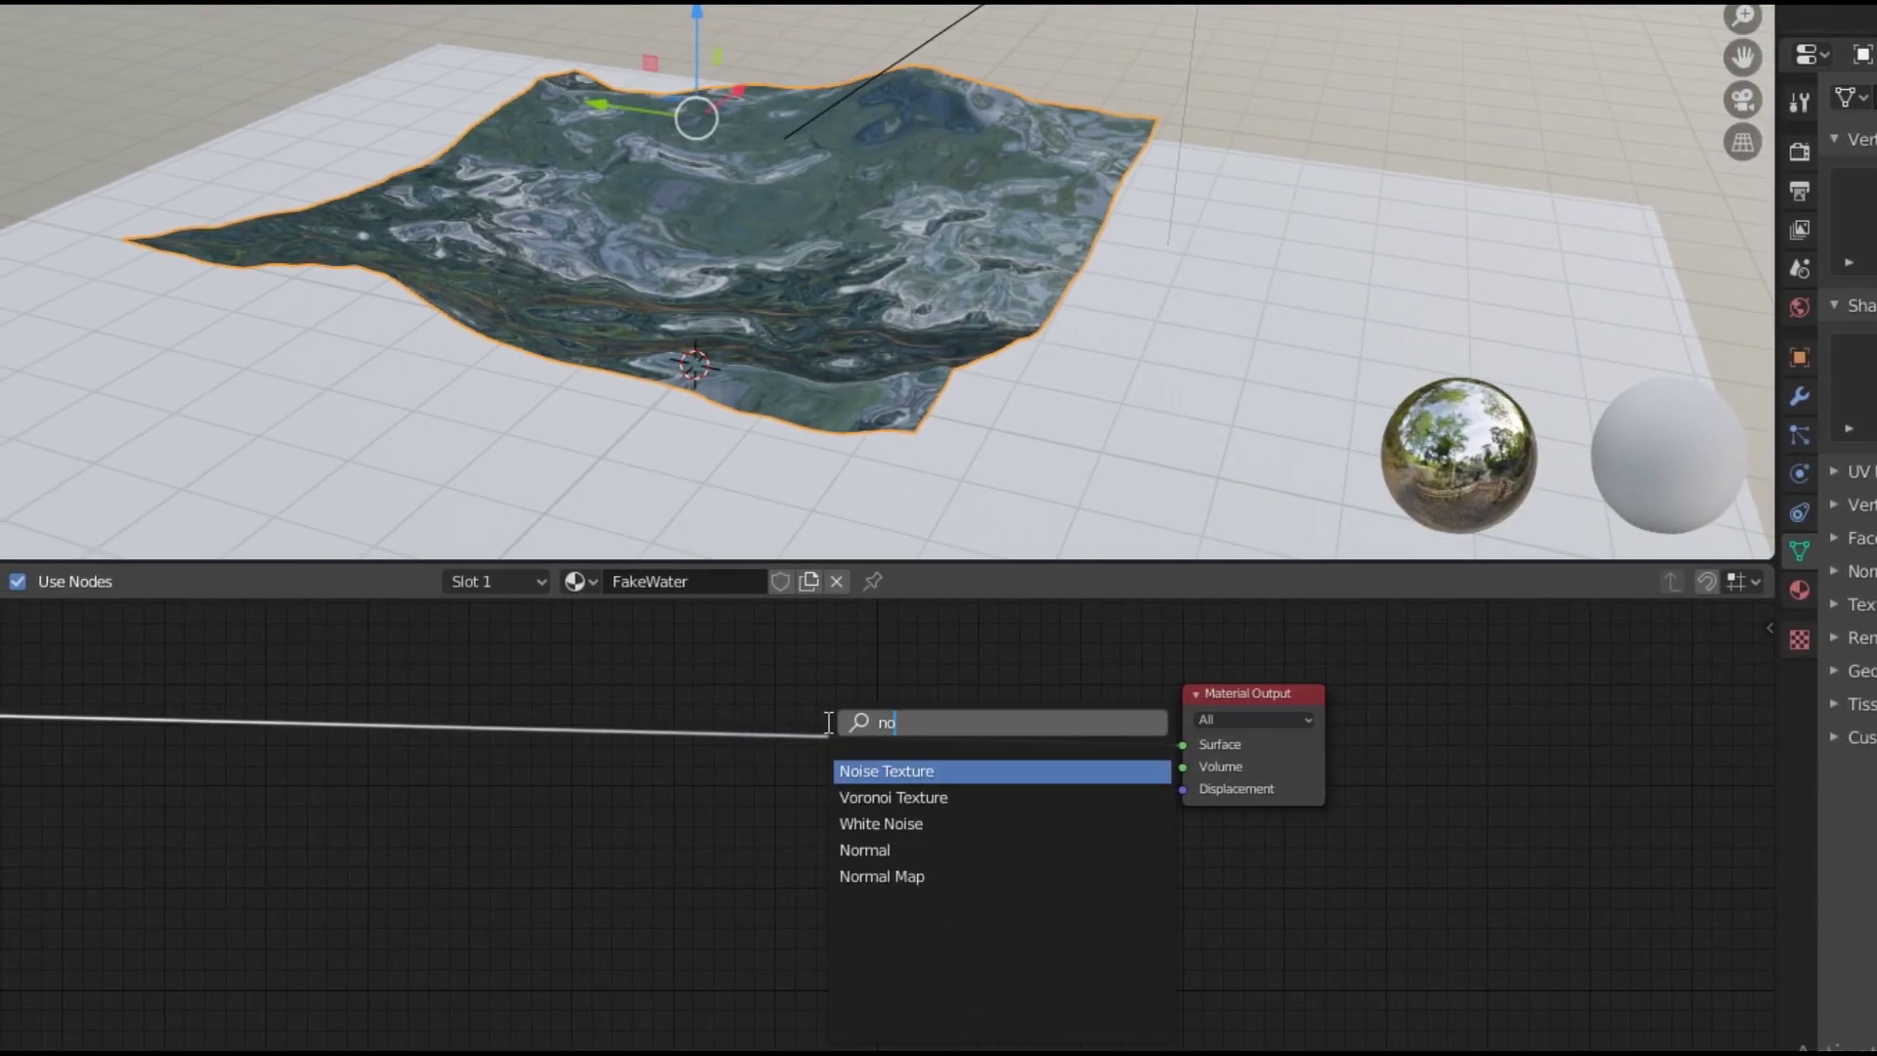
key("Return")
left_click(699, 787)
middle_click_drag(752, 802, 769, 948)
left_click_drag(768, 948, 685, 609)
middle_click_drag(686, 609, 911, 765)
Add a Geometry node and connect its Normal output to the Normal node's input.
key("shift+a")
type("ge")
key("Return")
left_click(542, 734)
scroll(641, 760, "up", 4)
middle_click_drag(641, 760, 483, 660)
left_click_drag(489, 670, 830, 880)
Add a reroute point on the shader link and connect the Normal node's Dot output to the Material Output's Surface.
middle_click_drag(1065, 916, 829, 796)
right_click_drag(1064, 879, 1064, 956, "shift")
middle_click_drag(772, 690, 773, 778)
left_click_drag(783, 685, 1364, 1023)
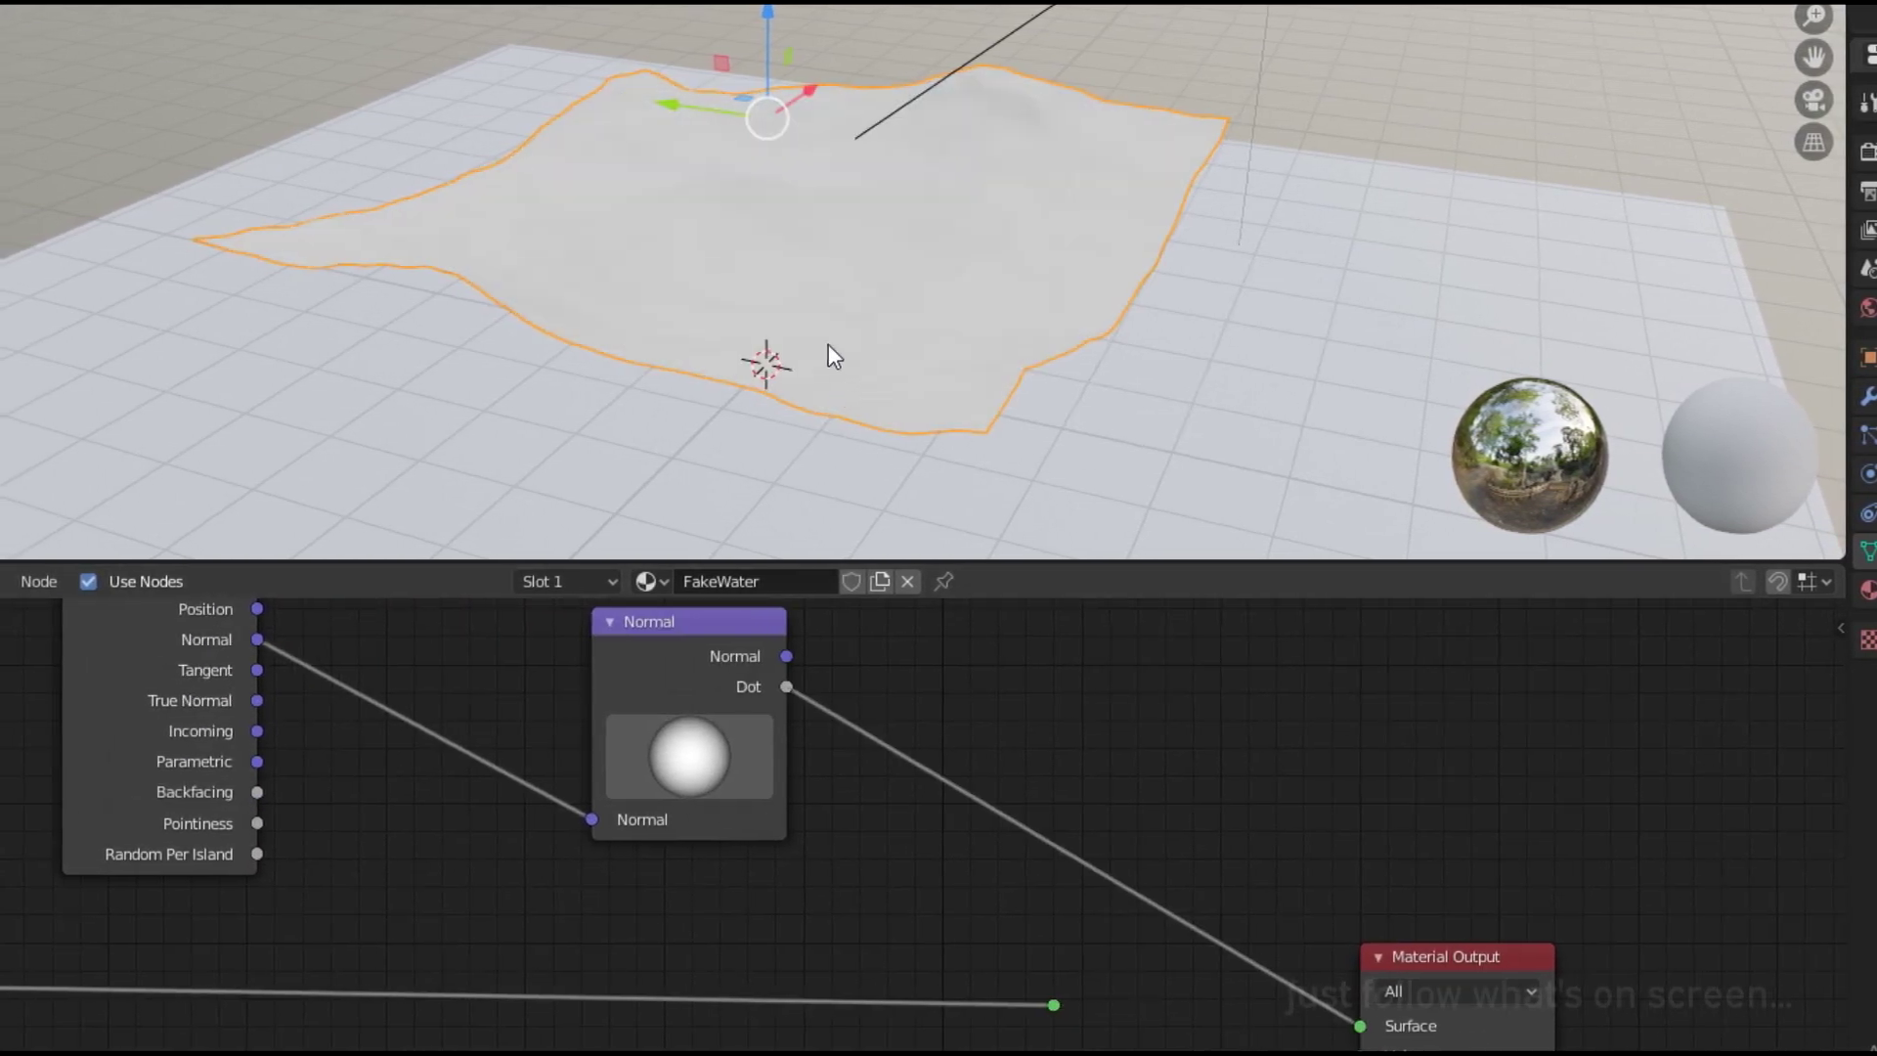
Insert a ColorRamp node between the Normal node's Dot output and the Material Output.
scroll(829, 344, "up", 5)
key("shift+a")
type("ram")
key("Return")
left_click(1011, 636)
Reverse the ColorRamp with black at the high end and white just before it, leaving a narrow transition.
middle_click_drag(900, 547, 1056, 431)
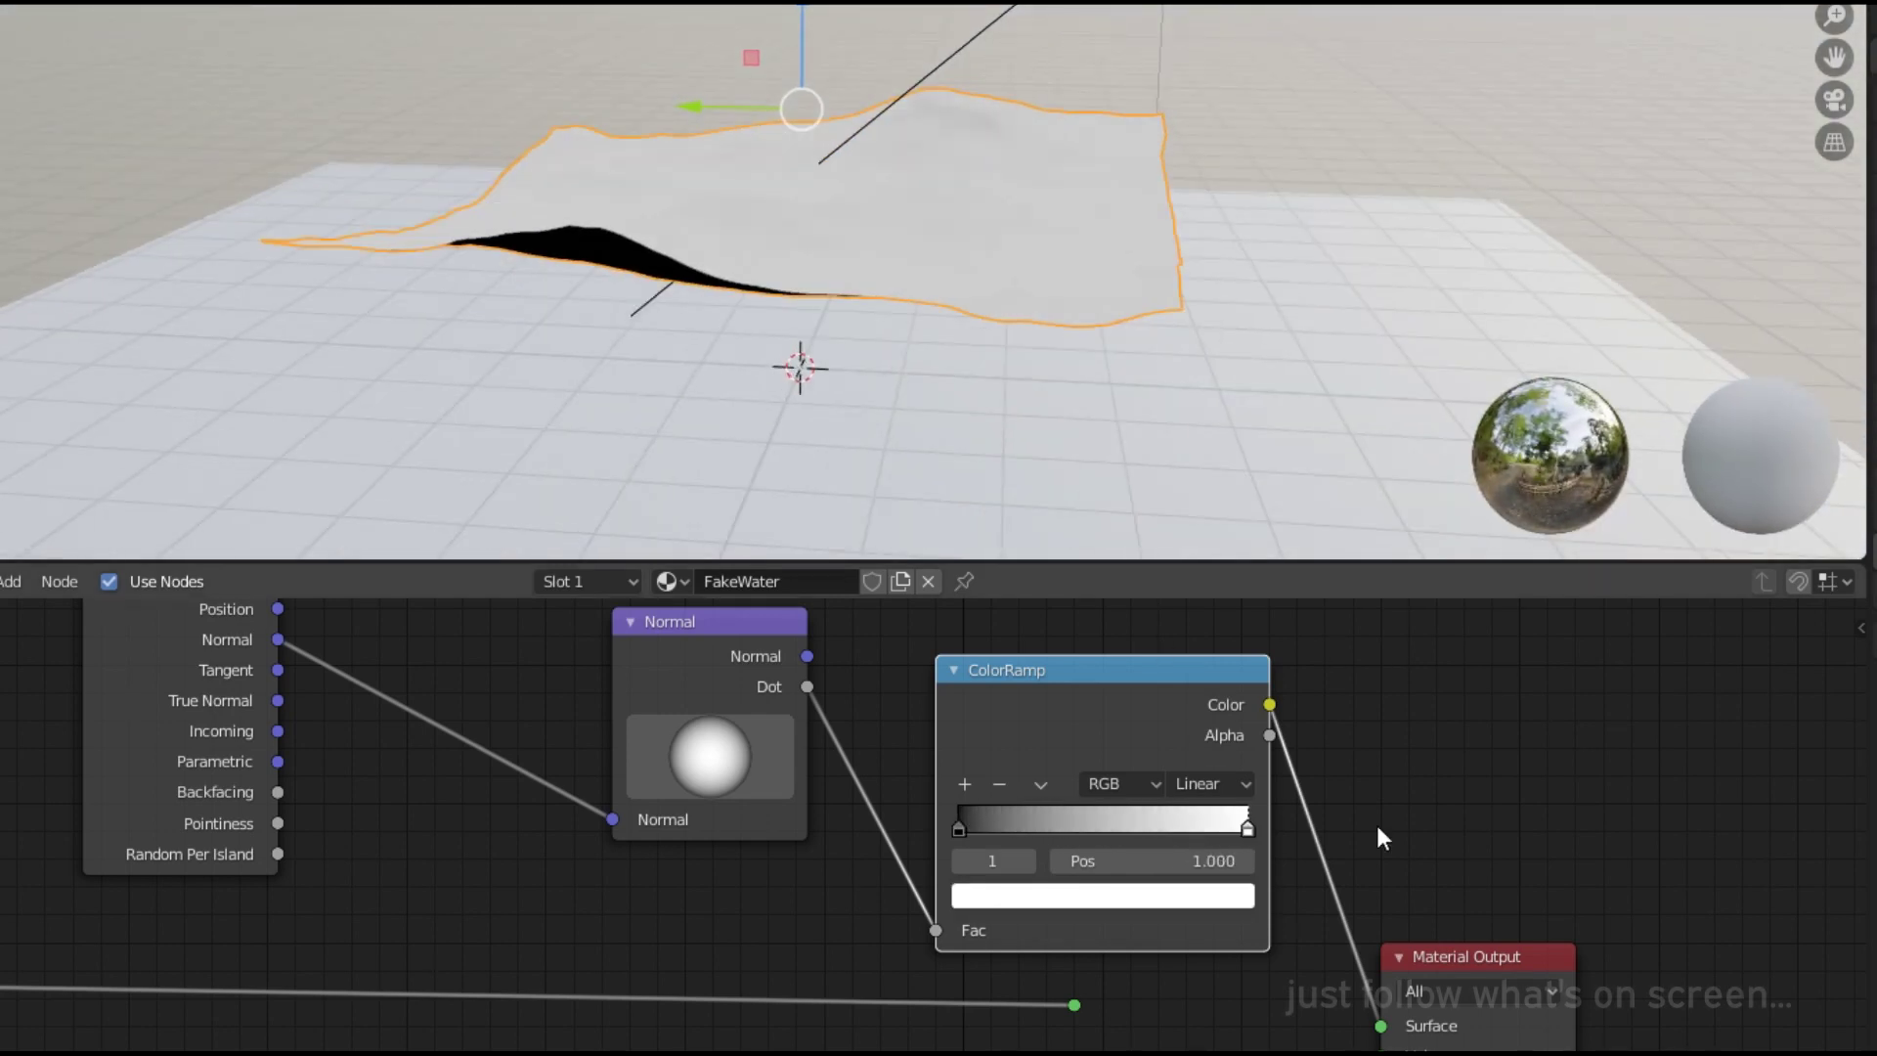
left_click_drag(1105, 823, 1272, 835)
middle_click_drag(767, 221, 688, 238)
mouse_move(1222, 821)
left_mouse_down()
mouse_move(1062, 827)
mouse_move(1255, 828)
left_mouse_up()
mouse_move(1068, 829)
left_mouse_down()
mouse_move(1226, 842)
mouse_move(1162, 826)
mouse_move(1185, 827)
left_mouse_up()
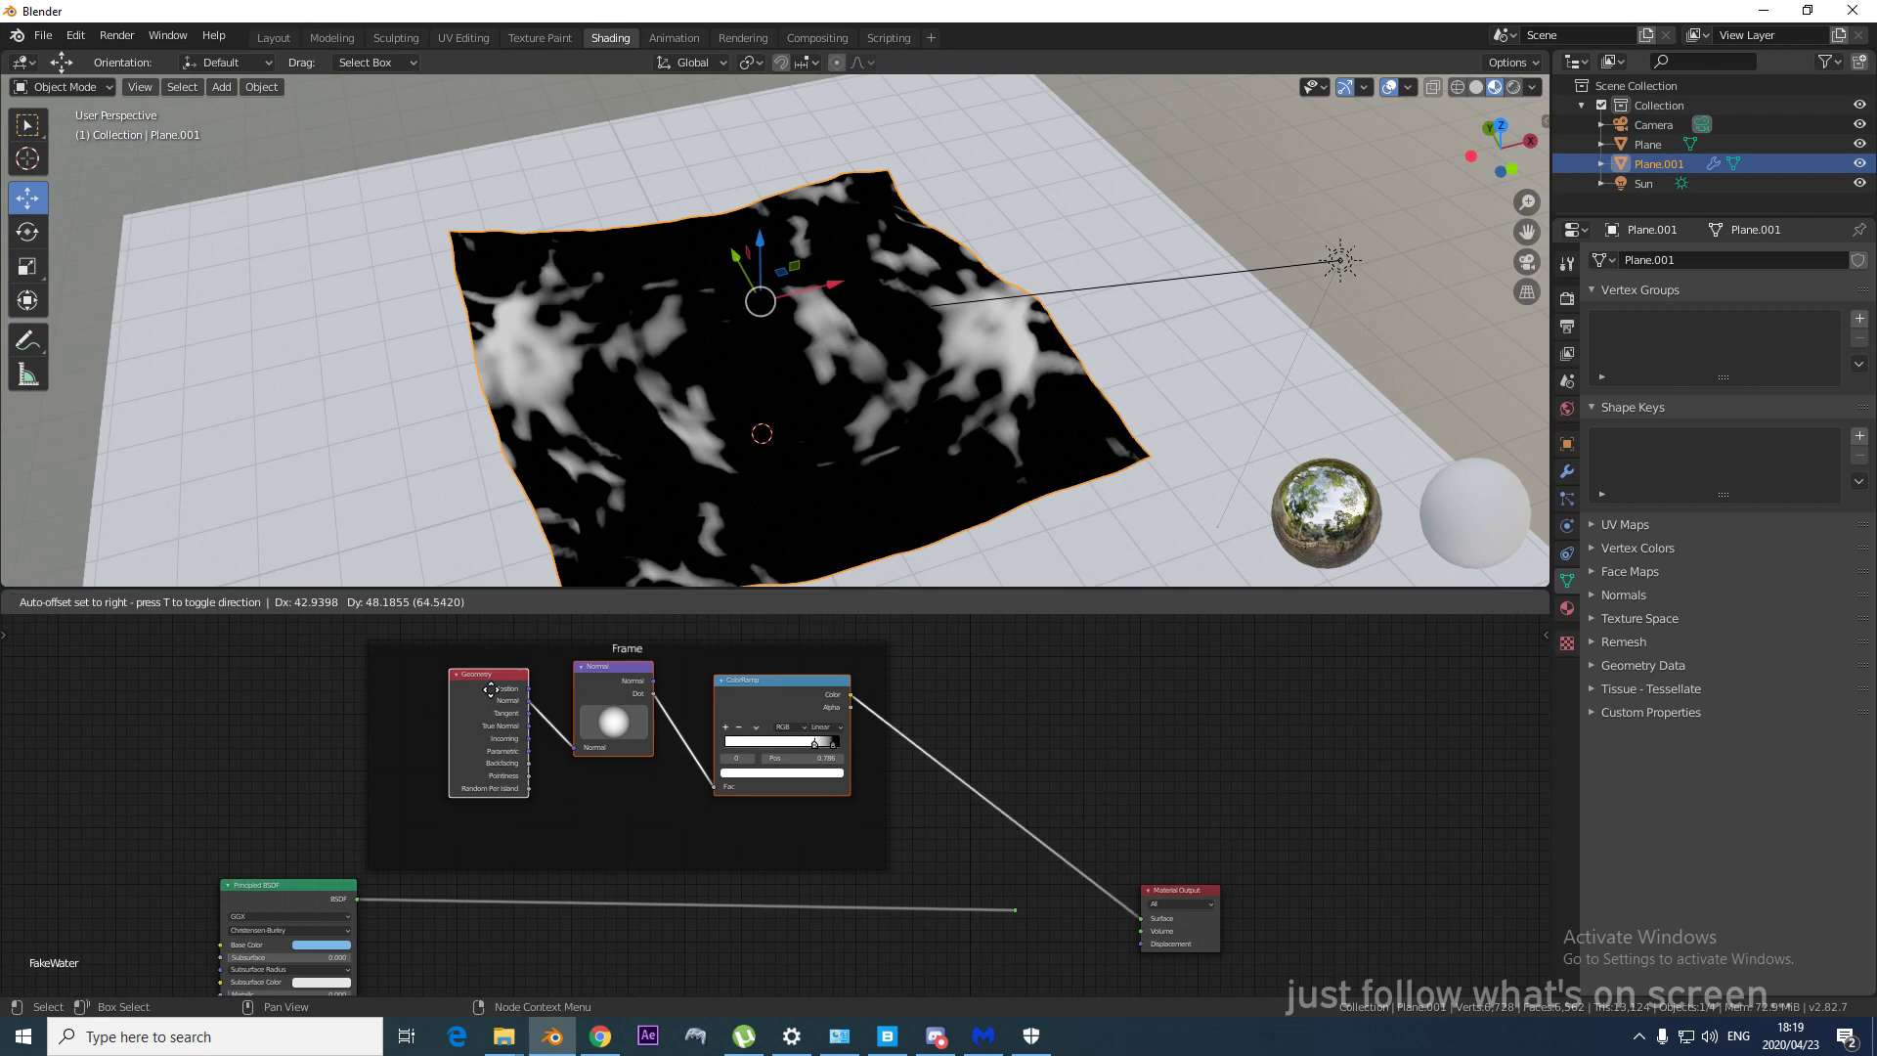
Name and label the frame around the Geometry, Normal and ColorRamp nodes WaterNormal.
key("n")
scroll(889, 802, "down", 2)
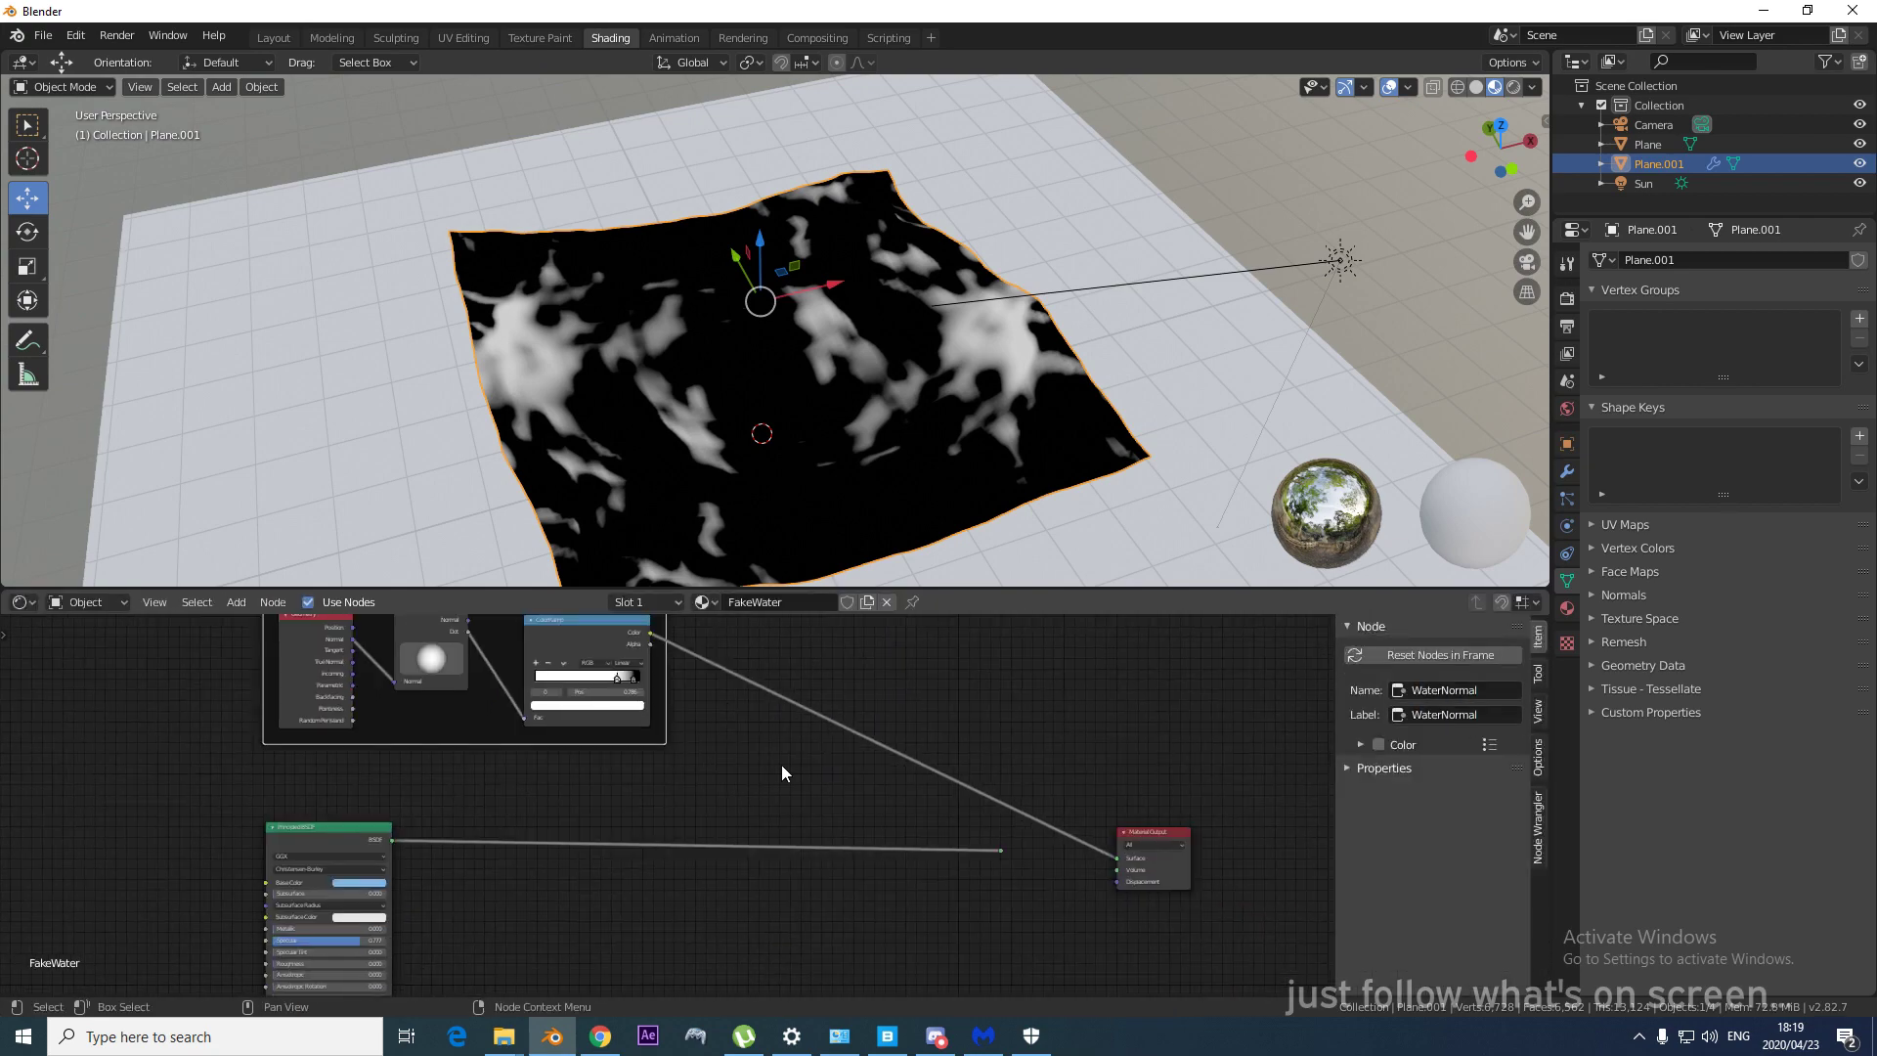
Insert a Mix Shader node on the link between the Principled BSDF and the reroute point.
scroll(890, 802, "up", 3)
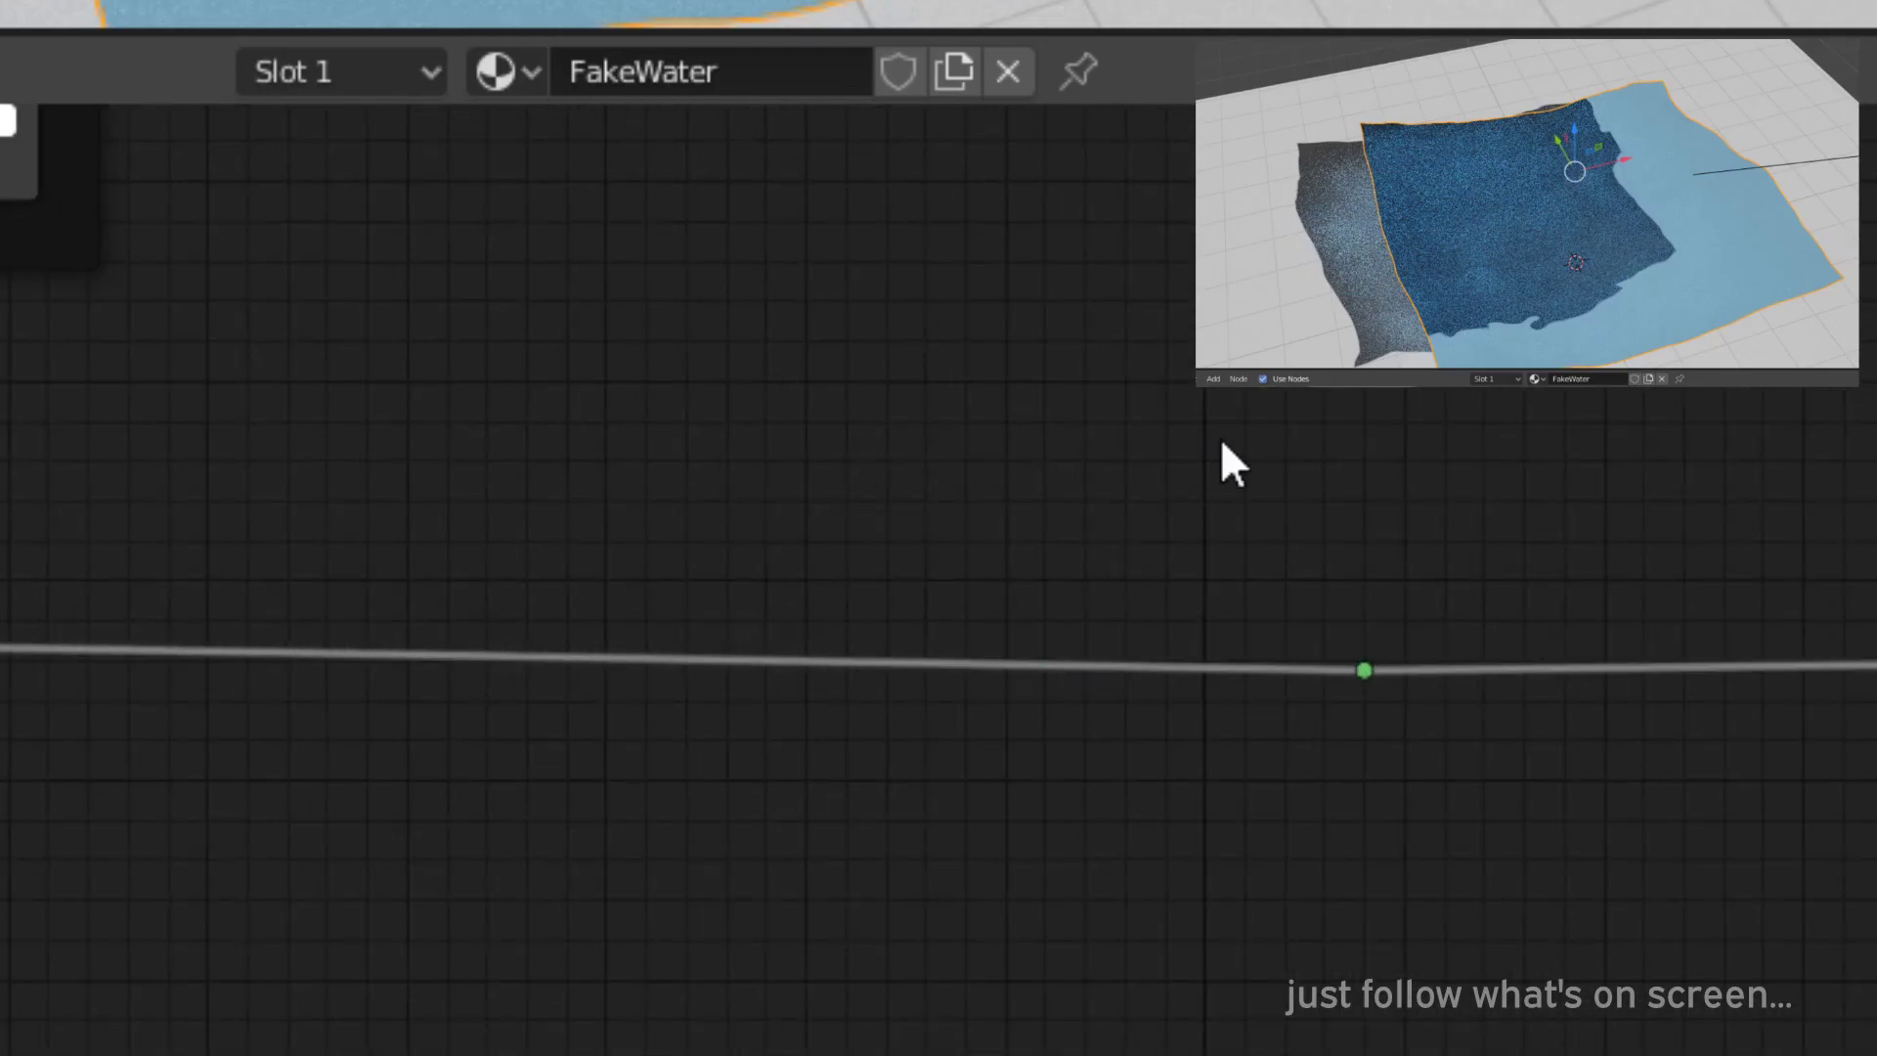
key("shift+a")
left_click(1220, 437)
type("mix")
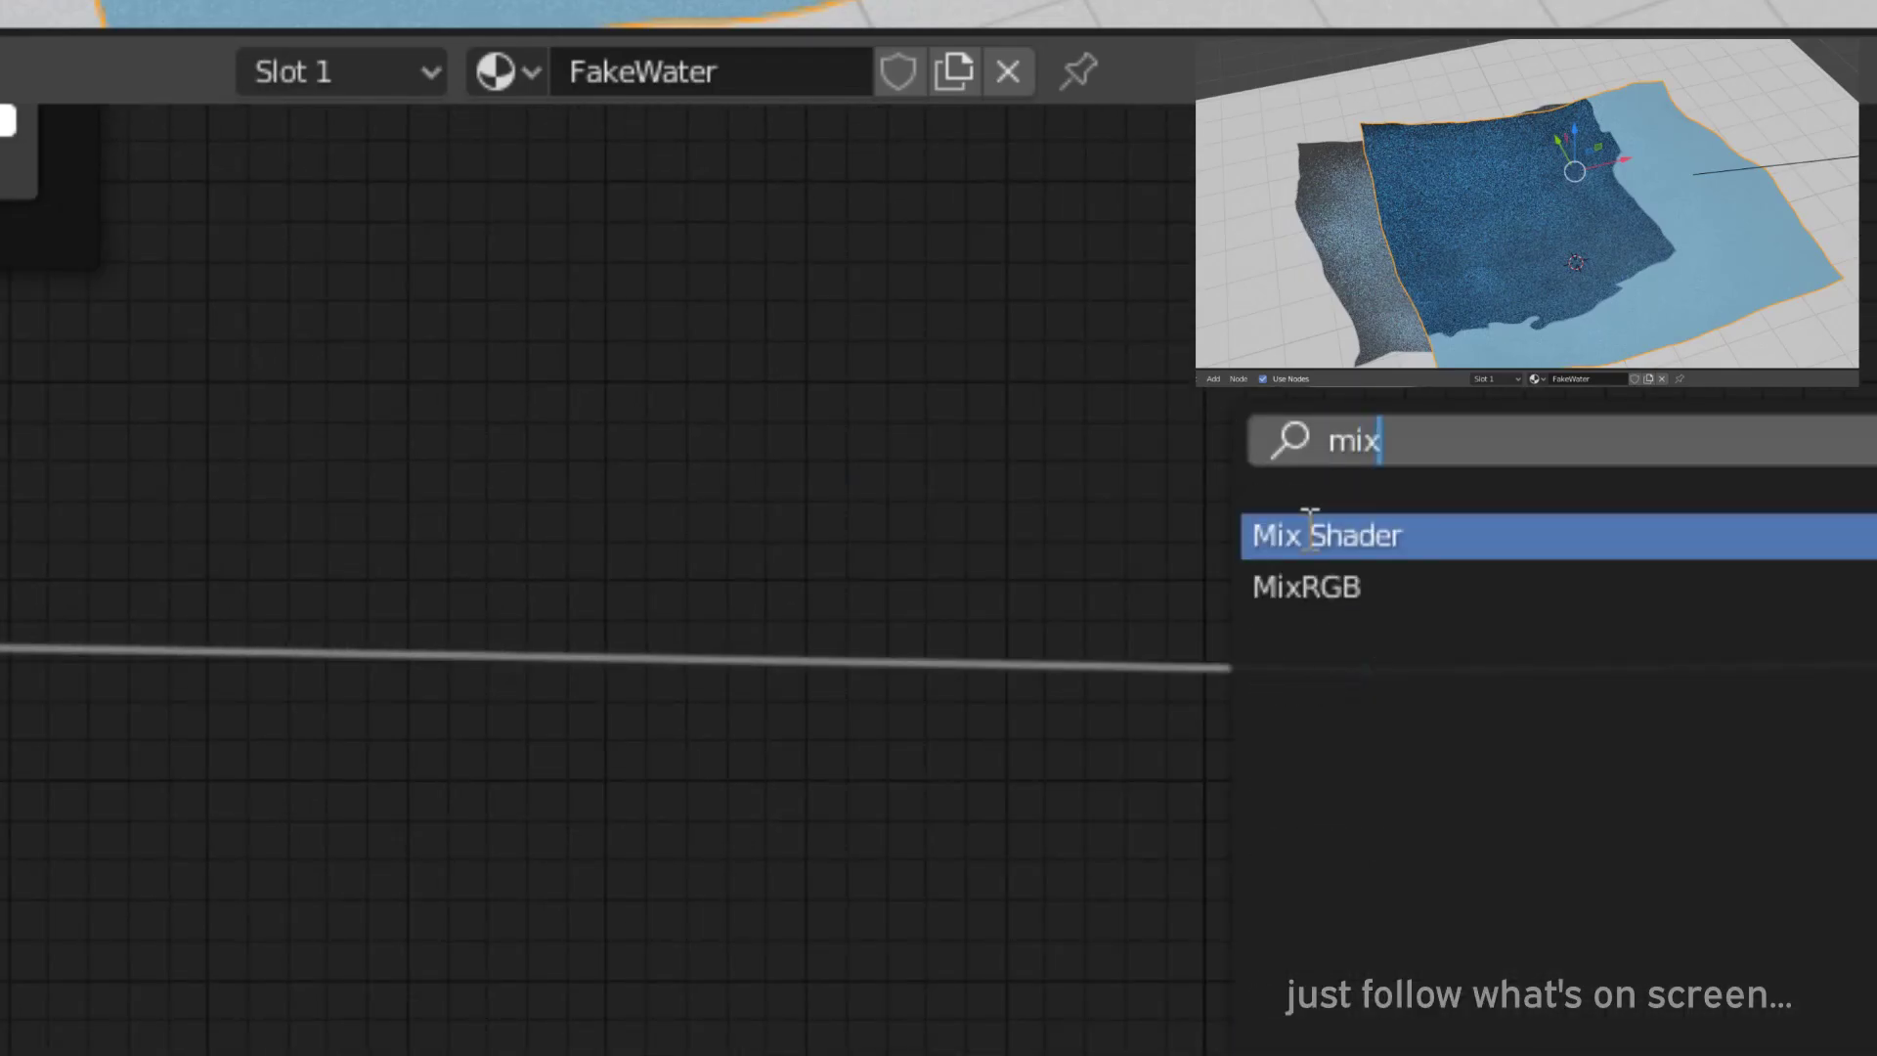
left_click(1307, 528)
left_click(902, 467)
scroll(166, 259, "down", 2)
middle_click_drag(166, 259, 341, 523)
left_click_drag(502, 436, 516, 440)
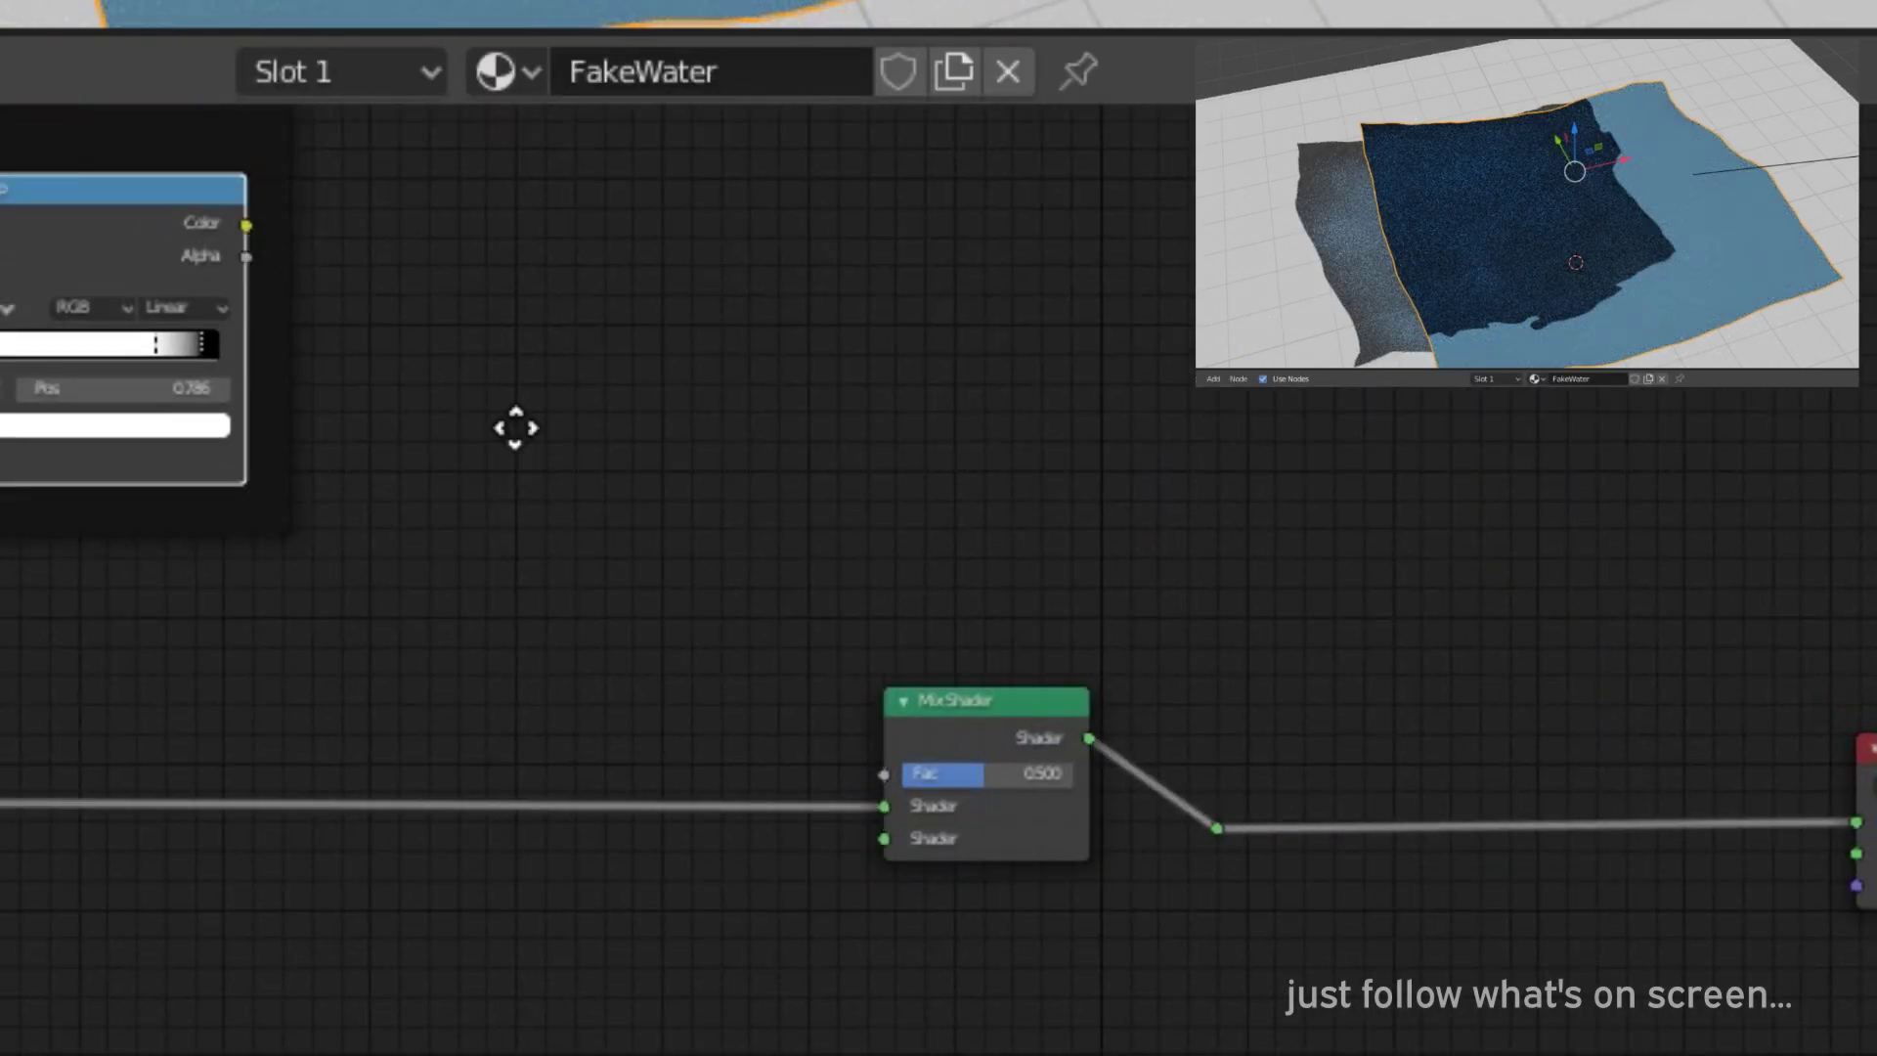
Add a Light Path node and connect its Is Shadow Ray output to the Mix Shader's Fac.
middle_click_drag(515, 440, 859, 431)
key("shift+a")
left_click(858, 431)
type("lig")
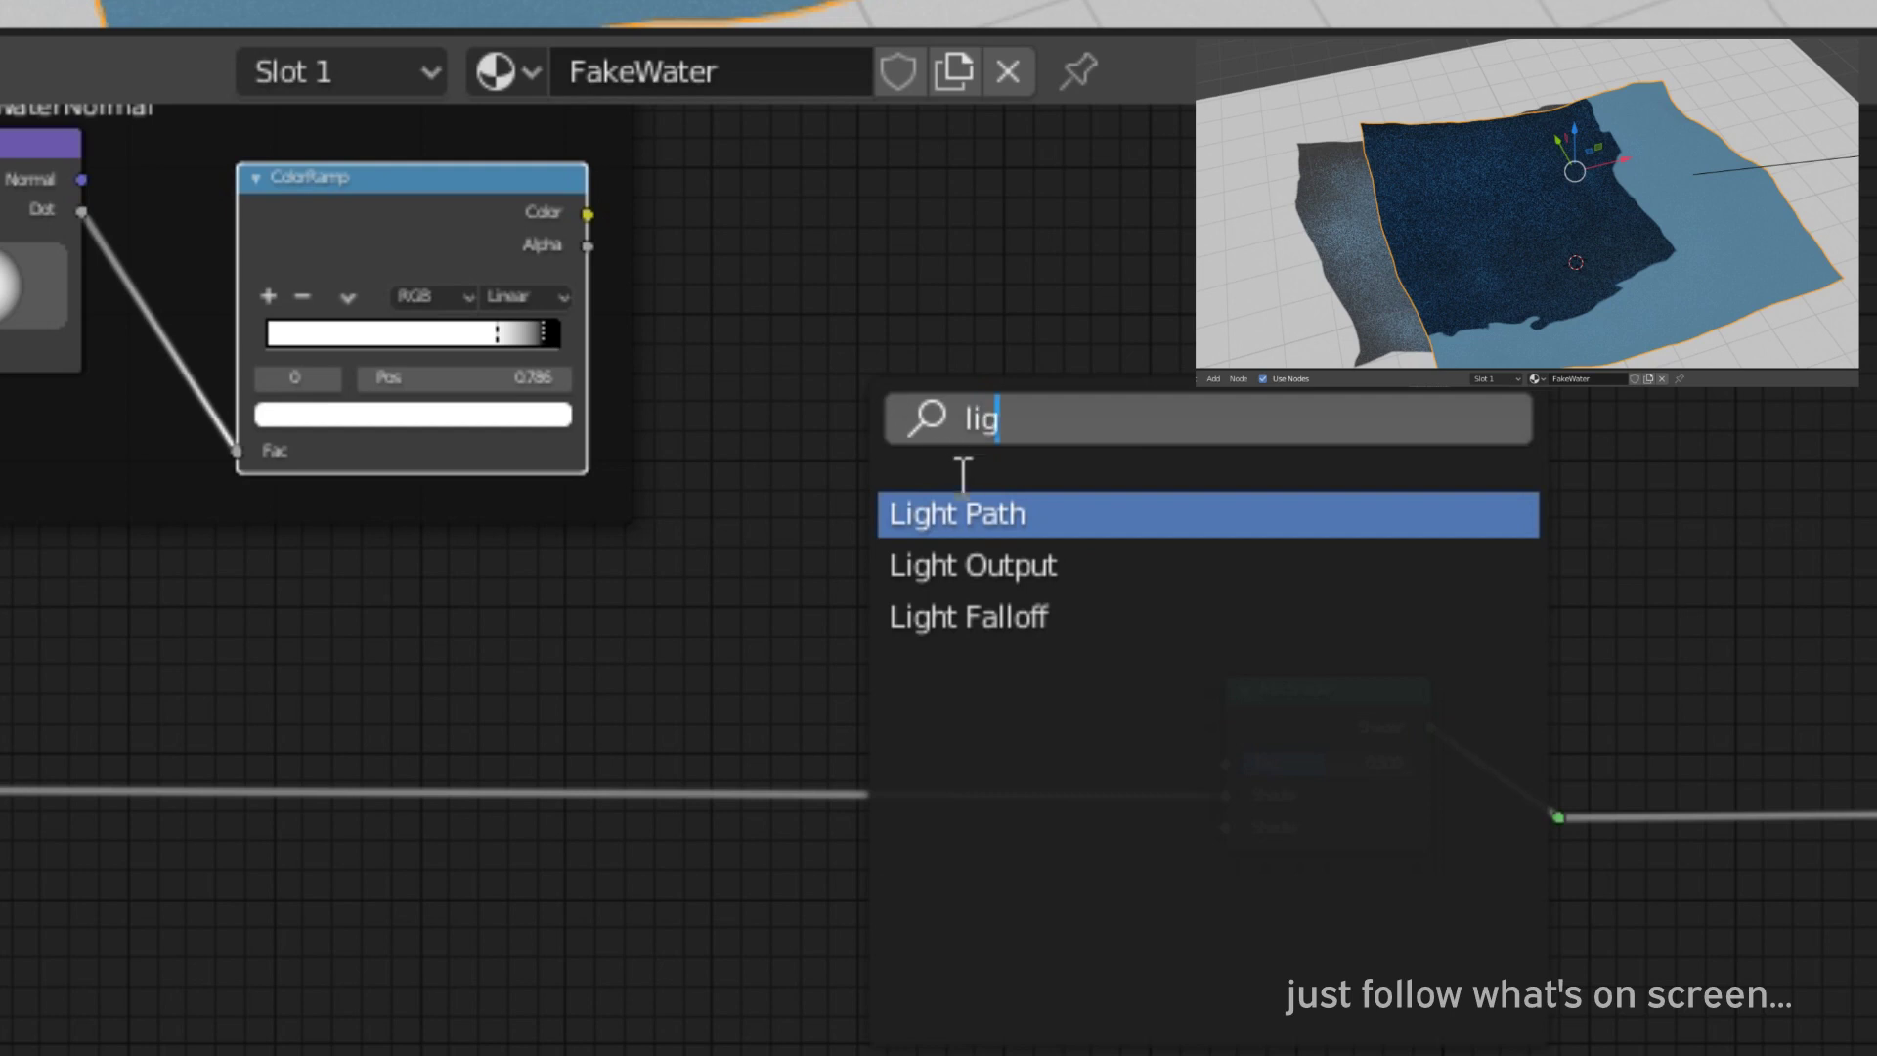
left_click(960, 499)
left_click(832, 168)
middle_click_drag(996, 329, 418, 315)
scroll(418, 315, "up", 3)
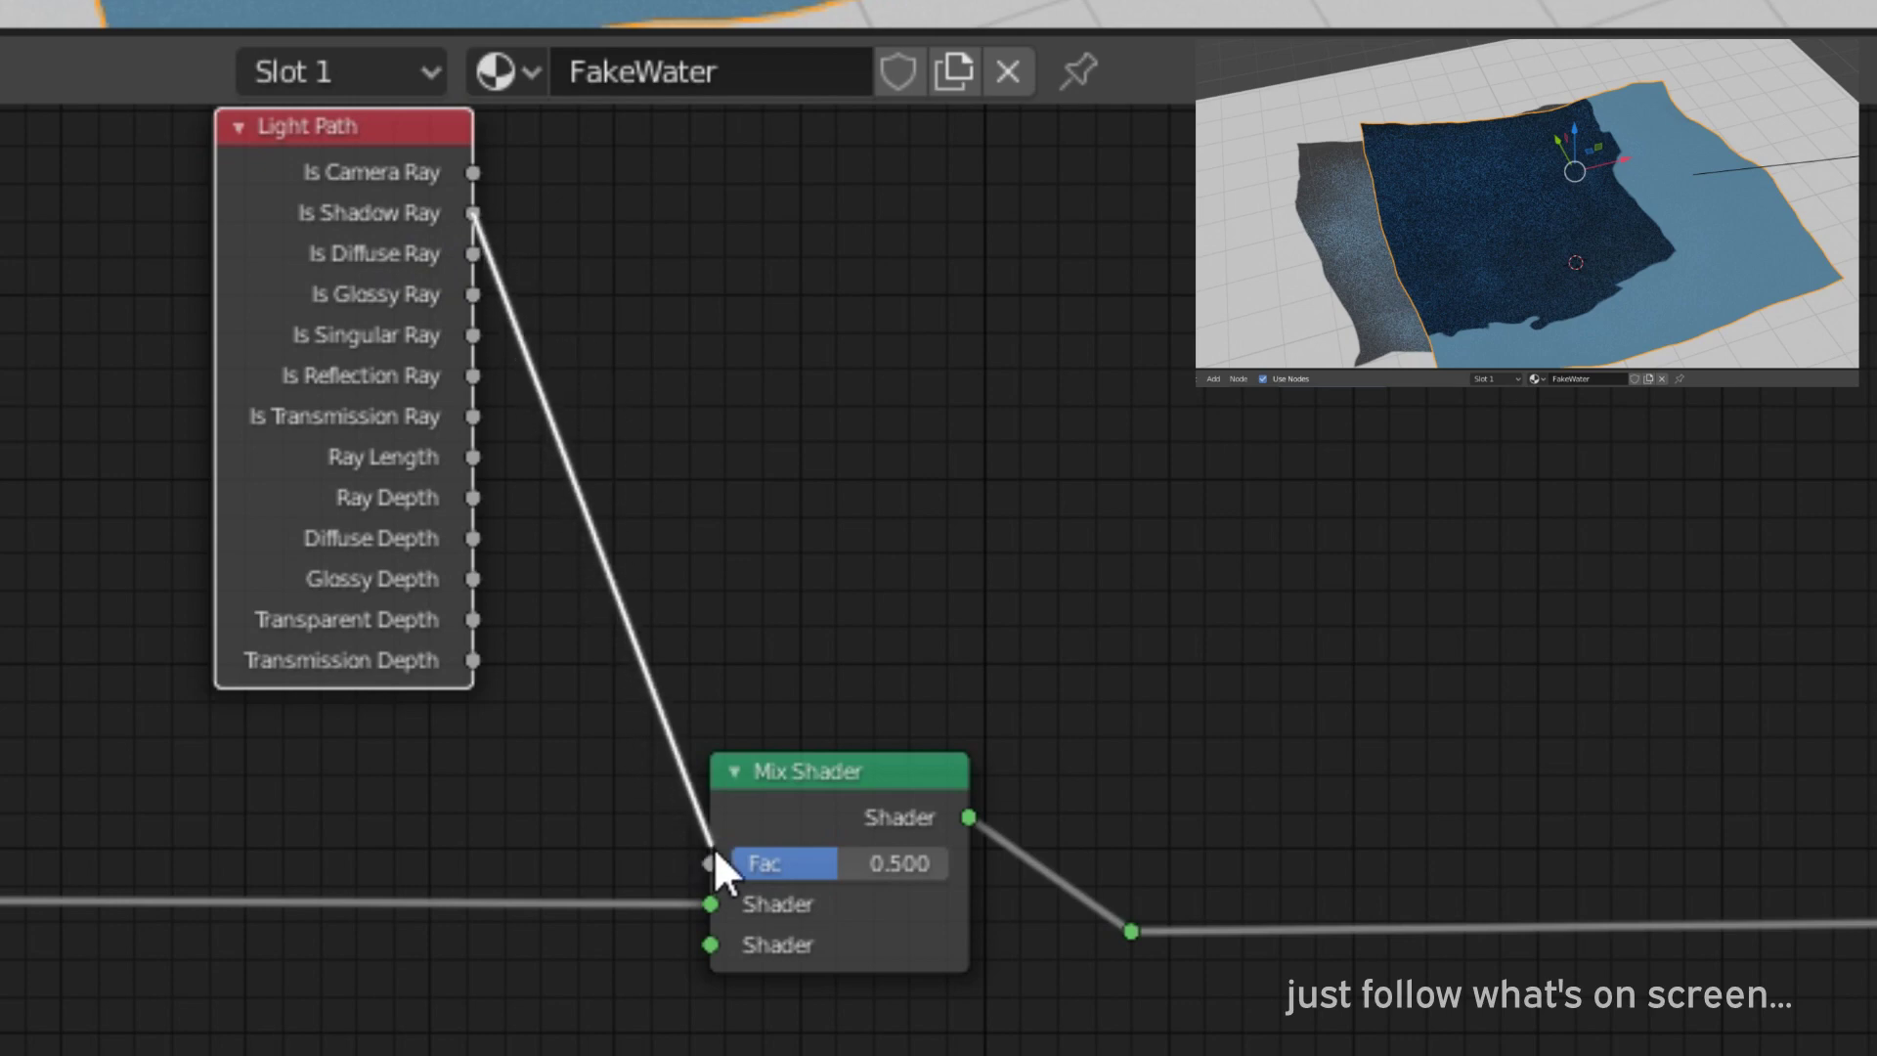
left_click_drag(714, 847, 719, 858)
Move the Light Path node beyond the WaterNormal frame's input side and reposition the Mix Shader and Material Output.
middle_click_drag(737, 763, 708, 671)
scroll(708, 670, "down", 6)
middle_click_drag(563, 501, 586, 631)
left_click_drag(480, 468, 219, 572)
key("c")
left_click_drag(1516, 596, 1281, 608)
key("s")
left_click_drag(1408, 612, 1093, 503)
scroll(1093, 503, "up", 2)
left_click_drag(1131, 427, 1331, 487)
left_click_drag(1116, 458, 965, 437)
Spread out the node layout by moving the Principled BSDF lower and repositioning the WaterNormal frame.
middle_click_drag(965, 433, 1291, 435)
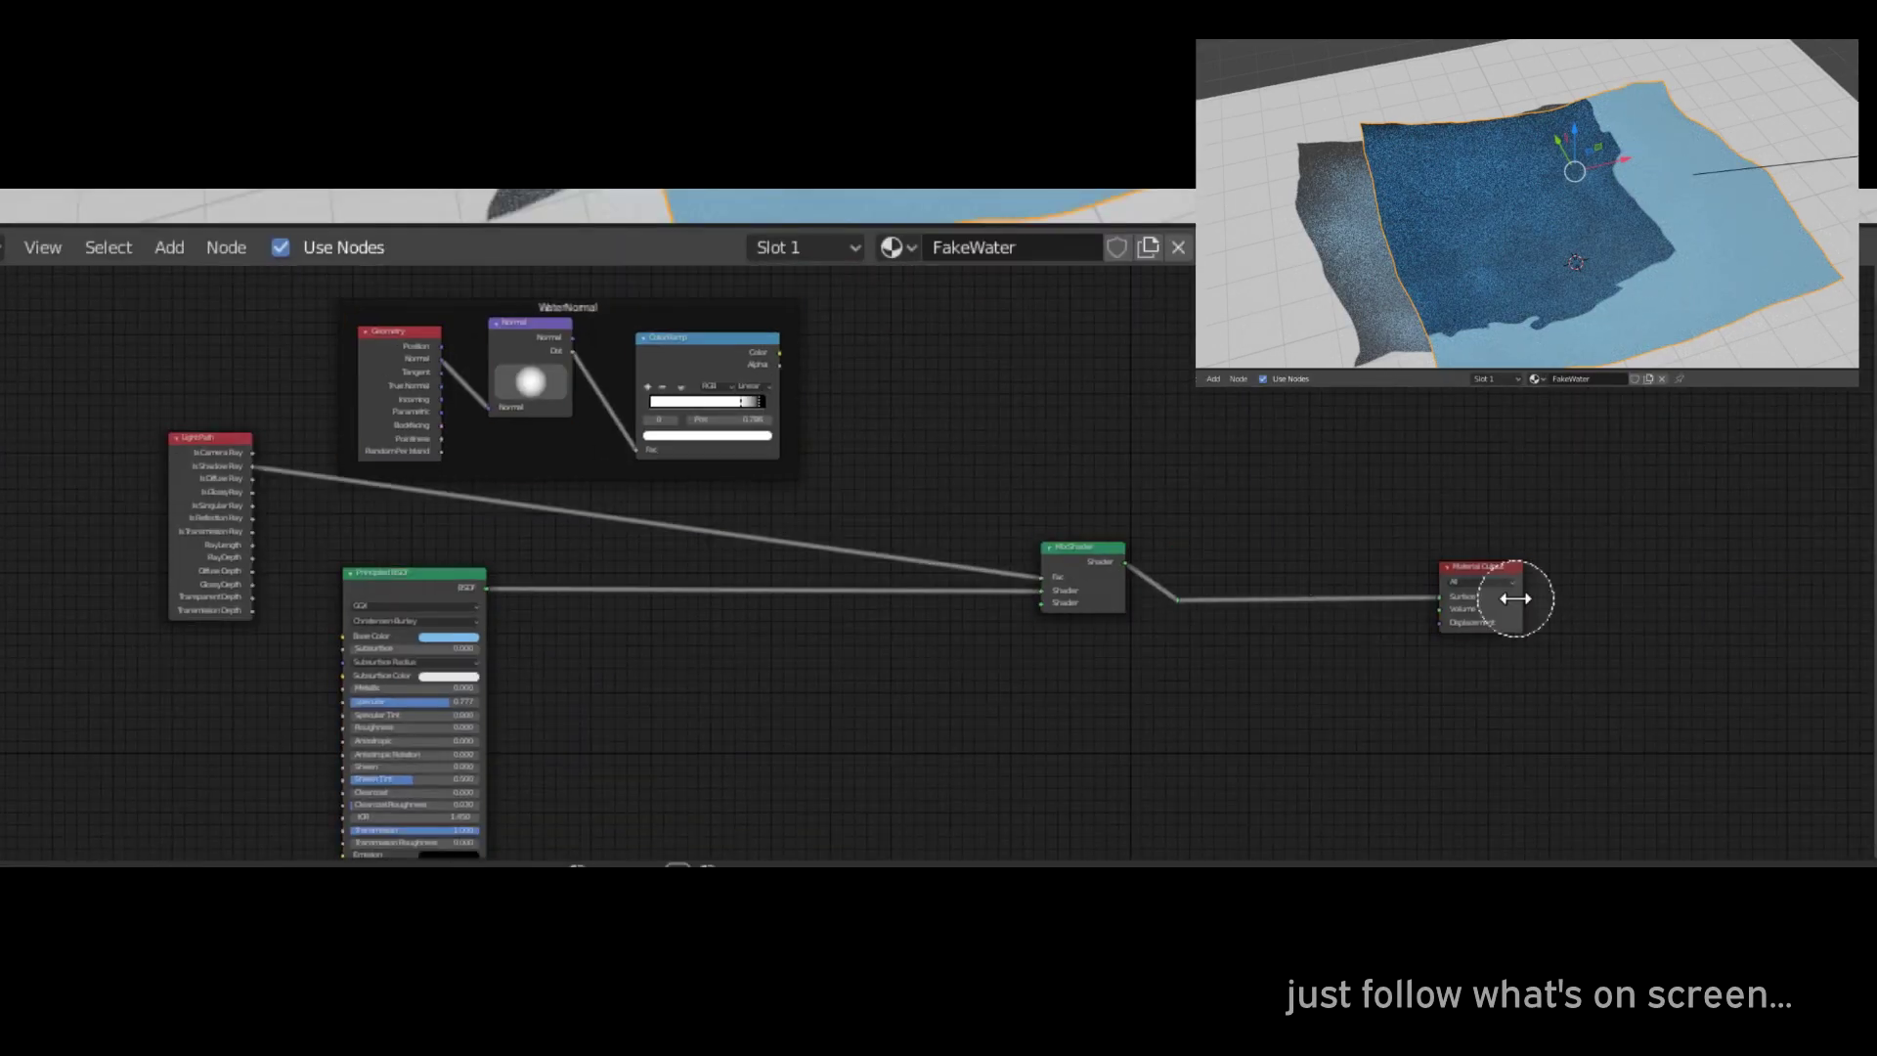
scroll(518, 592, "up", 2)
left_click_drag(518, 592, 176, 776)
middle_click_drag(1390, 474, 1132, 683)
left_click_drag(767, 565, 499, 497)
scroll(635, 538, "up", 2)
Add a Transparent BSDF node and connect it to the Mix Shader's second Shader input.
middle_click_drag(499, 497, 421, 545)
scroll(636, 543, "down", 1)
middle_click_drag(1124, 200, 1369, 191)
middle_click_drag(1031, 635, 1060, 537)
key("shift+a")
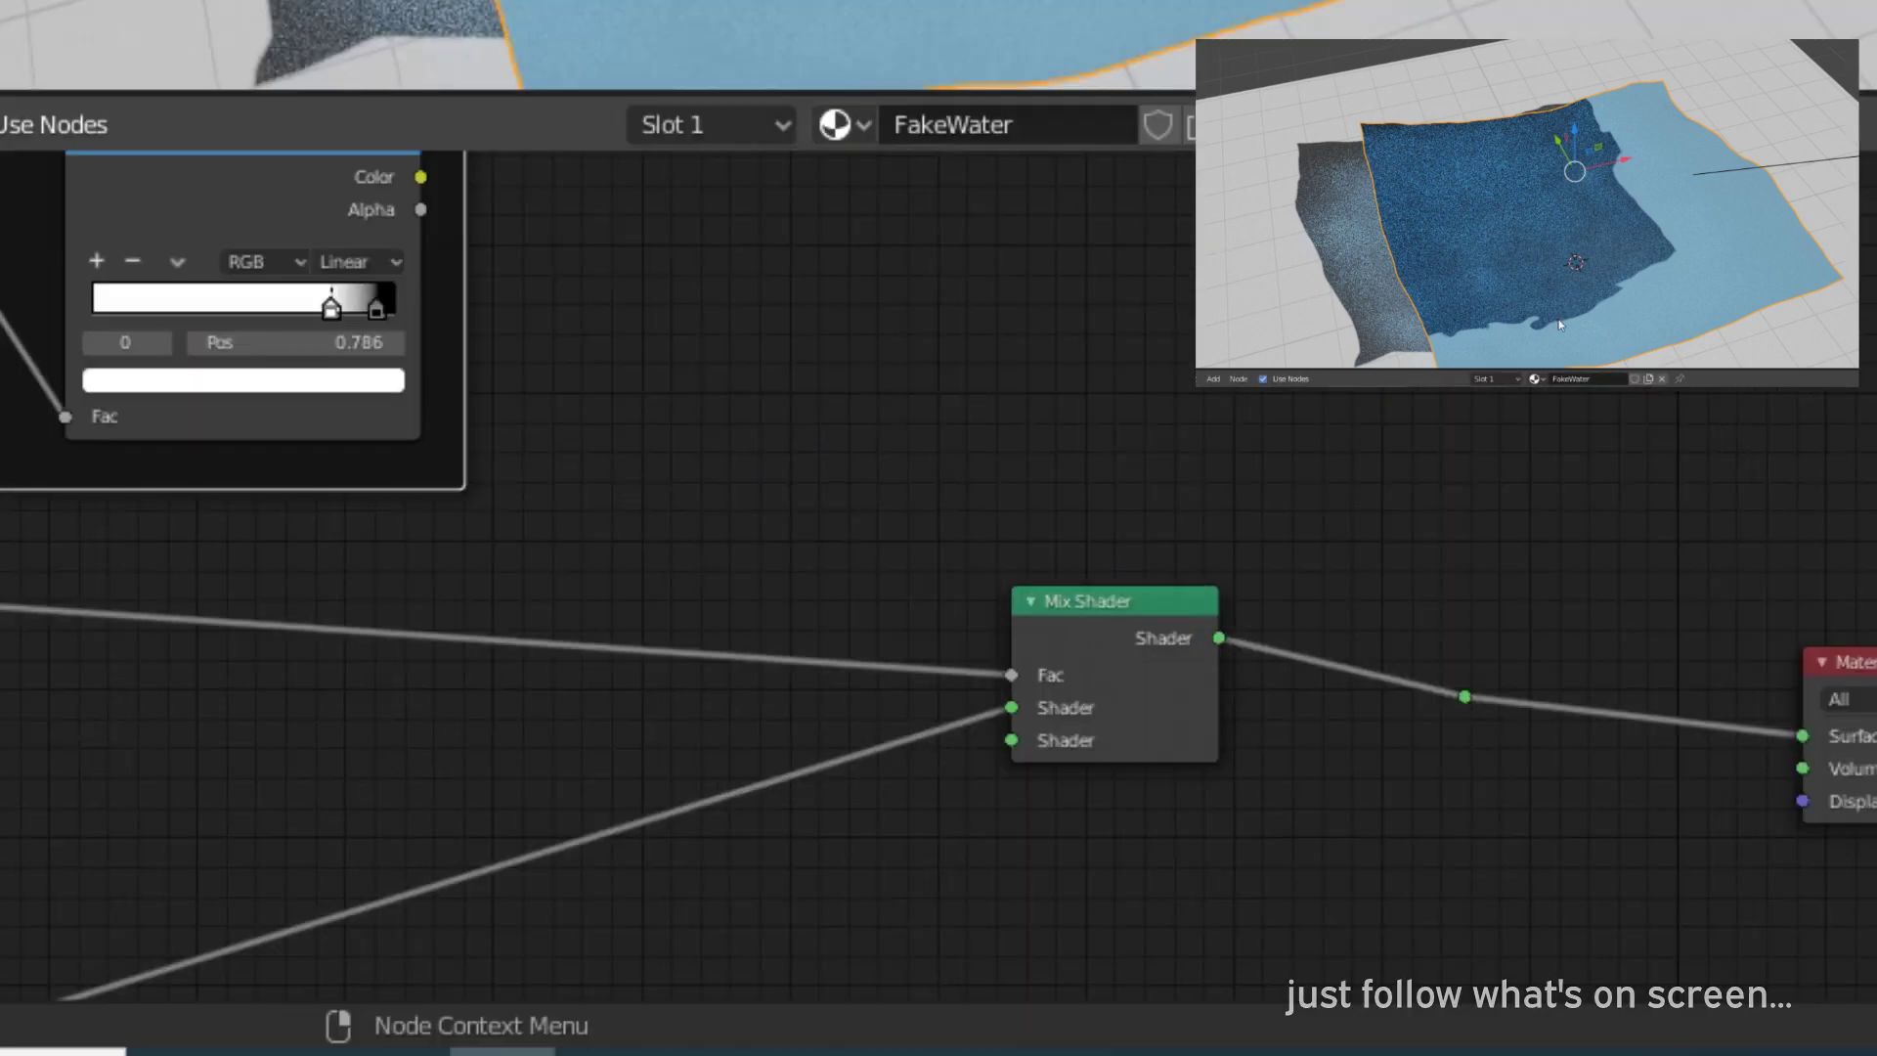
left_click(1023, 537)
type("tr")
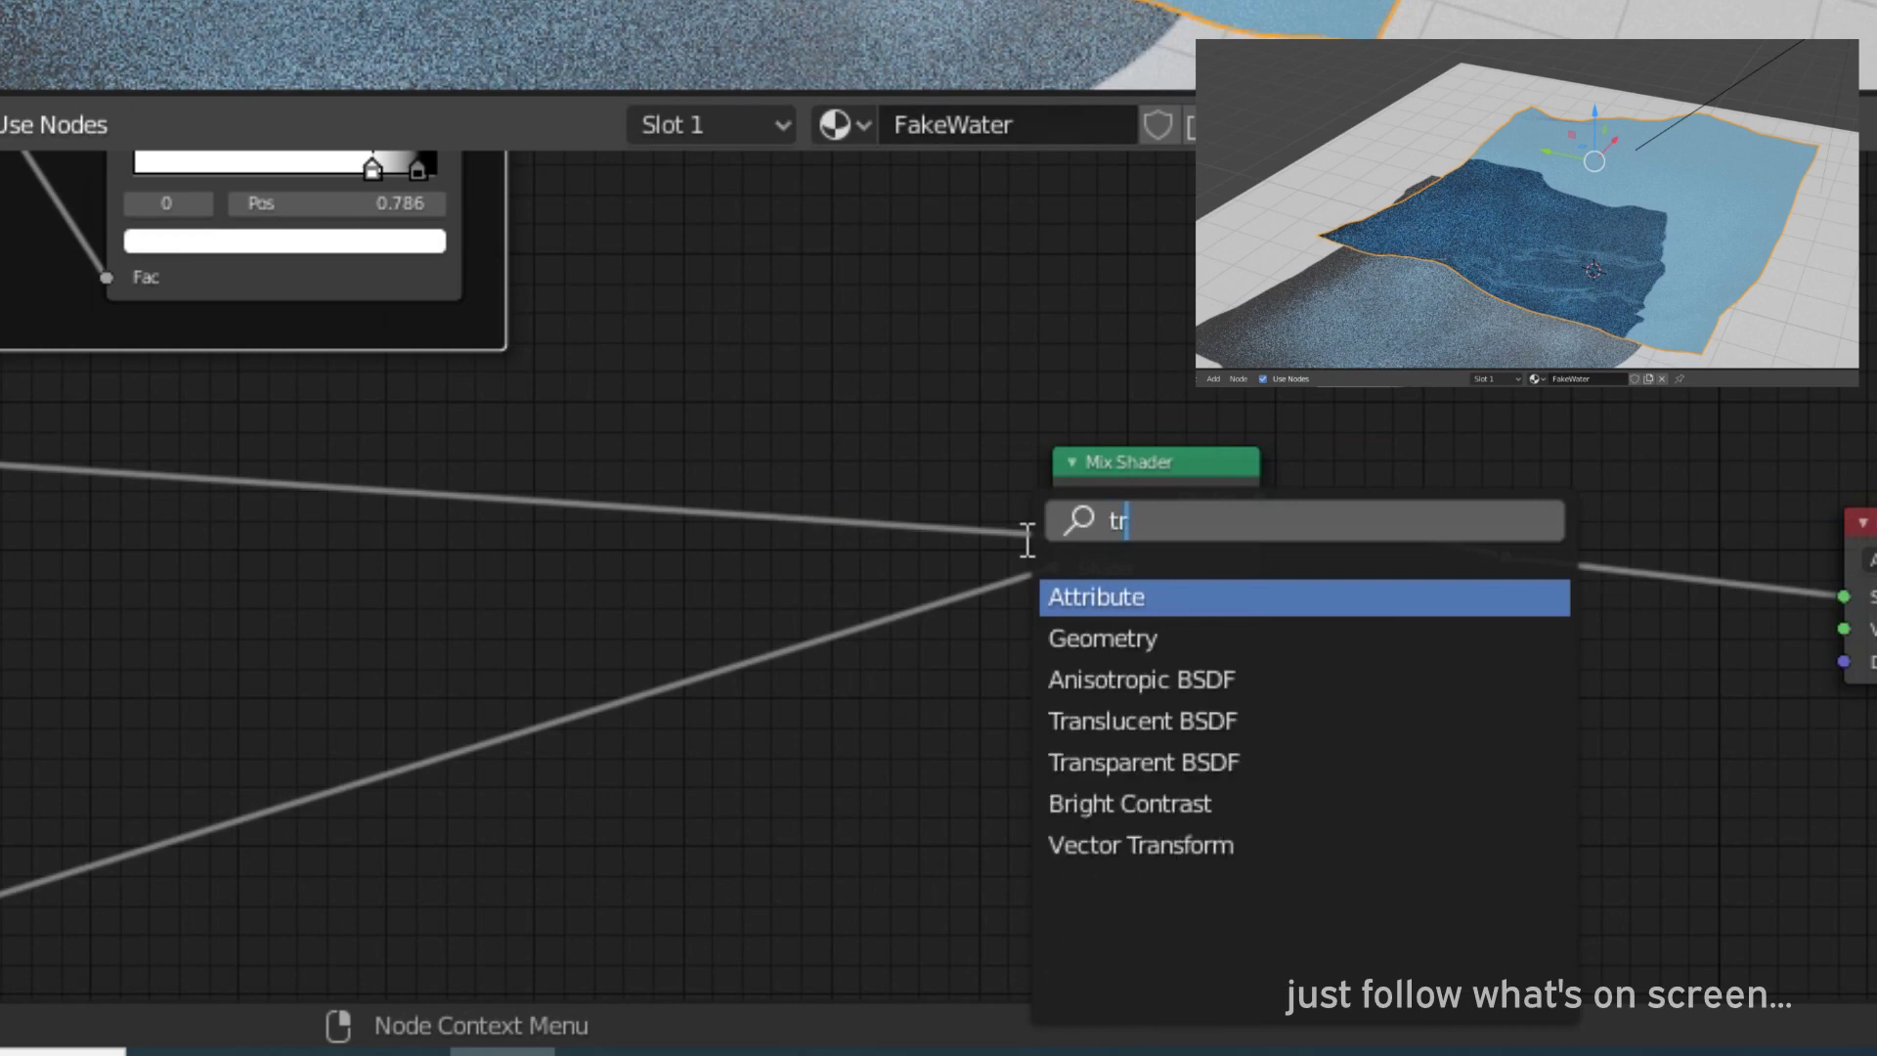
type("an")
key("Return")
left_click(604, 733)
scroll(871, 779, "up", 1)
left_click_drag(873, 787, 1080, 598)
scroll(1546, 191, "up", 3)
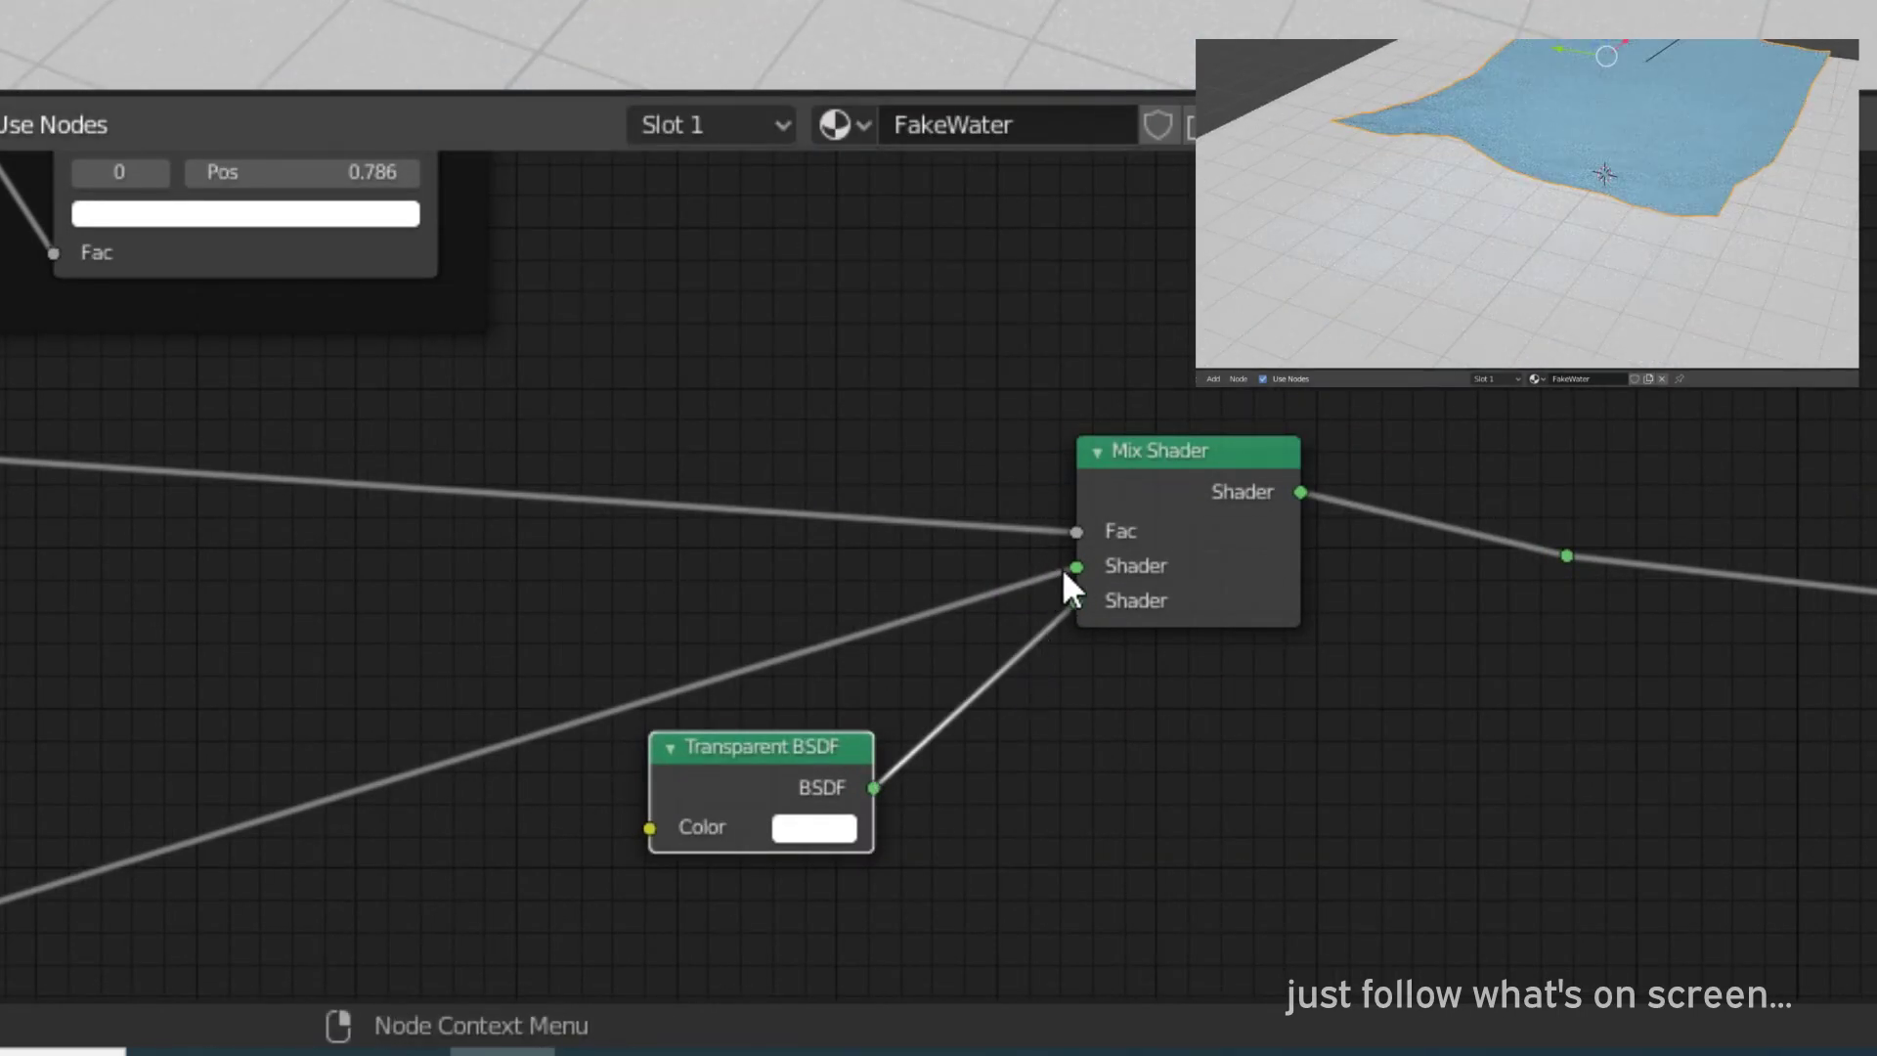
scroll(182, 525, "up", 4, "ctrl")
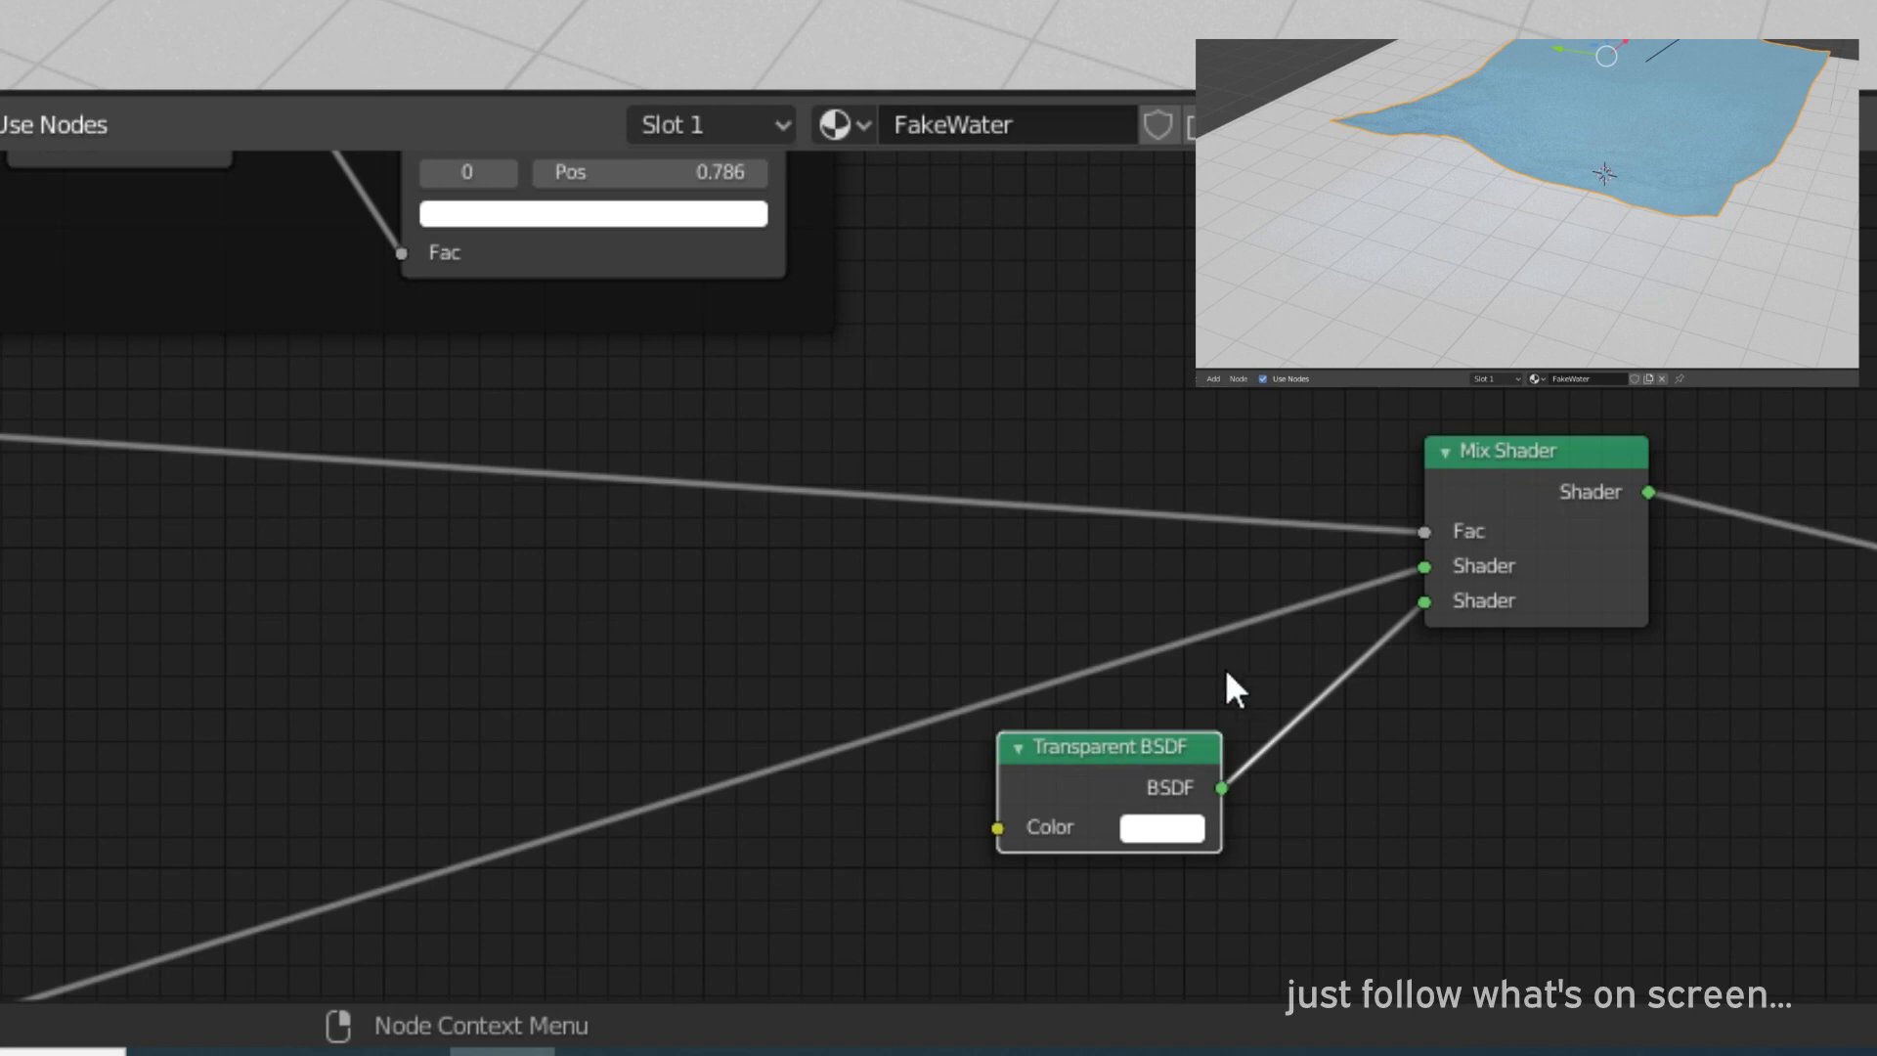
Insert a MixRGB node set to Multiply with Fac 1.000 on the Mix Shader's Fac link, with the ColorRamp feeding Color2.
scroll(1300, 637, "down", 4)
middle_click_drag(1206, 644, 777, 715)
key("shift+a")
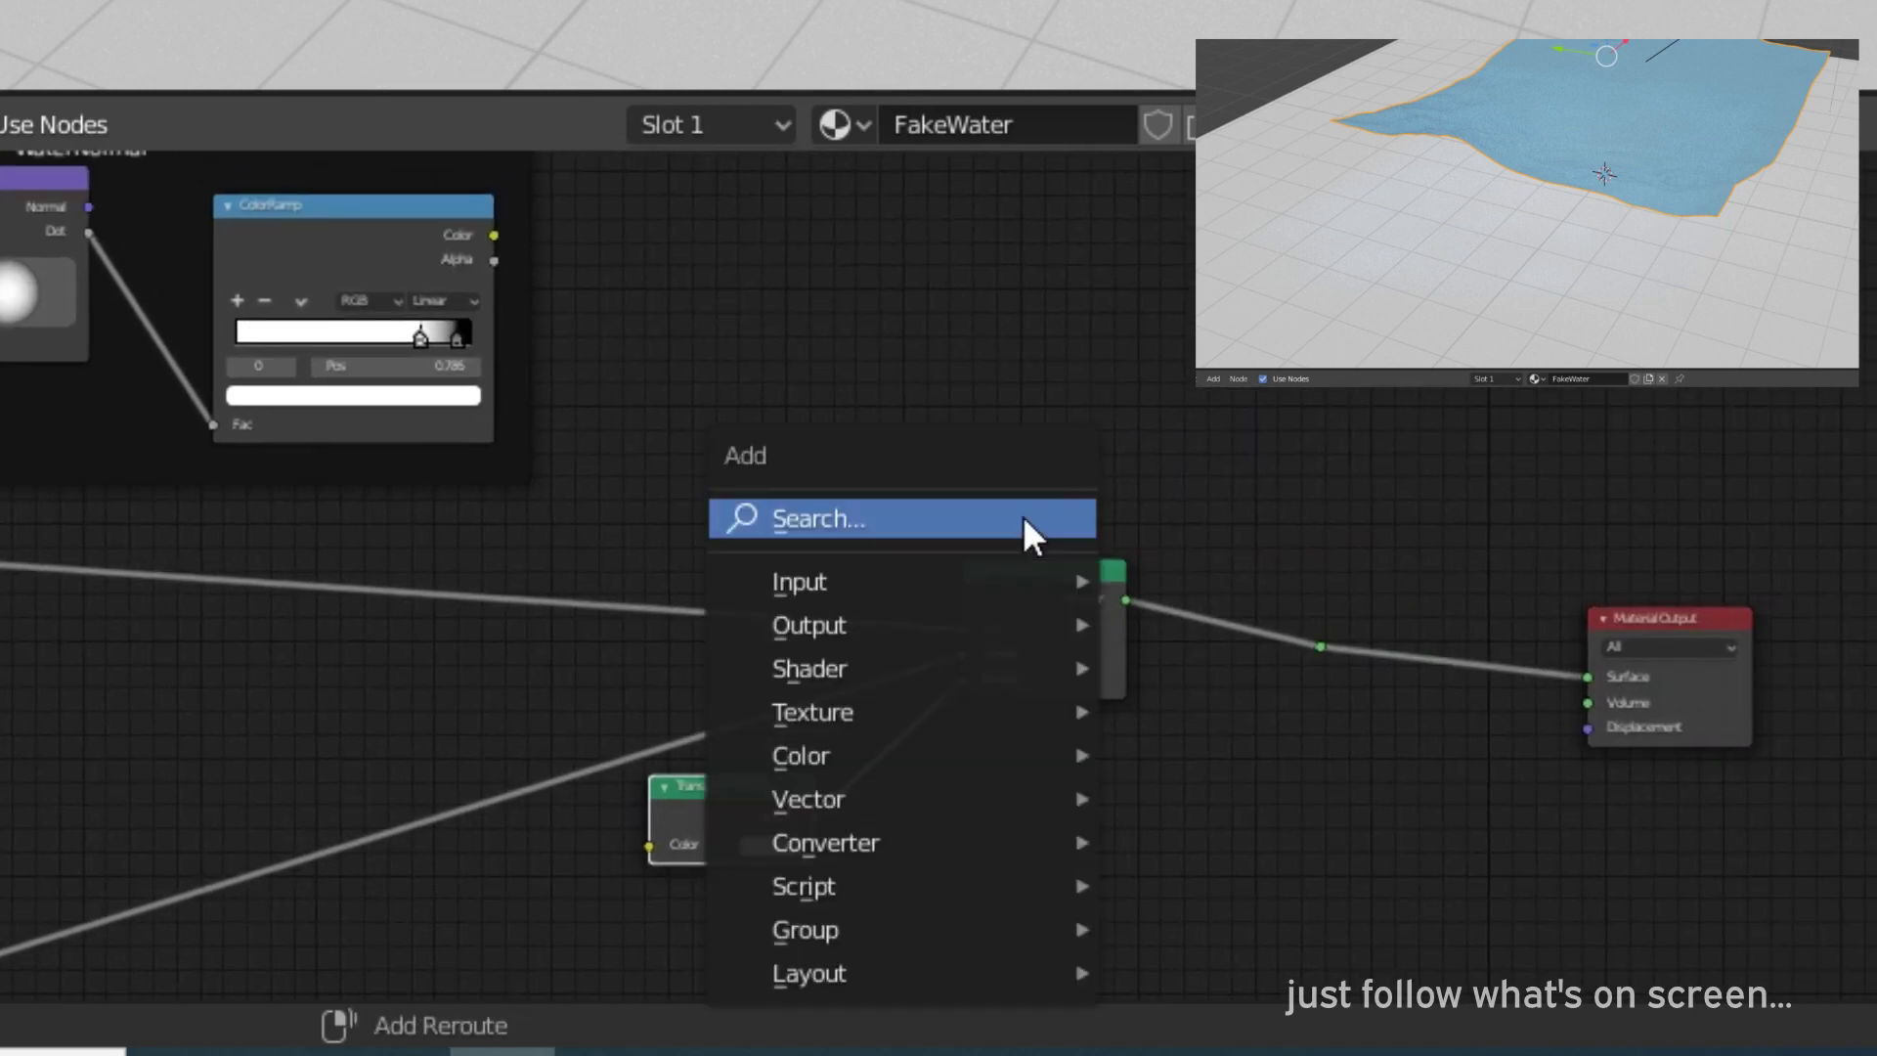
key("shift+a")
type("mix")
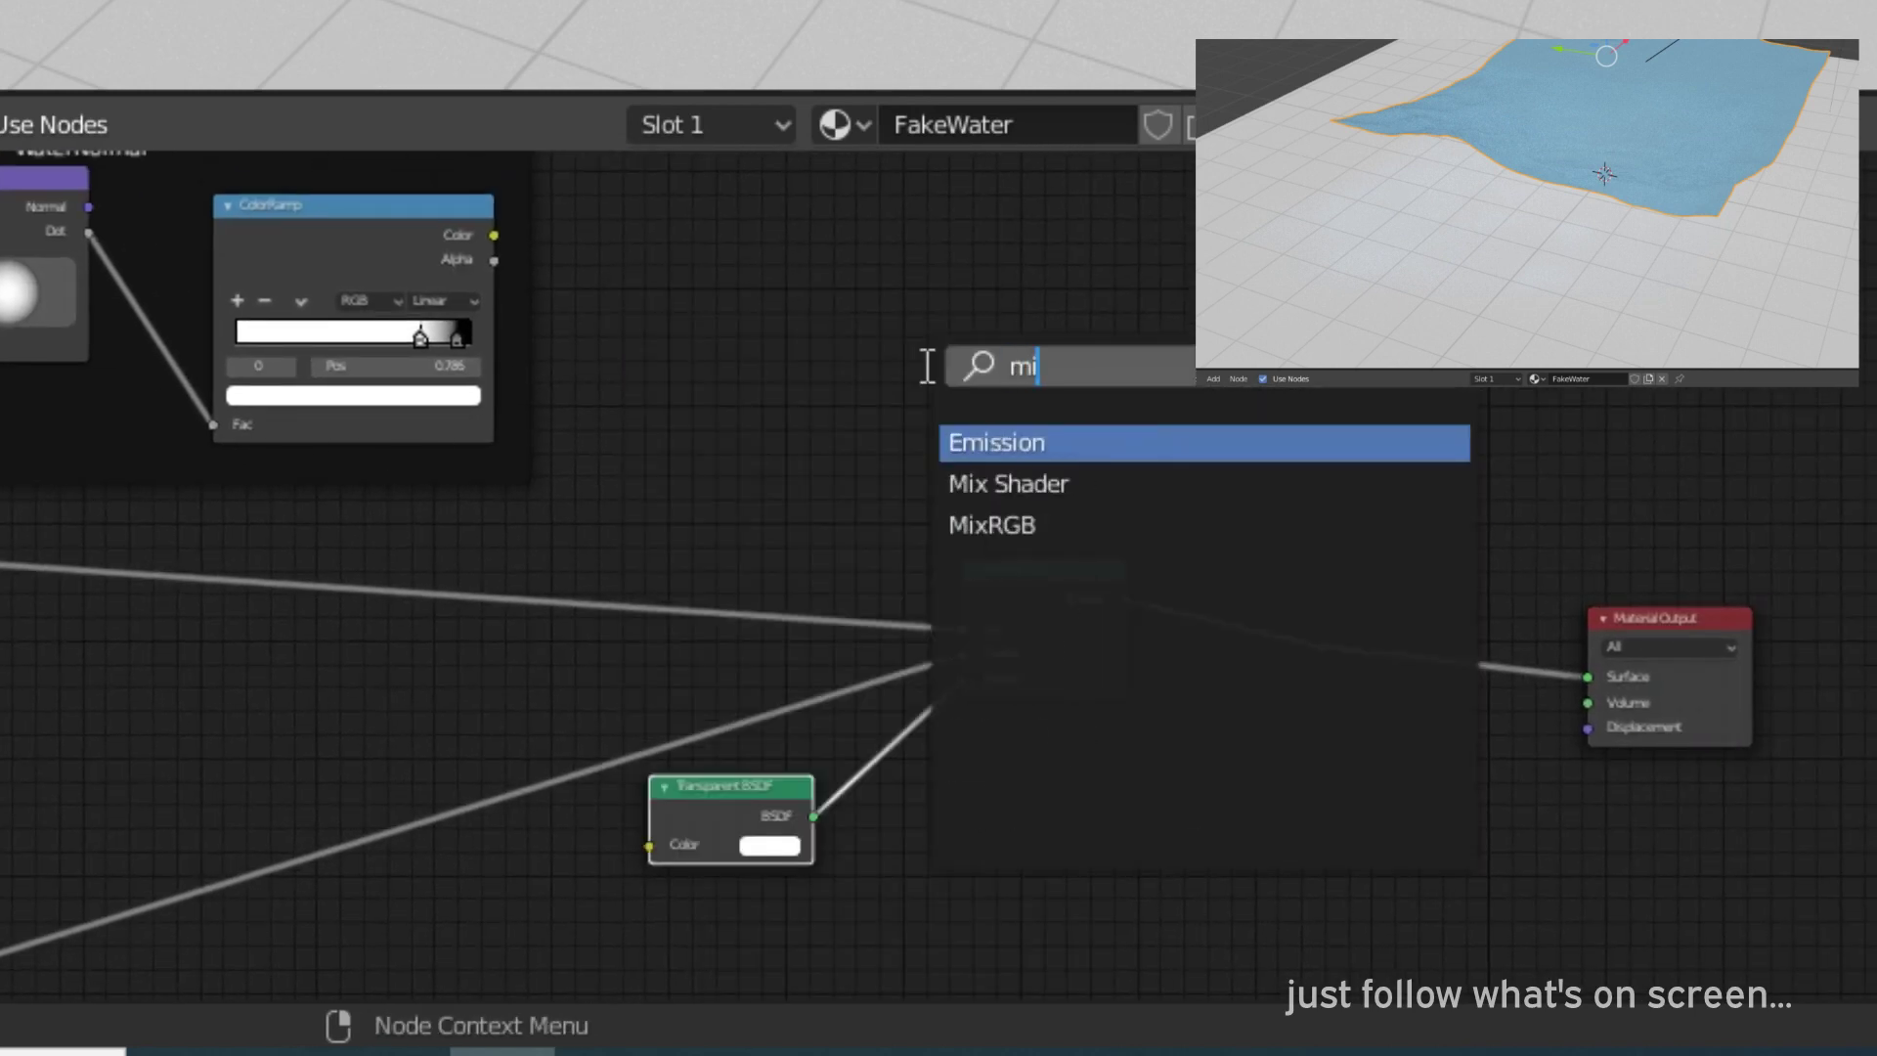
left_click(1061, 483)
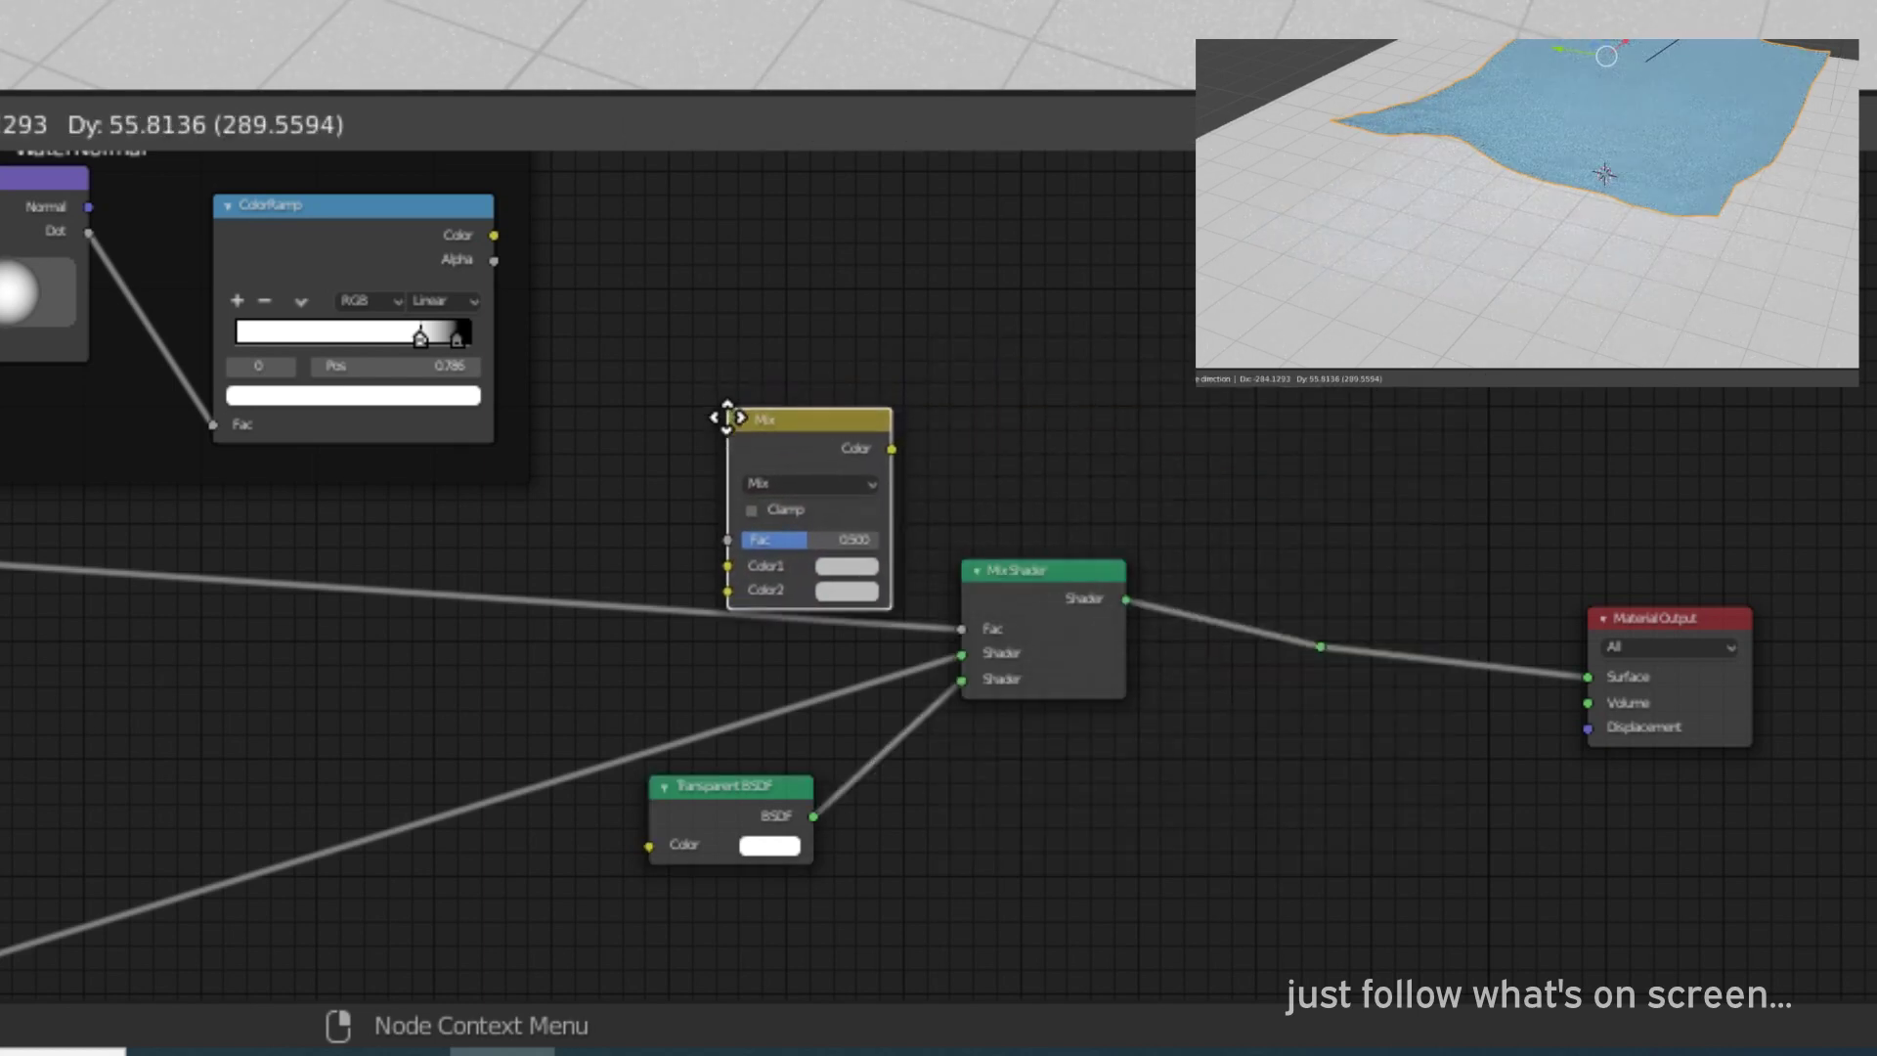
left_click(706, 437)
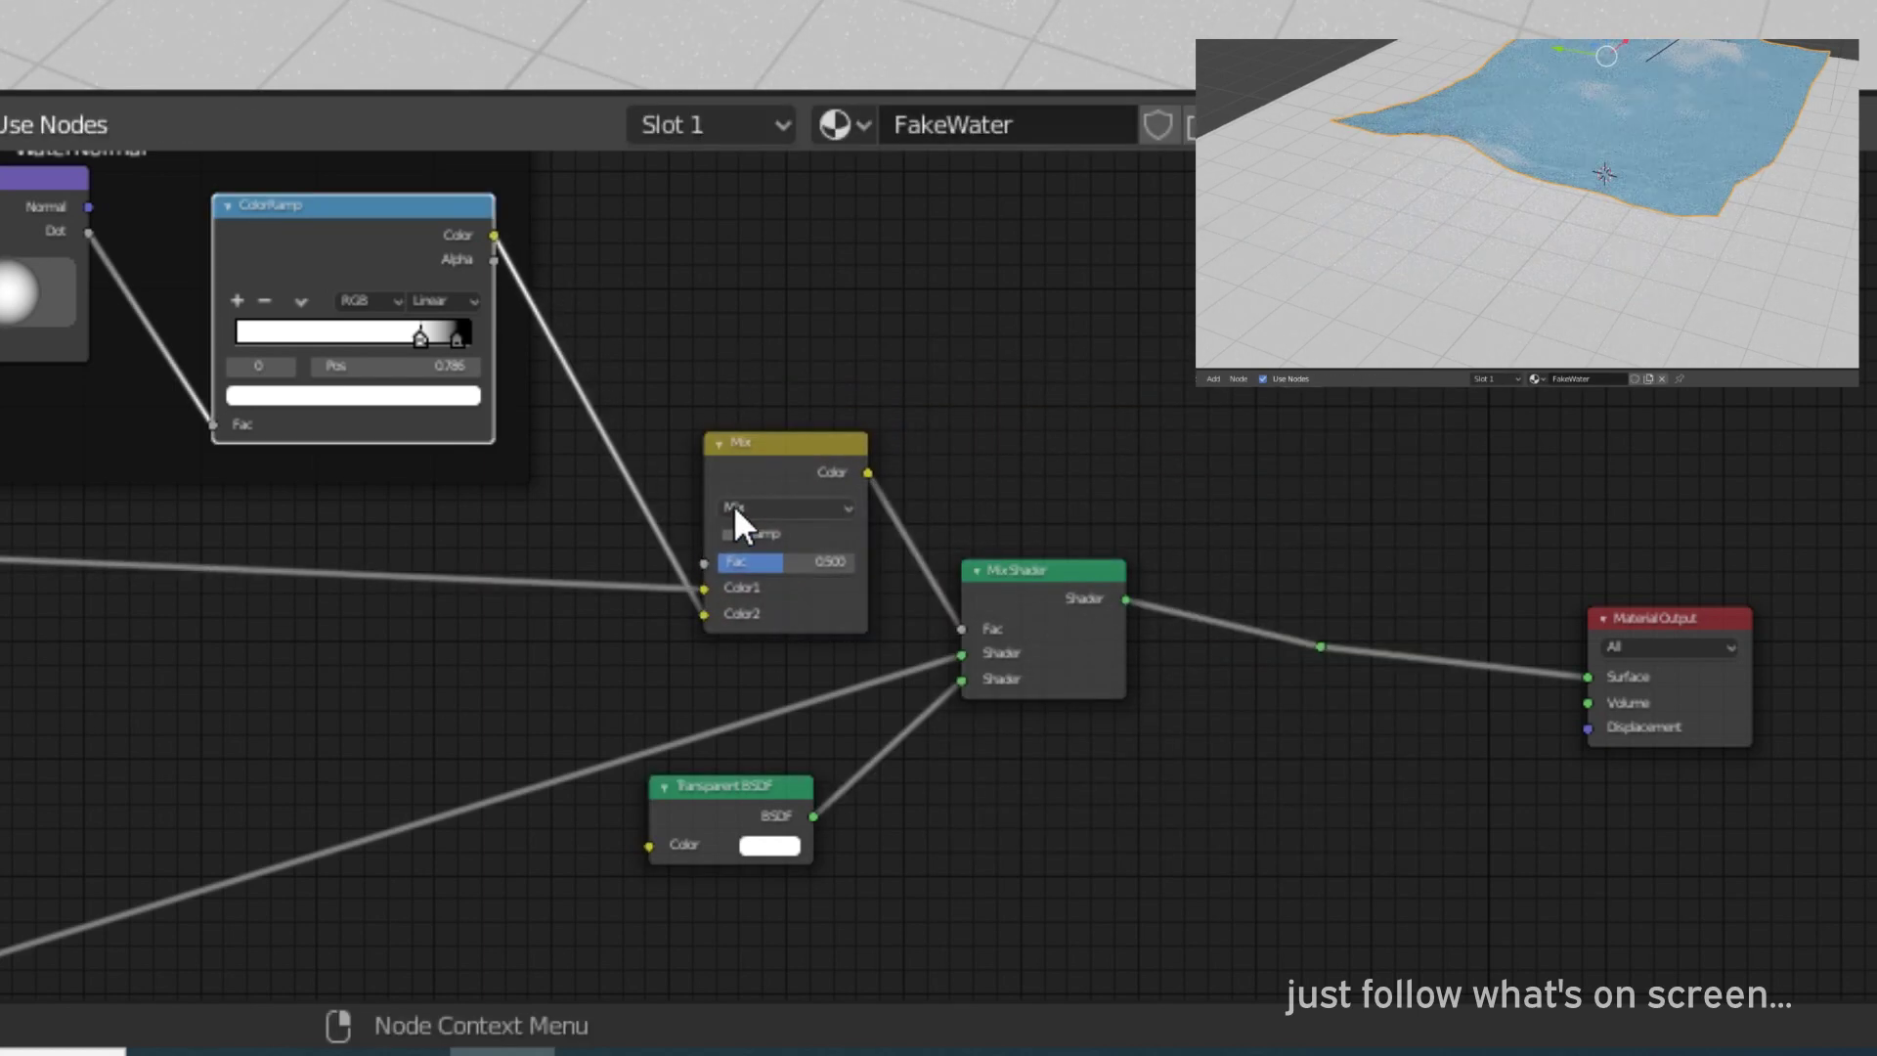
left_click(759, 418)
left_click_drag(760, 569, 855, 569)
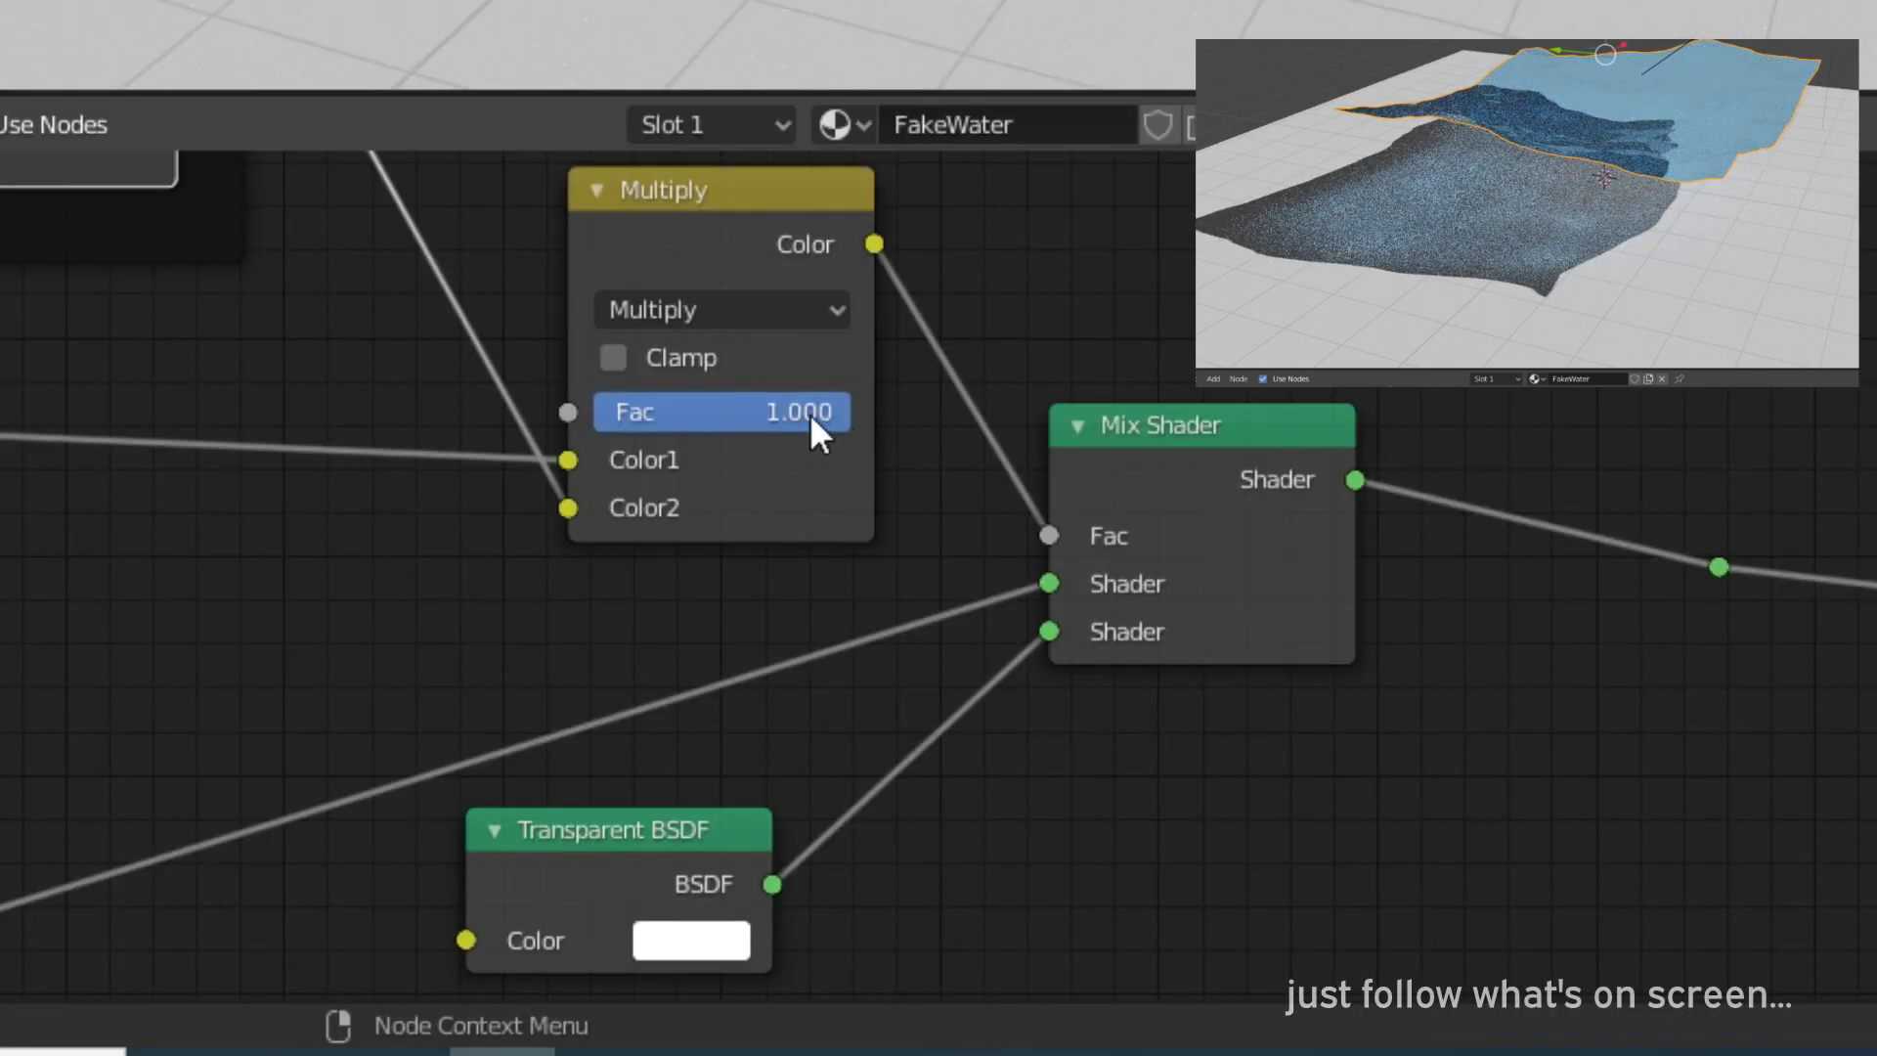
Spread the ColorRamp from black at 0 to white at 1.000 and turn the Normal node's sphere until it is fully dark.
middle_click_drag(507, 287, 1022, 687)
left_click_drag(217, 403, 637, 410)
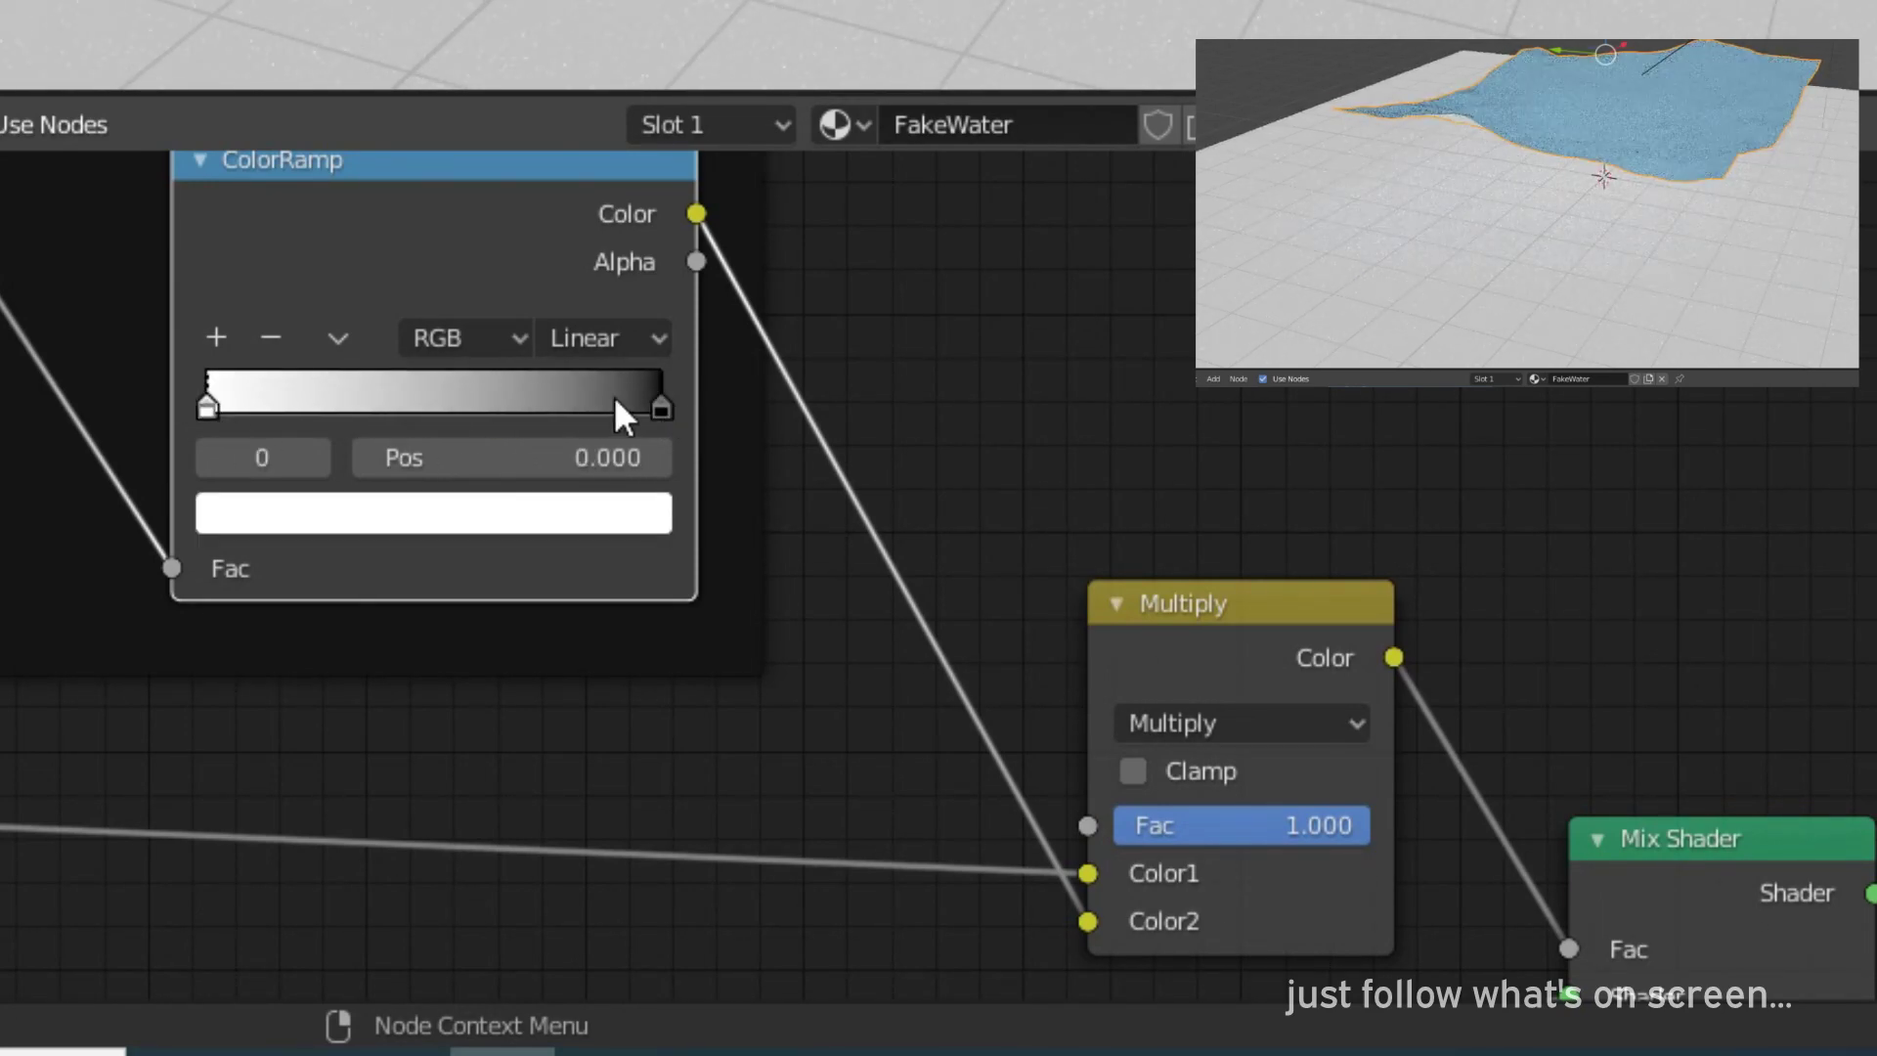
left_click_drag(255, 403, 442, 403)
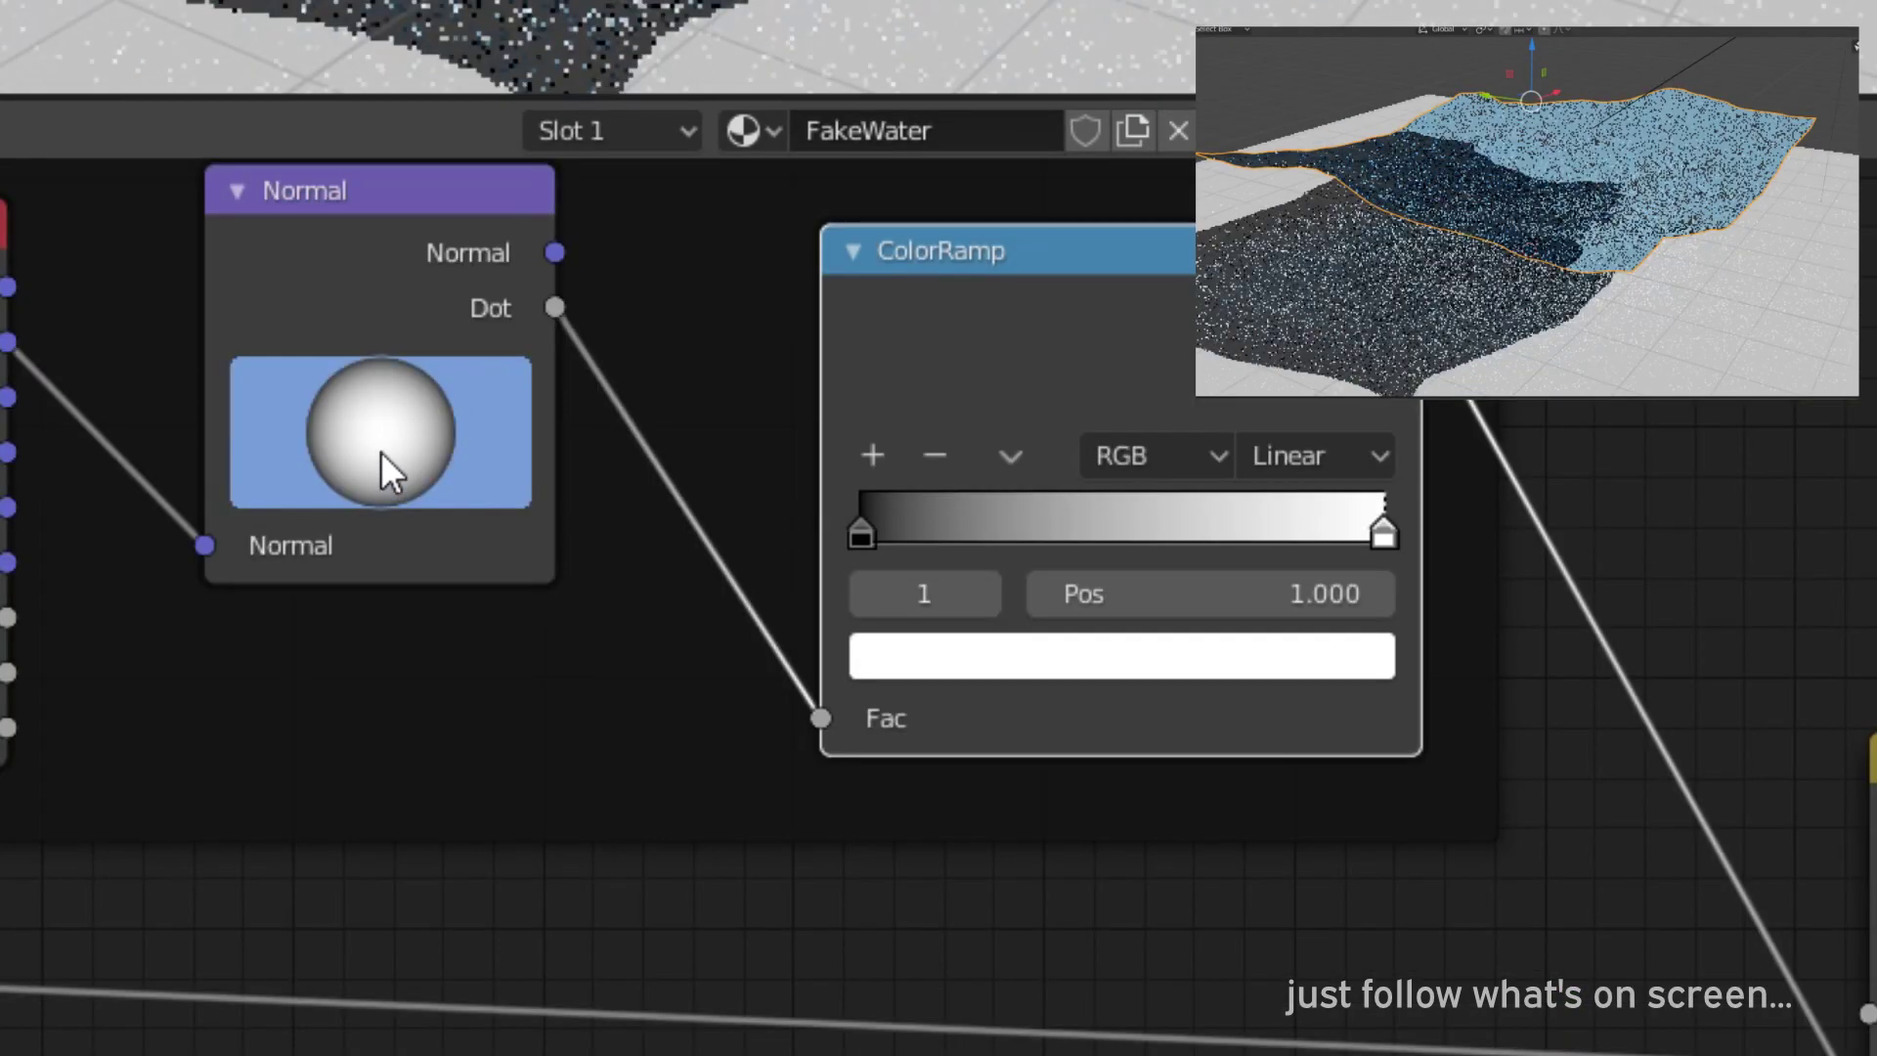
left_click_drag(385, 398, 401, 305)
left_click_drag(380, 127, 385, 2)
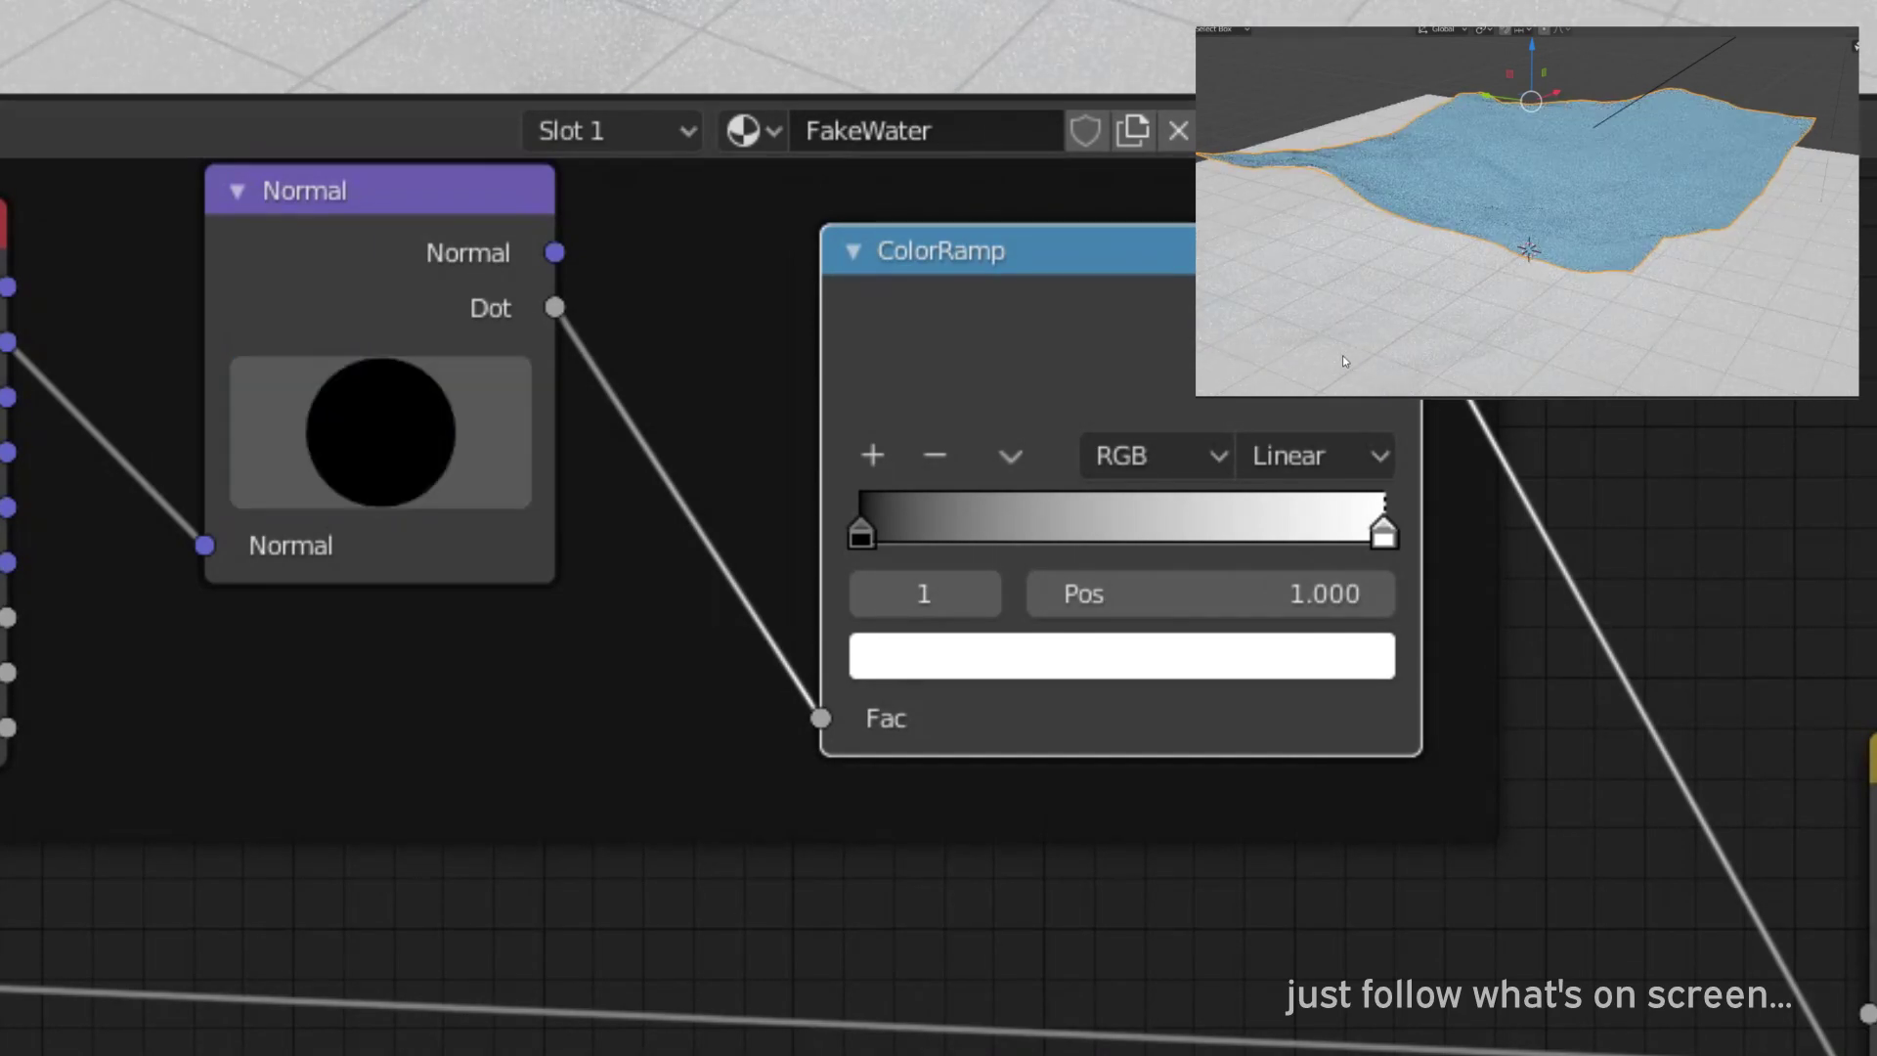
Narrow the ColorRamp transition by moving the black stop toward the high end and the white stop slightly lower.
mouse_move(864, 513)
left_mouse_down()
mouse_move(1320, 514)
mouse_move(1252, 457)
left_mouse_up()
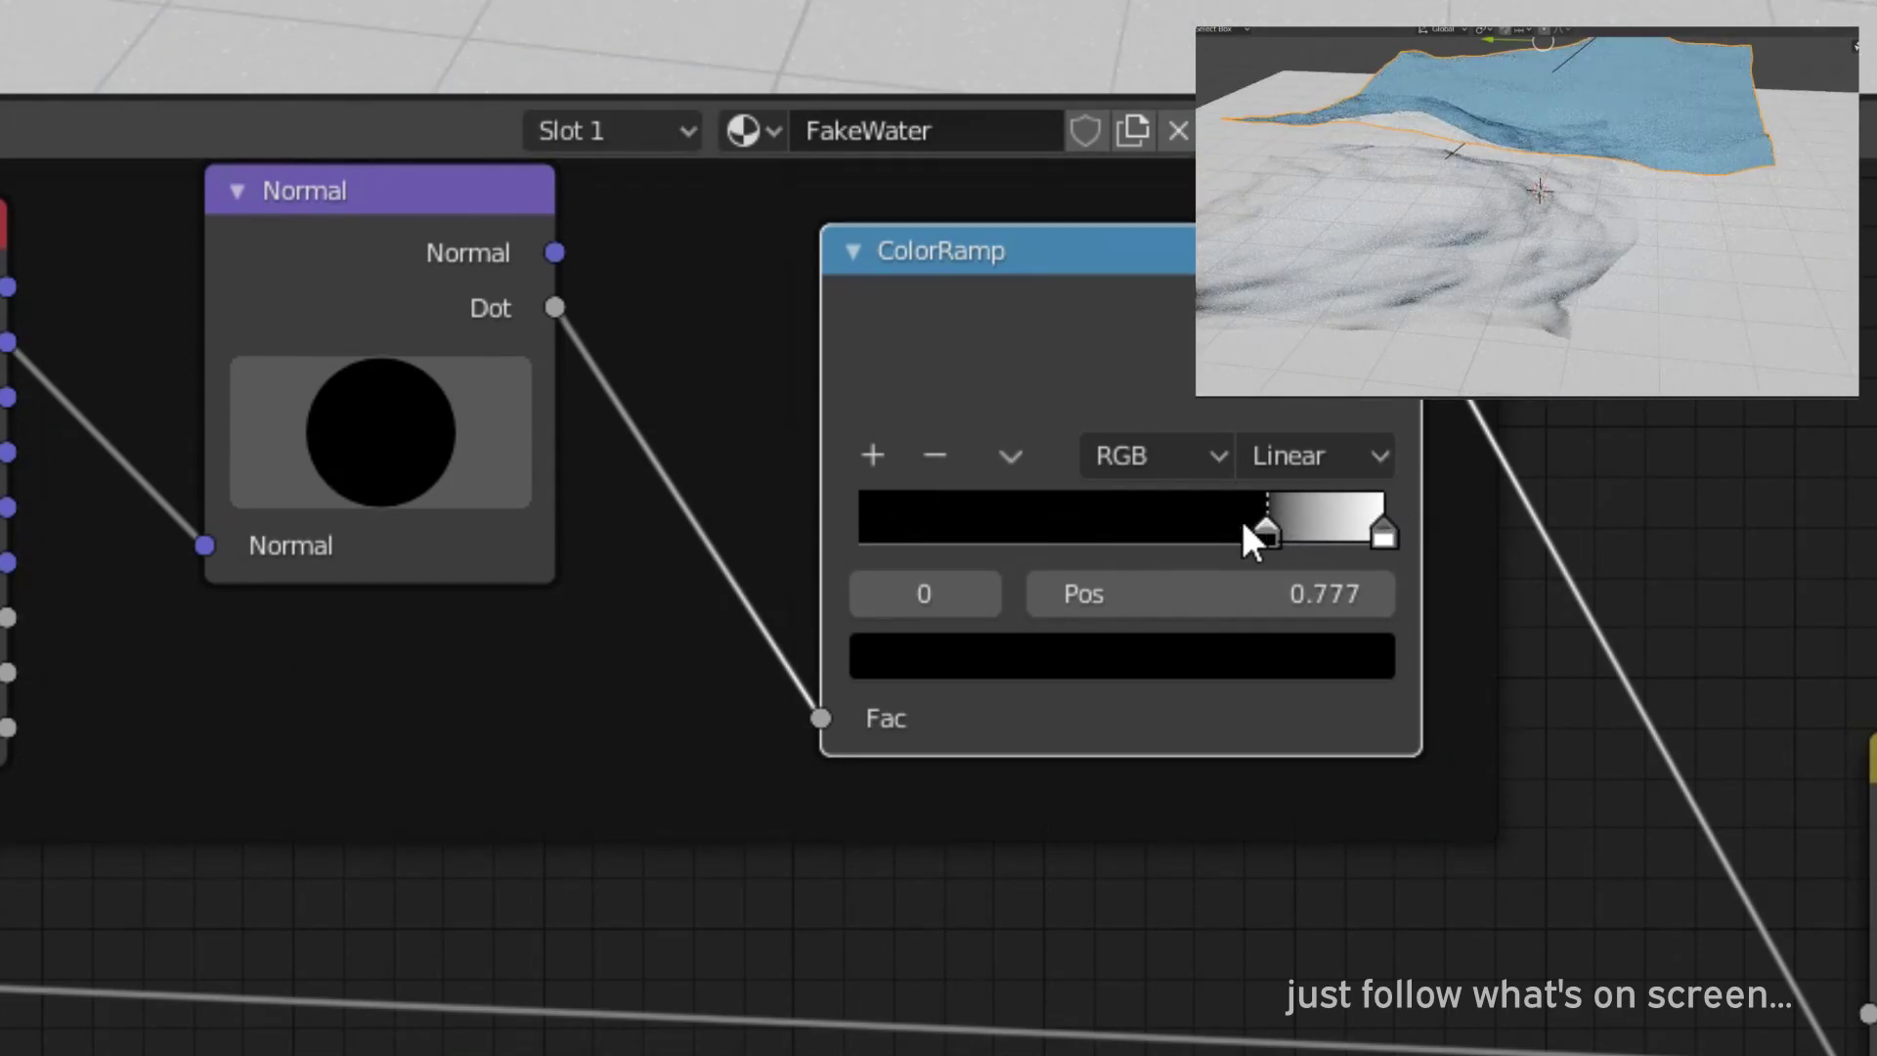
mouse_move(1334, 526)
left_mouse_down()
mouse_move(1258, 501)
mouse_move(1387, 507)
left_mouse_up()
left_click_drag(1273, 528, 1211, 502)
left_click_drag(1383, 528, 1329, 502)
mouse_move(1217, 526)
left_mouse_down()
mouse_move(1116, 513)
mouse_move(1236, 528)
mouse_move(1081, 524)
mouse_move(1126, 525)
left_mouse_up()
mouse_move(1337, 532)
left_mouse_down()
mouse_move(1223, 521)
mouse_move(1316, 522)
left_mouse_up()
left_click_drag(1136, 526, 1320, 521)
left_click_drag(1210, 526, 1268, 526)
Set the Transparent BSDF color to a bright light blue with hue 0.558, saturation 0.450 and value 3.000.
scroll(978, 49, "down", 2)
scroll(666, 603, "down", 3)
middle_click_drag(1809, 663, 852, 315)
scroll(852, 315, "down", 5)
middle_click_drag(1075, 611, 1109, 554)
scroll(964, 754, "up", 4)
middle_click_drag(909, 747, 876, 636)
scroll(876, 636, "up", 3)
left_click(720, 690)
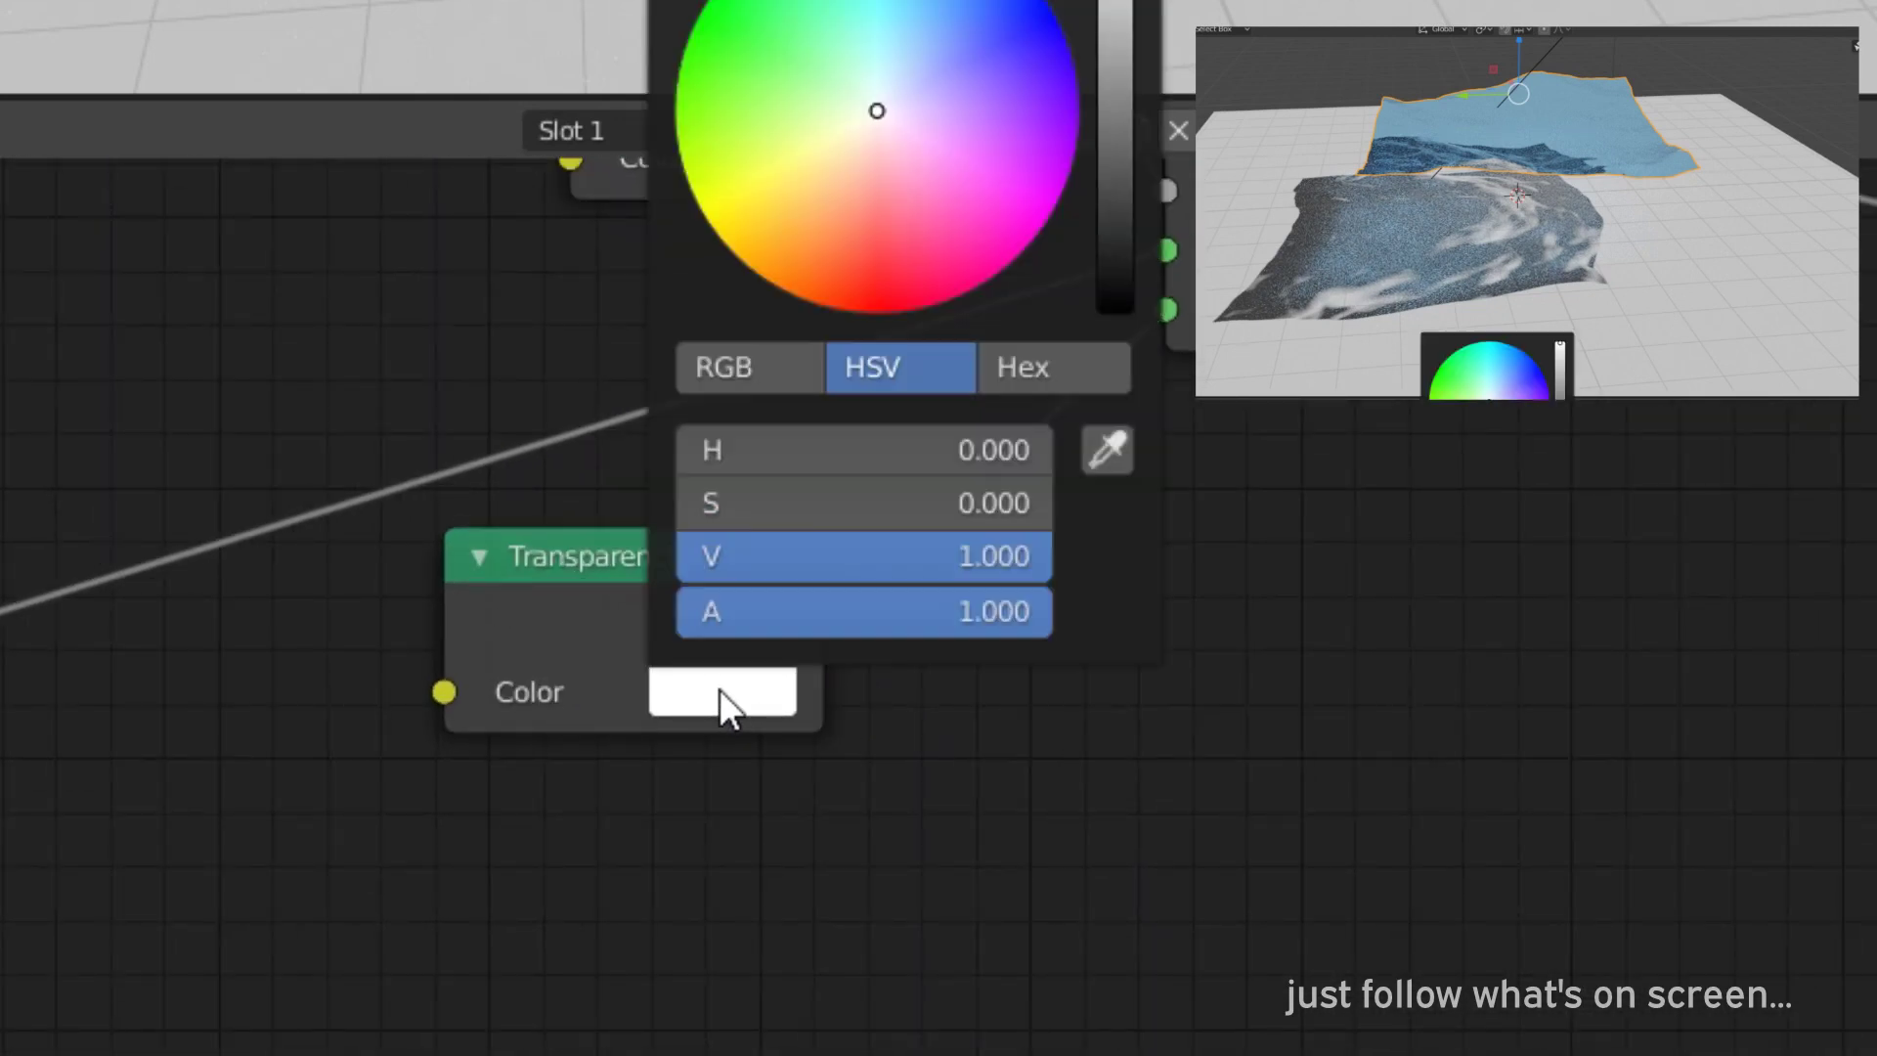
left_click(773, 564)
type("3")
key("Return")
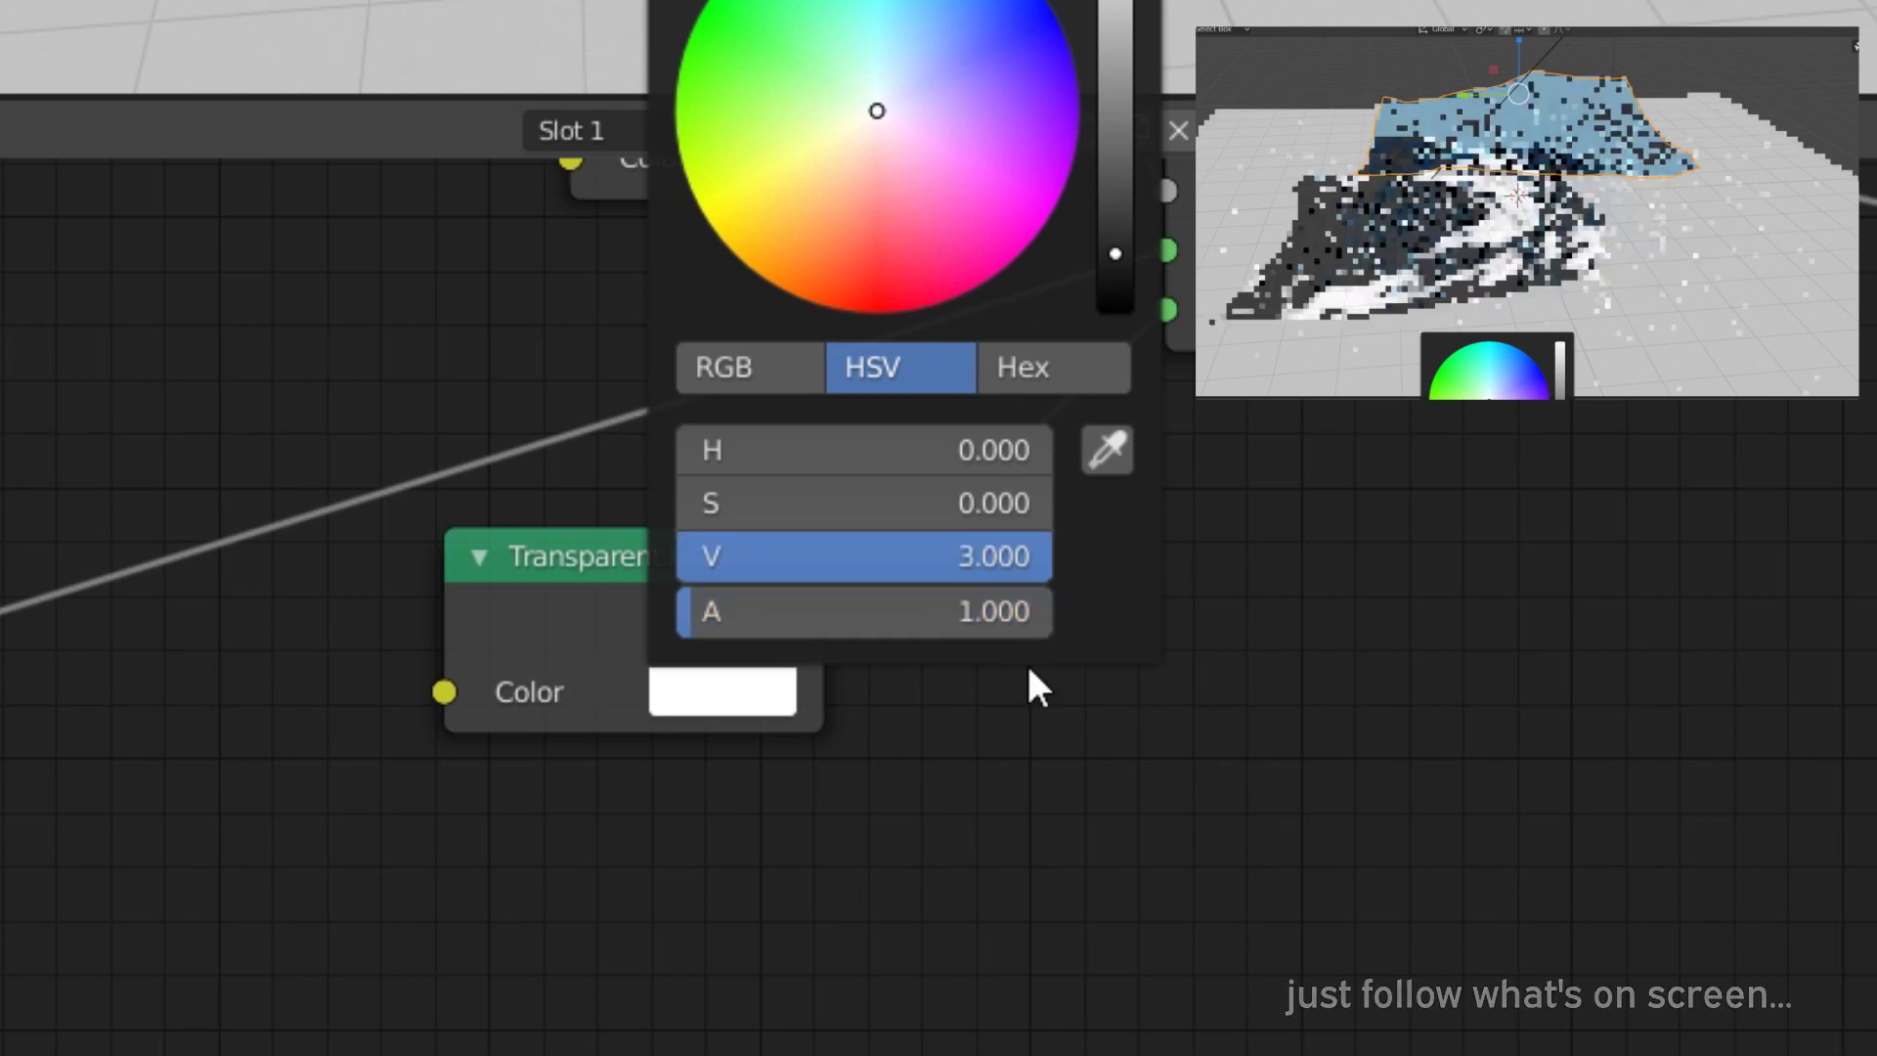
left_click_drag(968, 313, 966, 292)
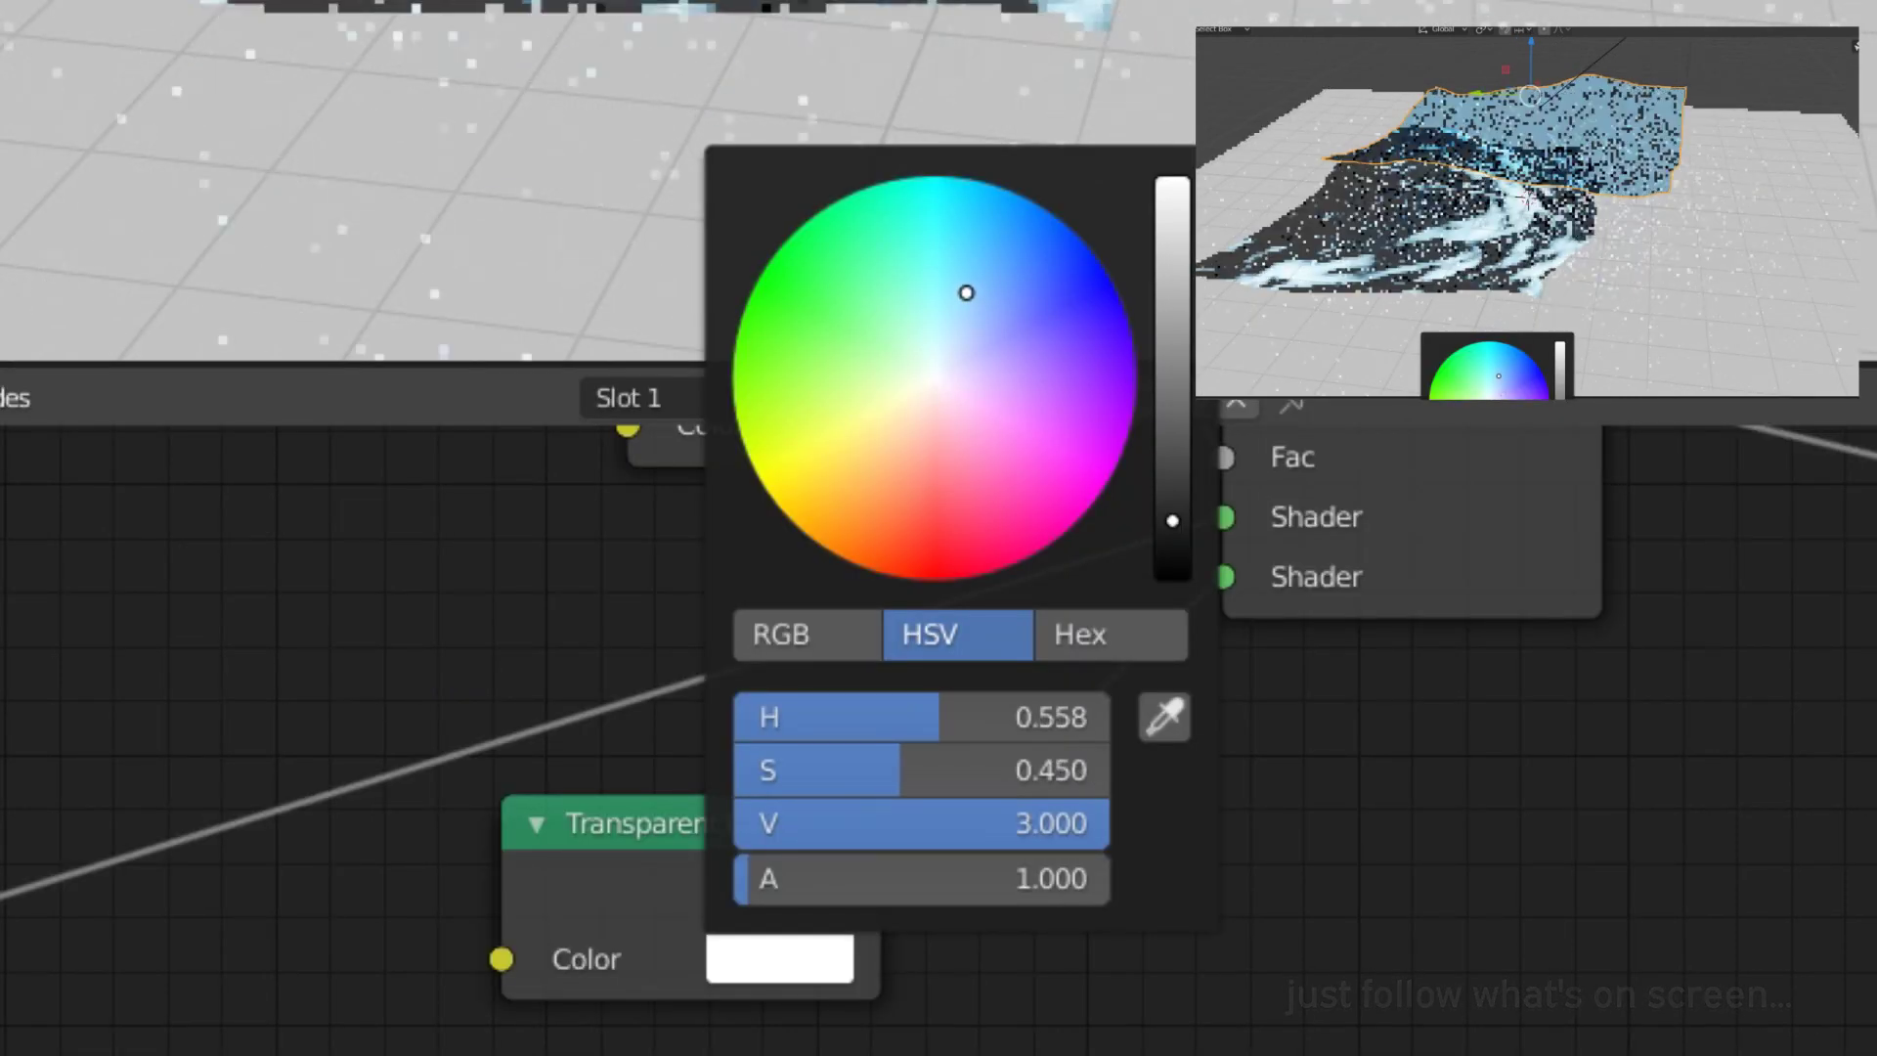
Insert a second Mix Shader before the reroute point, with the Transparent BSDF connected to its second Shader input.
middle_click_drag(1477, 276, 1473, 217)
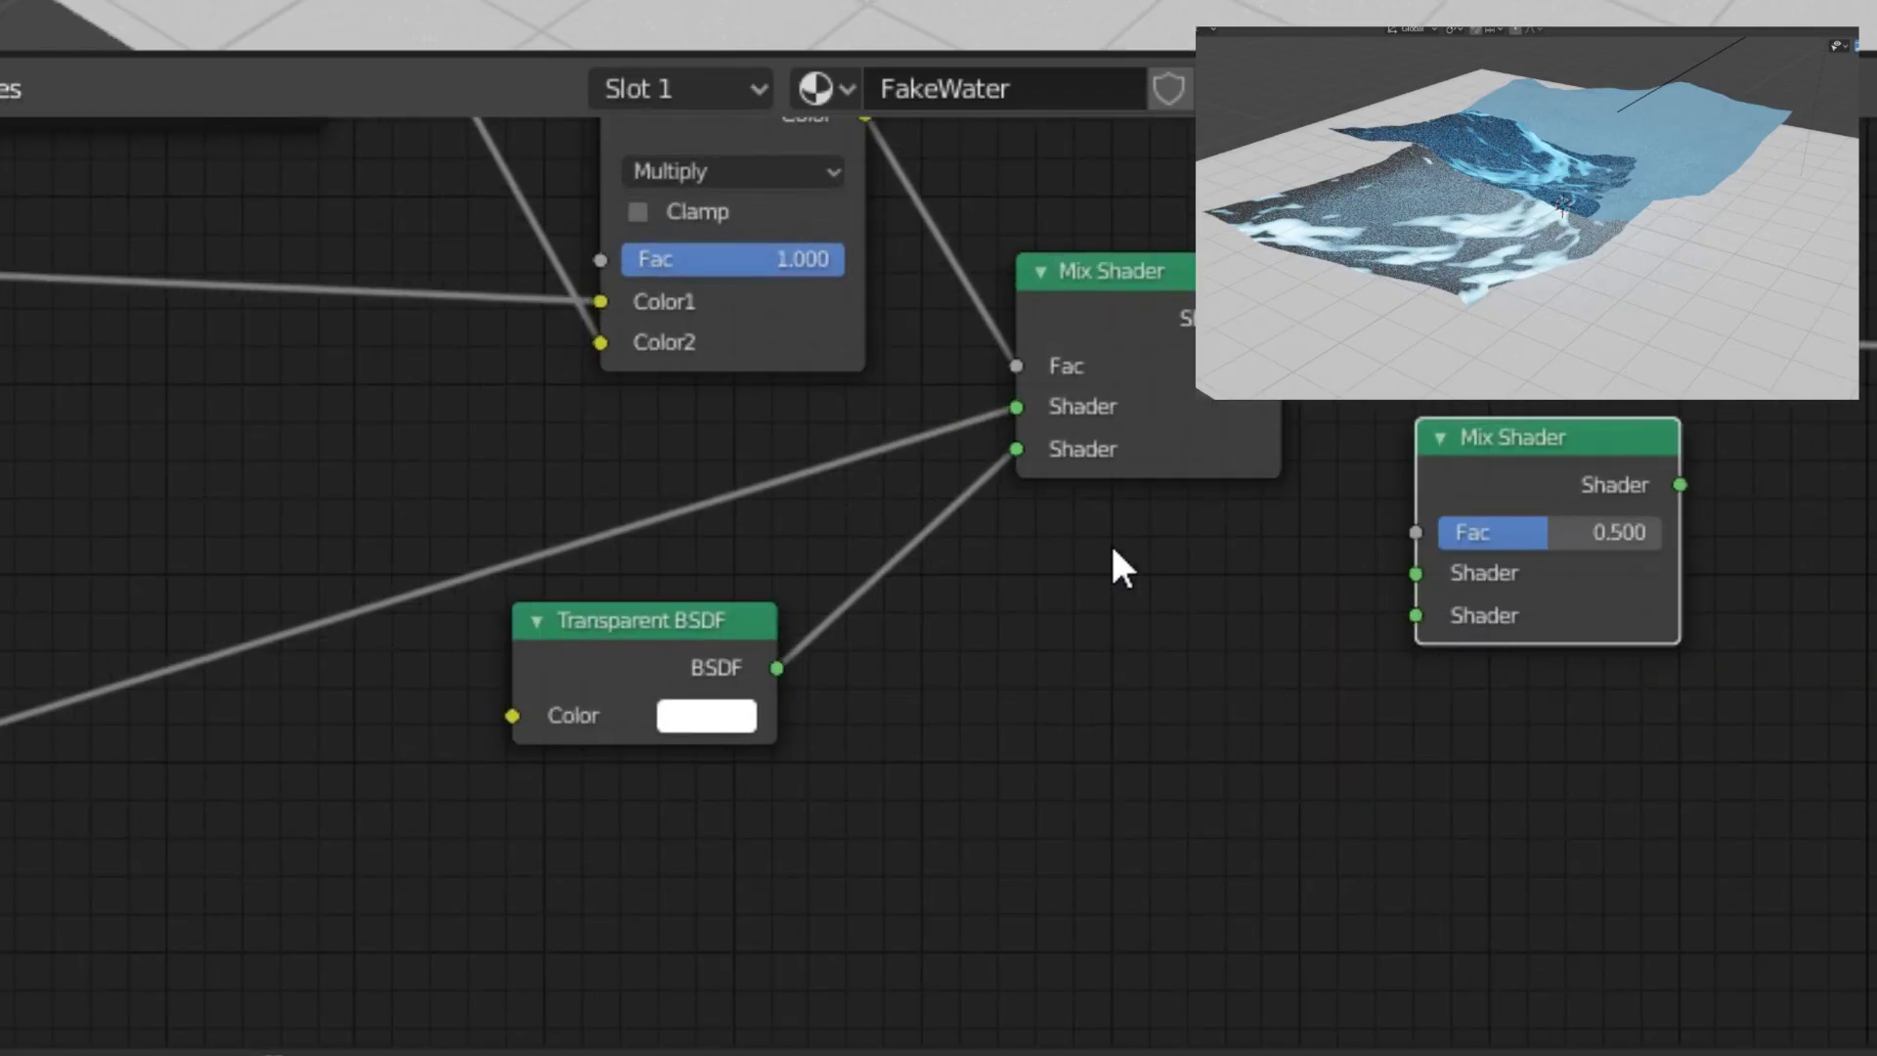
scroll(1596, 511, "up", 1)
middle_click_drag(1596, 511, 1224, 532)
left_click_drag(1224, 532, 1276, 362)
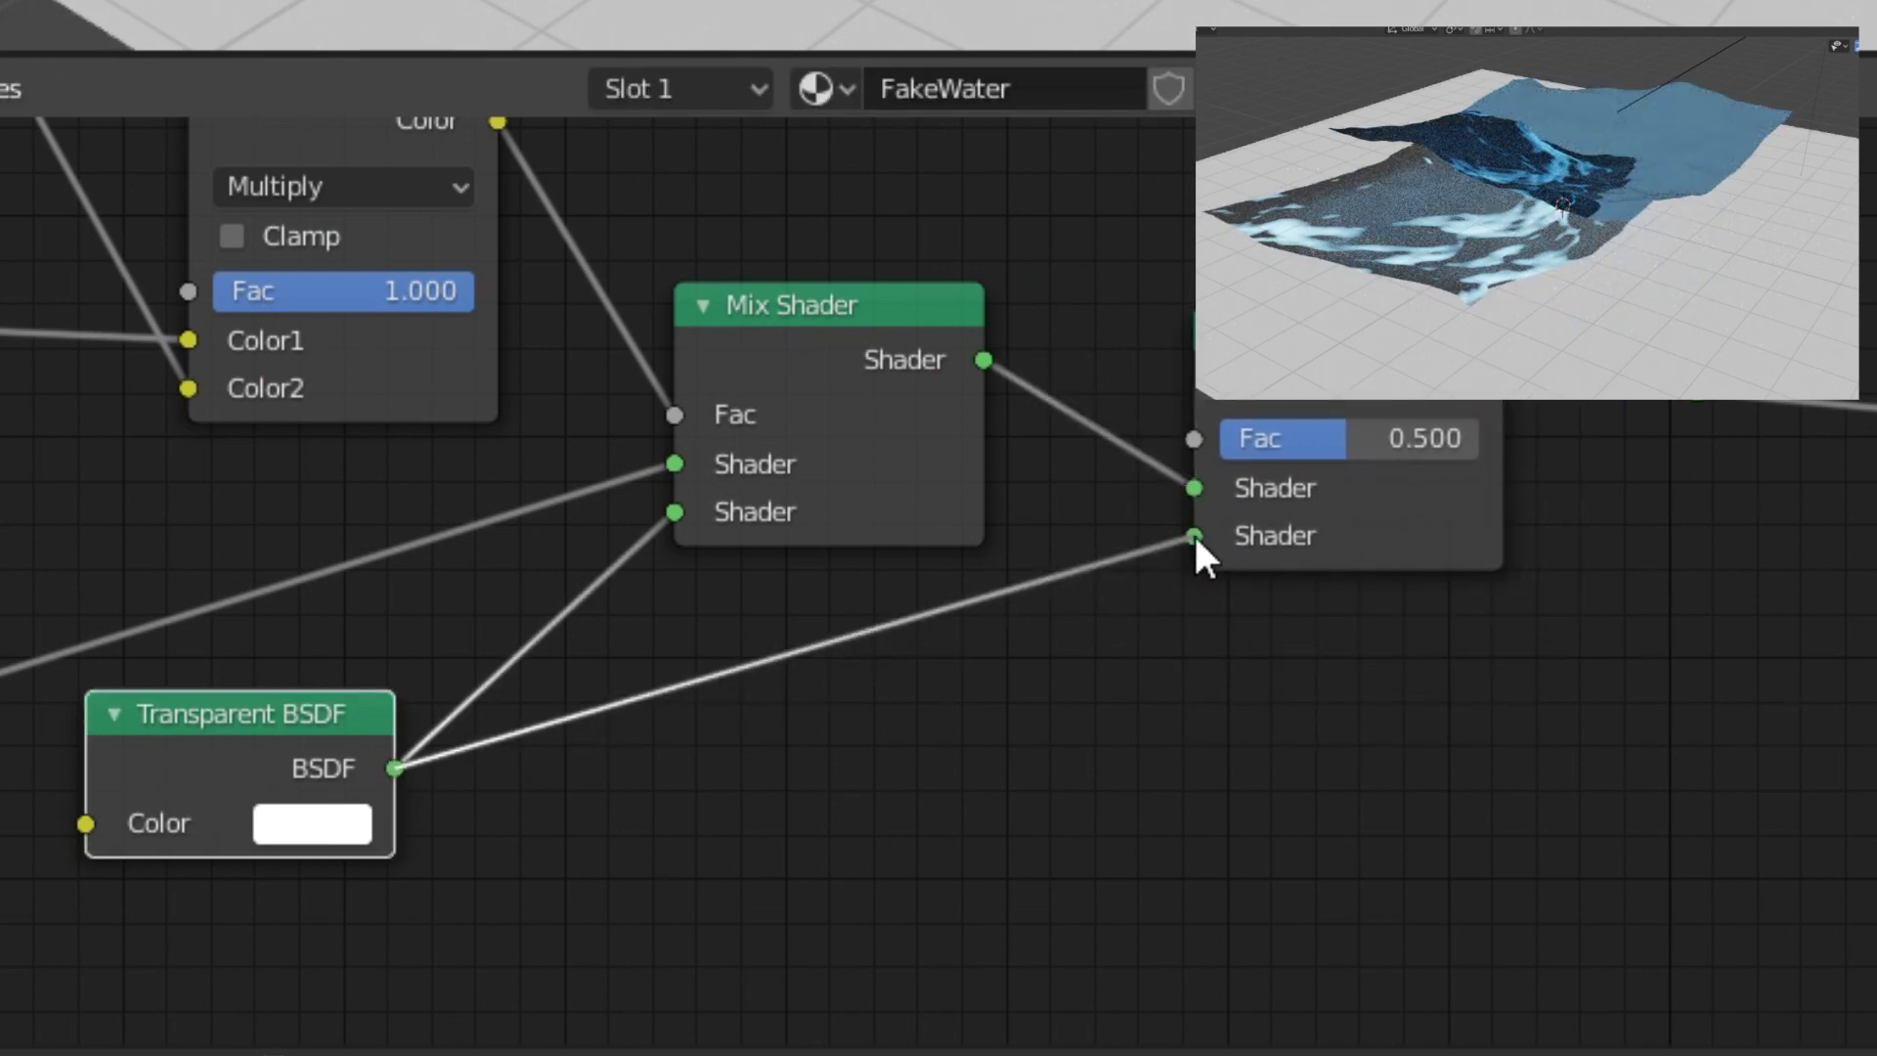
mouse_move(1301, 376)
left_mouse_down()
mouse_move(1333, 409)
mouse_move(1336, 383)
left_mouse_up()
scroll(1608, 305, "down", 2)
middle_click_drag(1614, 305, 1175, 339)
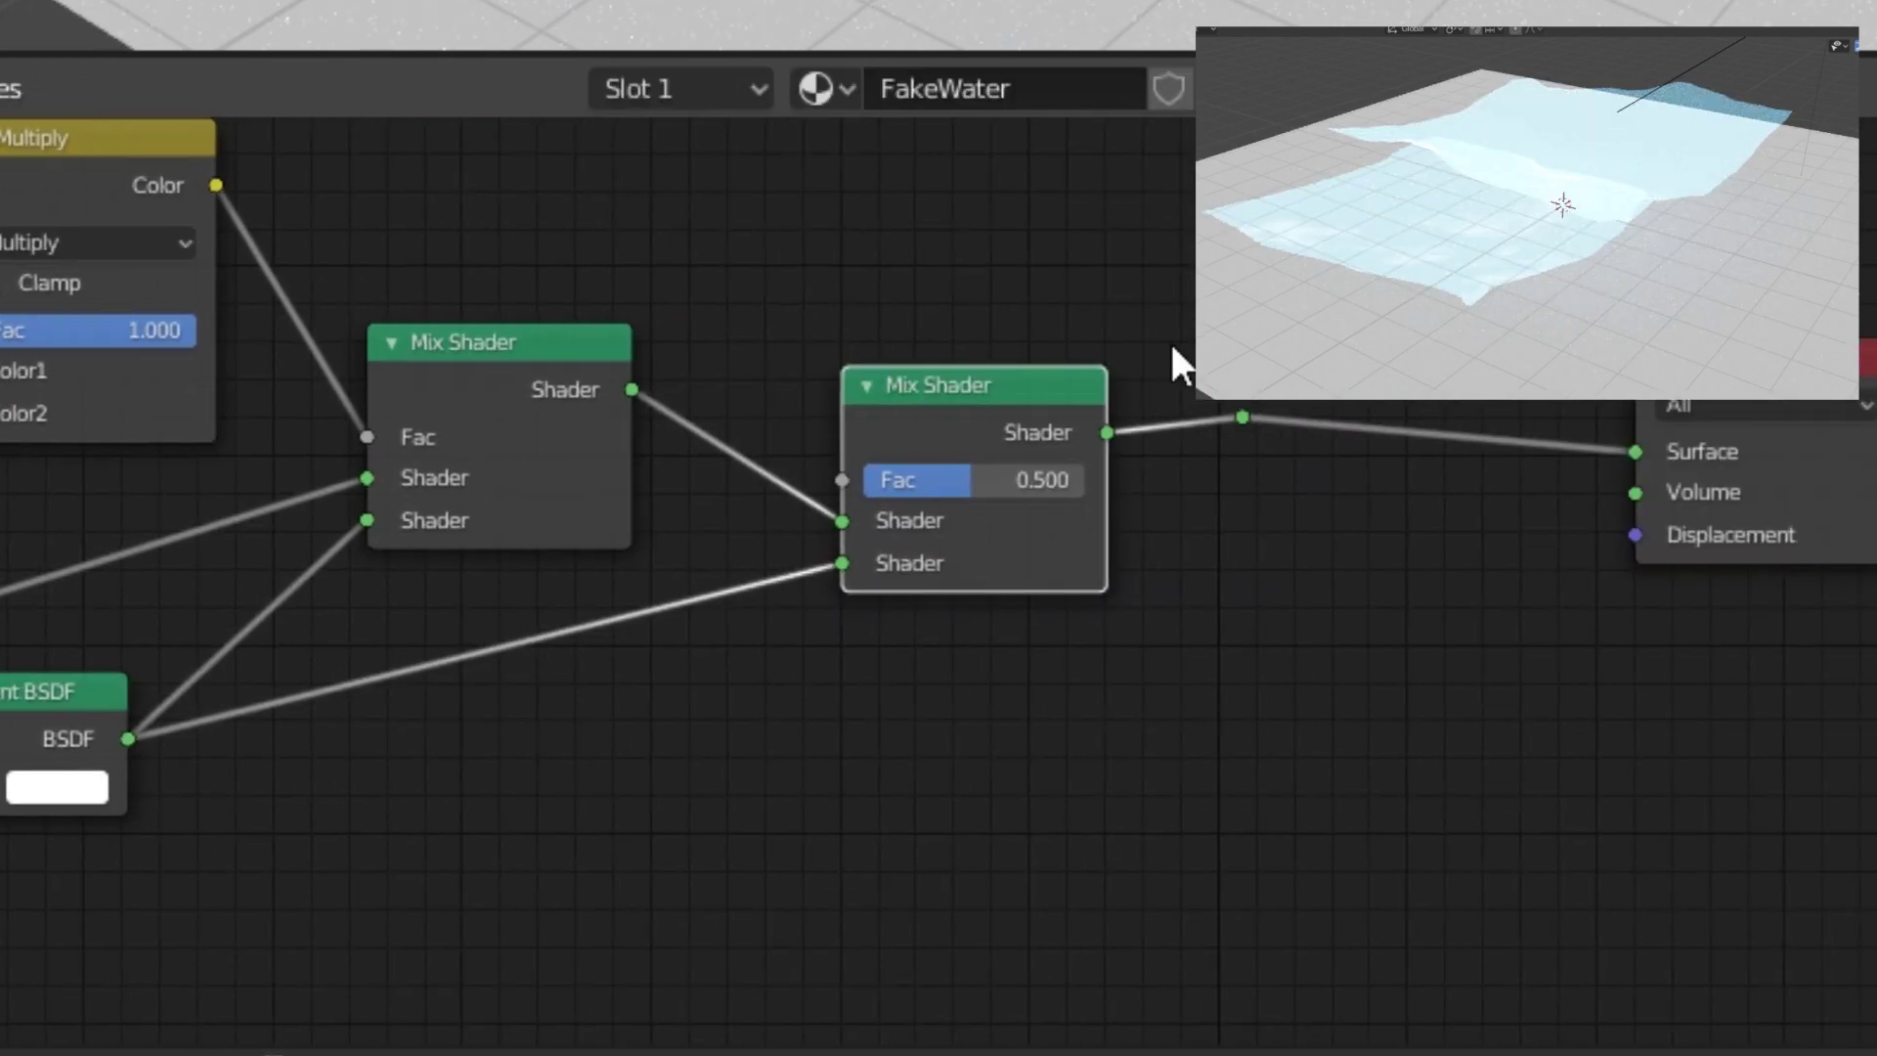
left_click_drag(1252, 431, 1254, 422)
Connect the Light Path's Is Shadow Ray output to the second Mix Shader's Fac.
middle_click_drag(80, 359, 1034, 366)
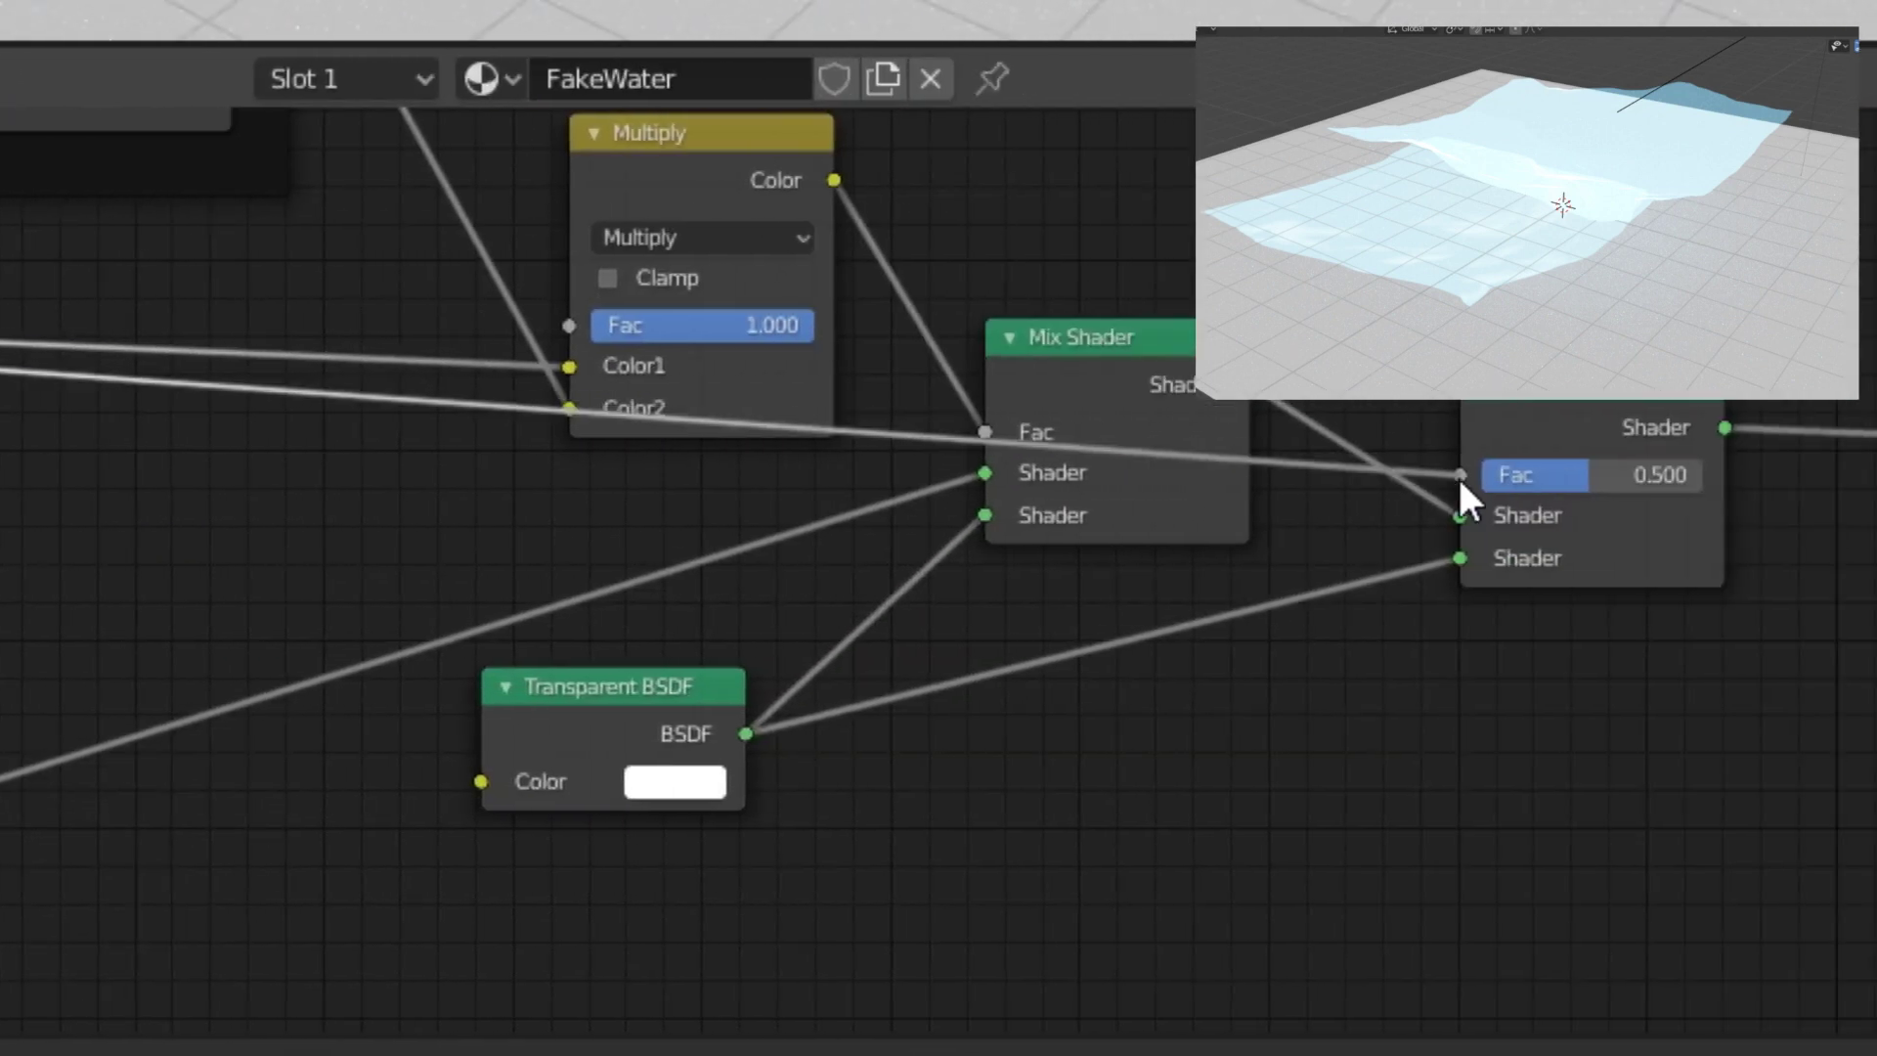
left_click_drag(1464, 483, 1459, 476)
left_click(1176, 378)
middle_click_drag(1134, 399, 997, 469)
Route the second Mix Shader's Fac link through reroute points below the Multiply node and space out the shader nodes.
right_click_drag(193, 416, 194, 484, "shift")
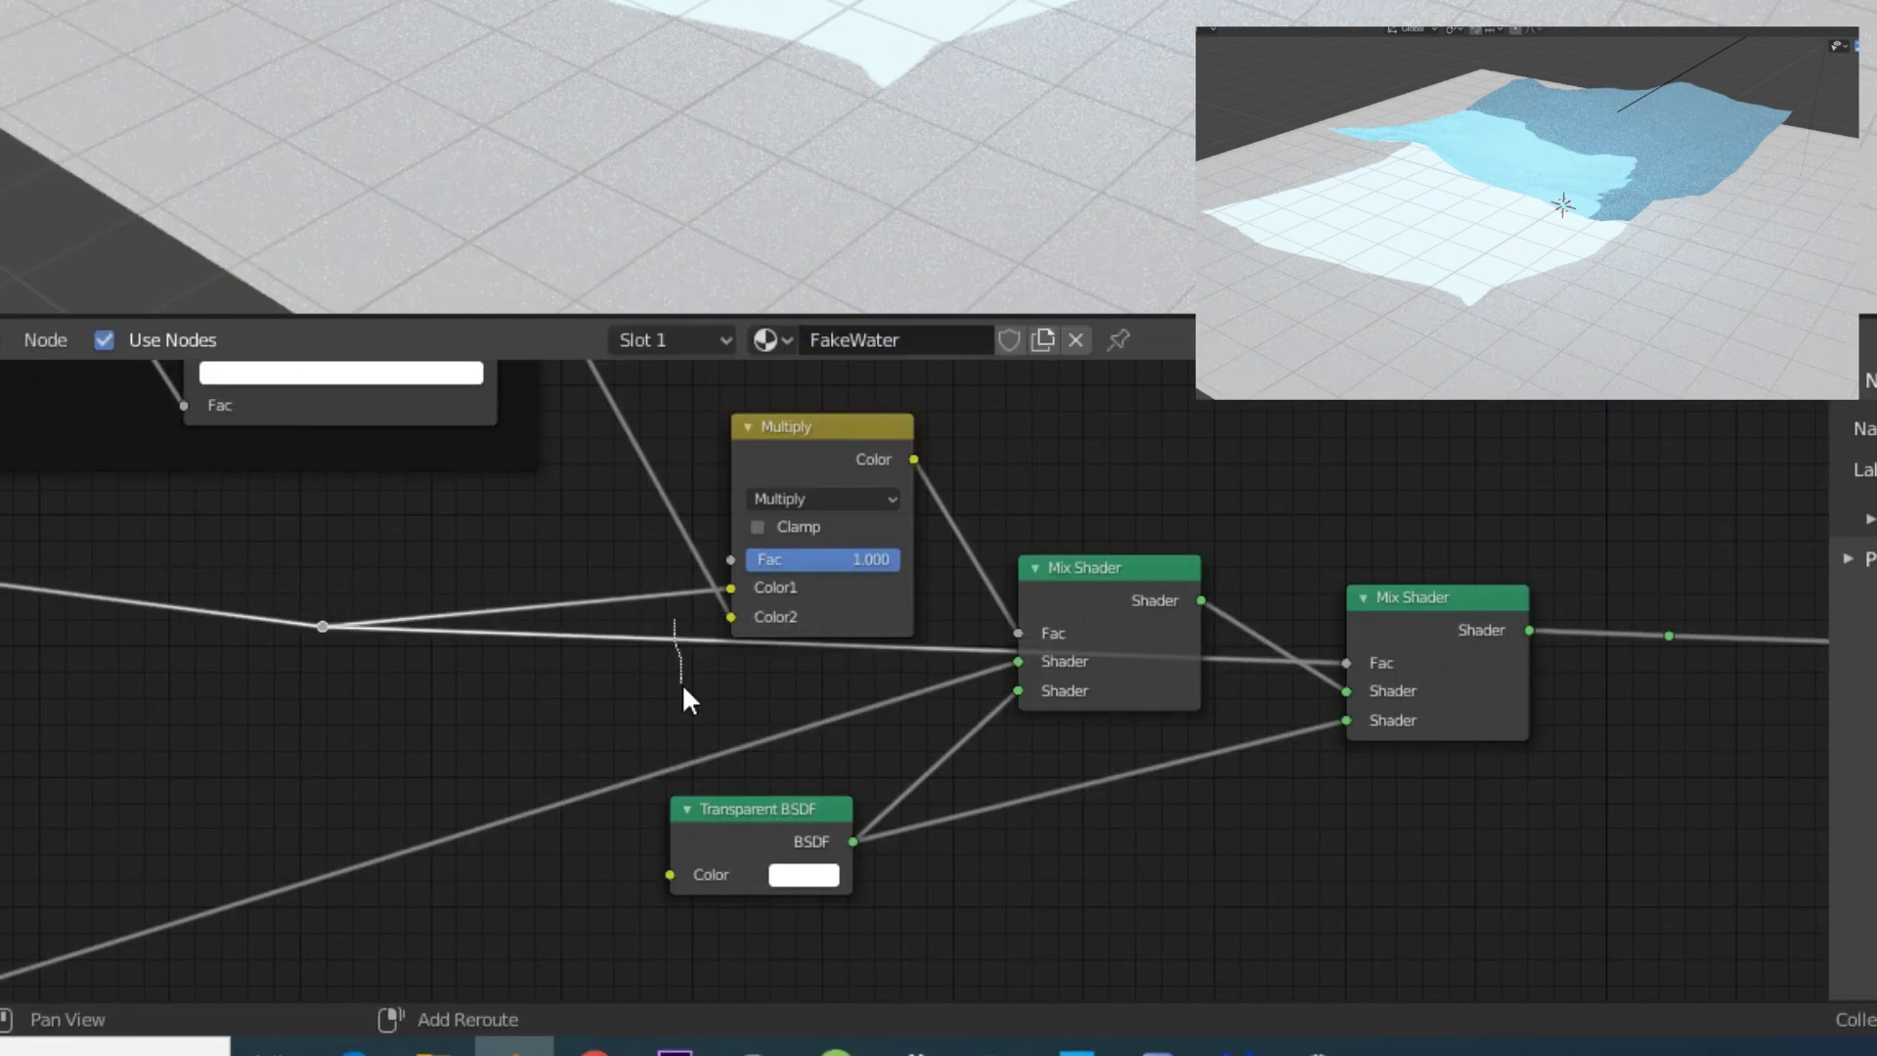
left_click_drag(1297, 584, 1303, 537)
middle_click_drag(1303, 547, 1060, 489)
left_click(1211, 578, "shift")
left_click_drag(1211, 578, 1195, 783)
right_click_drag(384, 572, 384, 622, "shift")
middle_click_drag(587, 586, 409, 477)
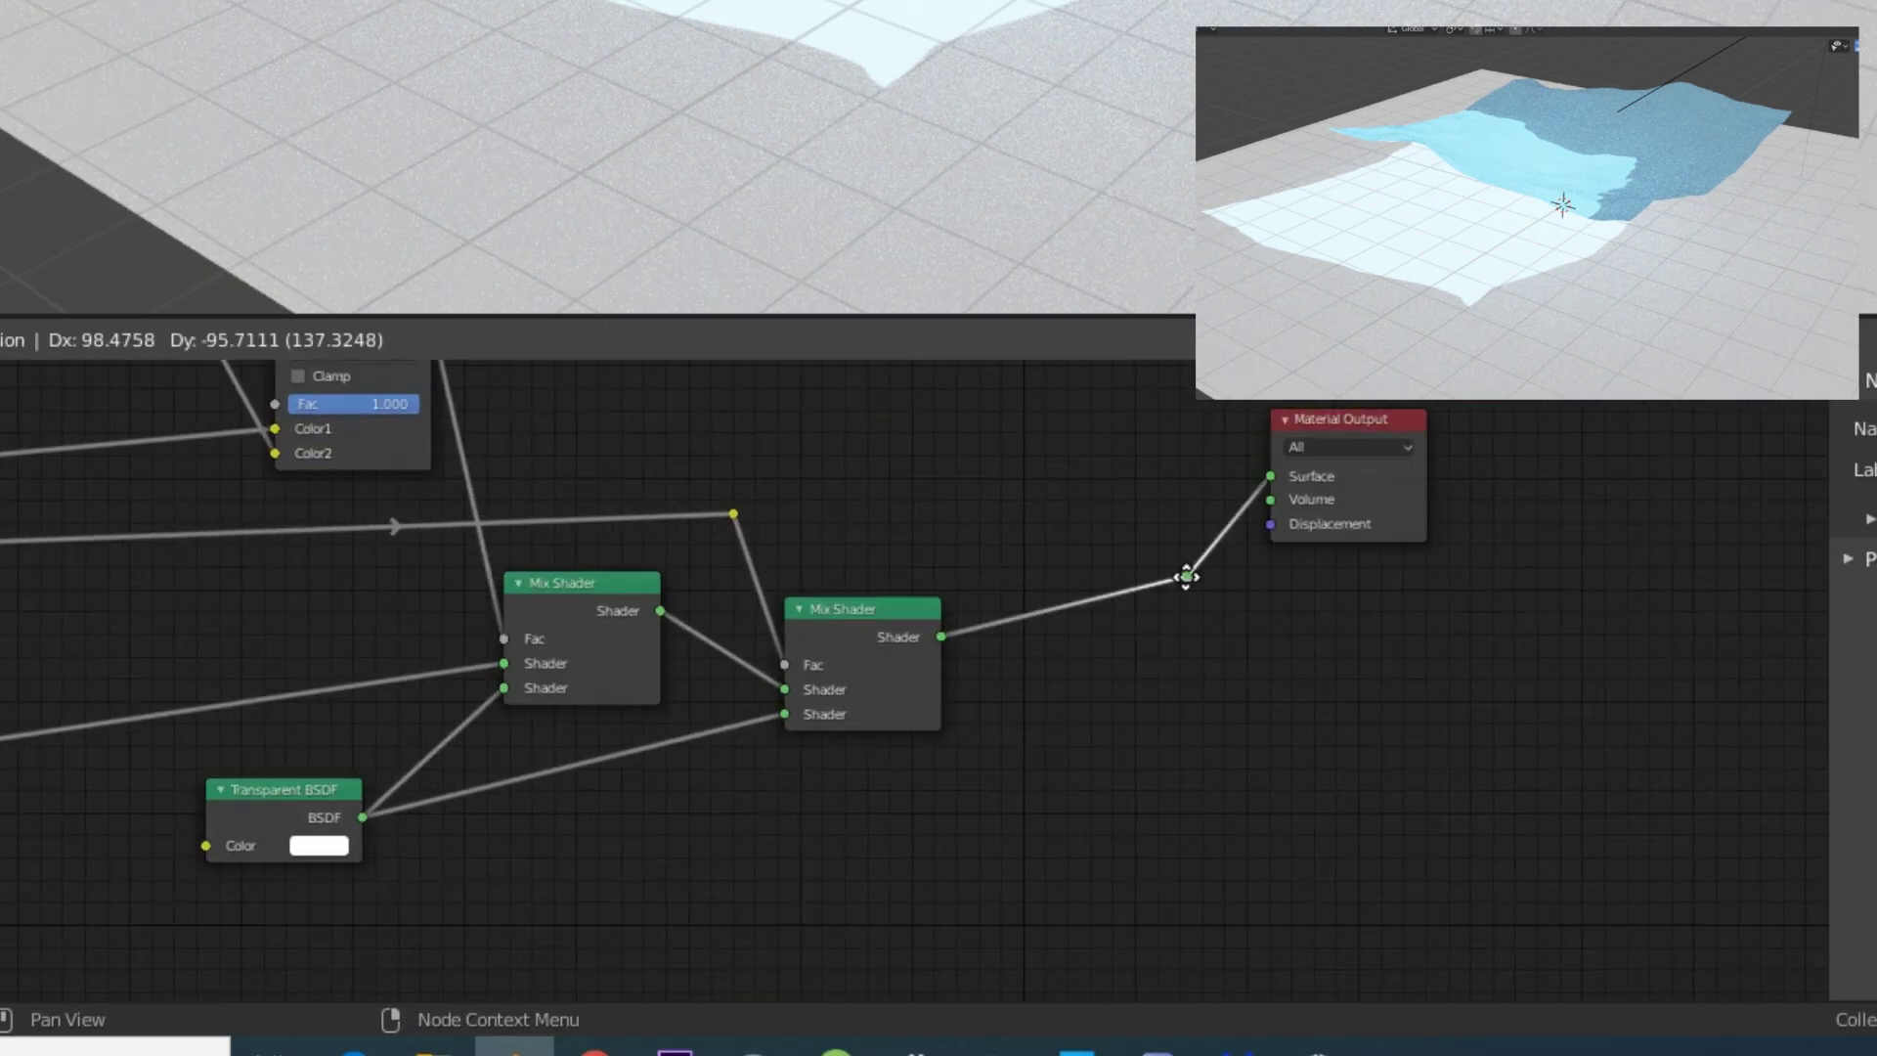
left_click_drag(1077, 469, 1235, 591)
Cut the shared transparent link and connect a new white Transparent BSDF to the second Mix Shader's second Shader input.
left_click(1070, 494)
right_click_drag(777, 696, 779, 698, "ctrl")
key("shift+a")
type("tran")
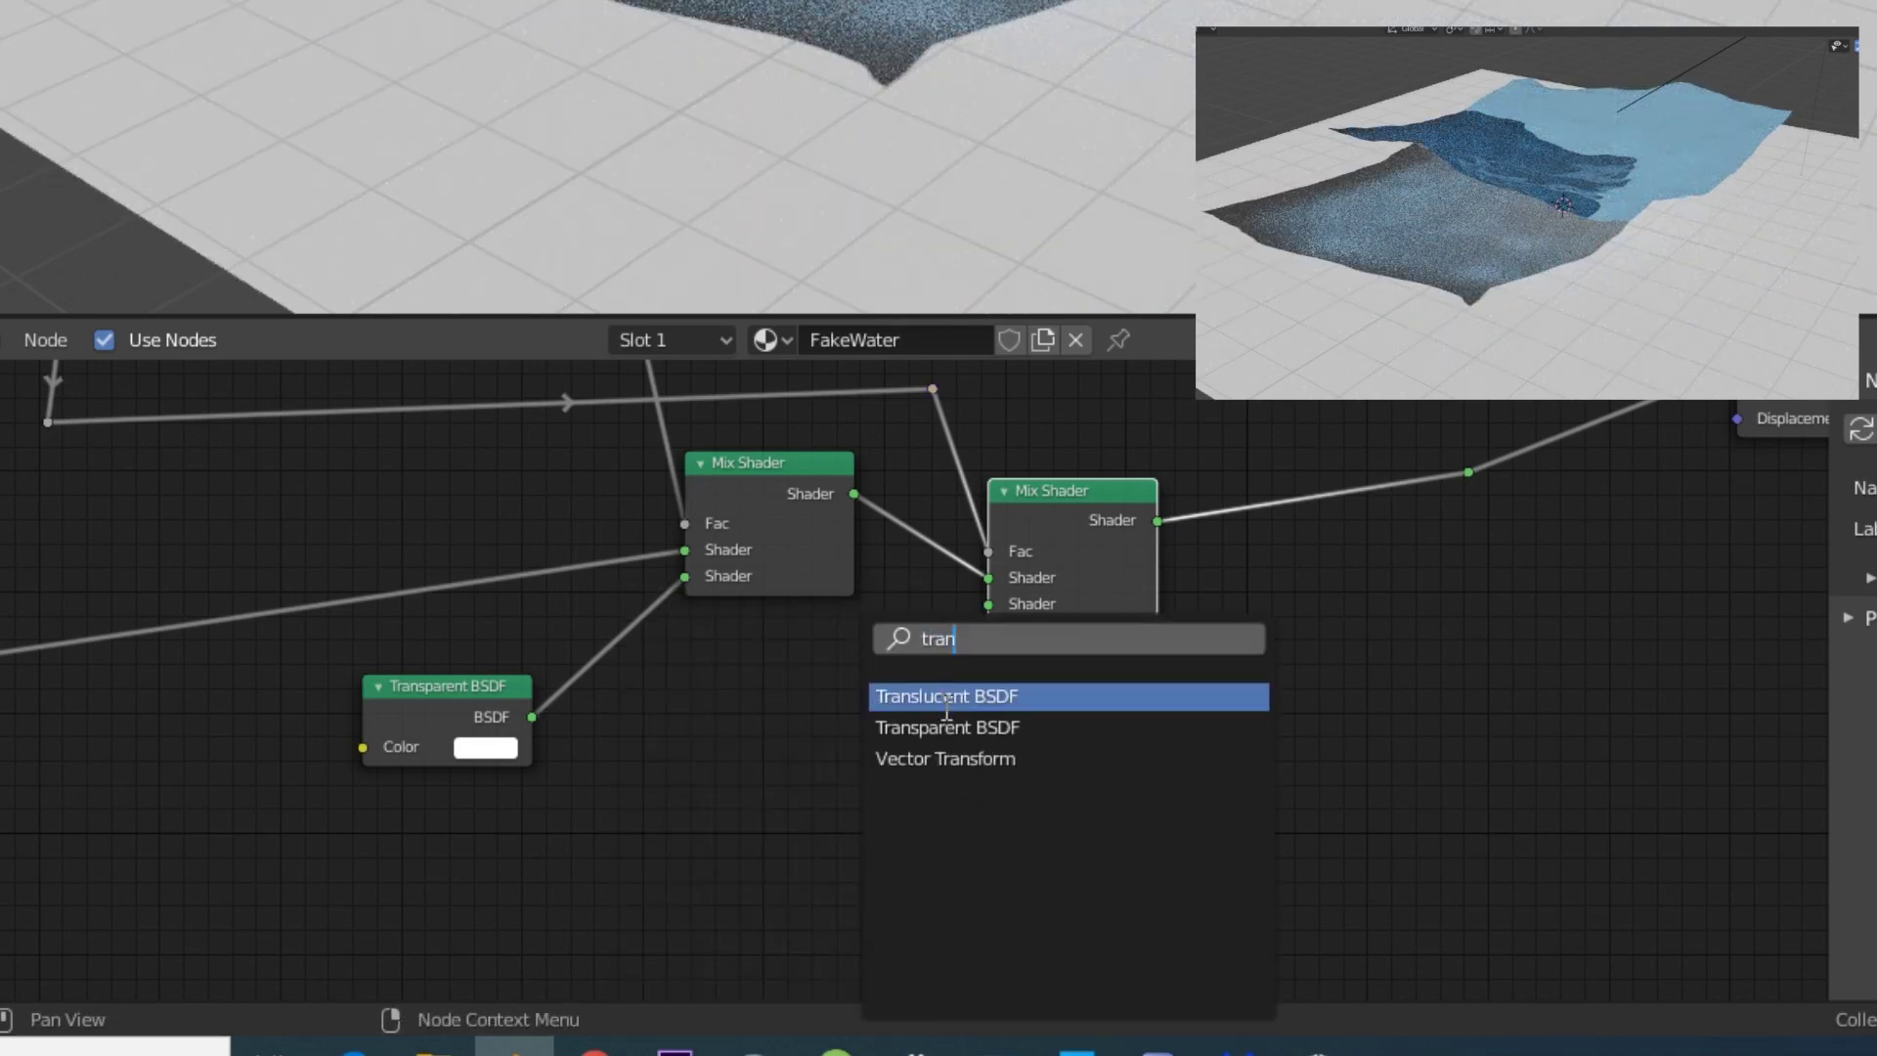
left_click(947, 727)
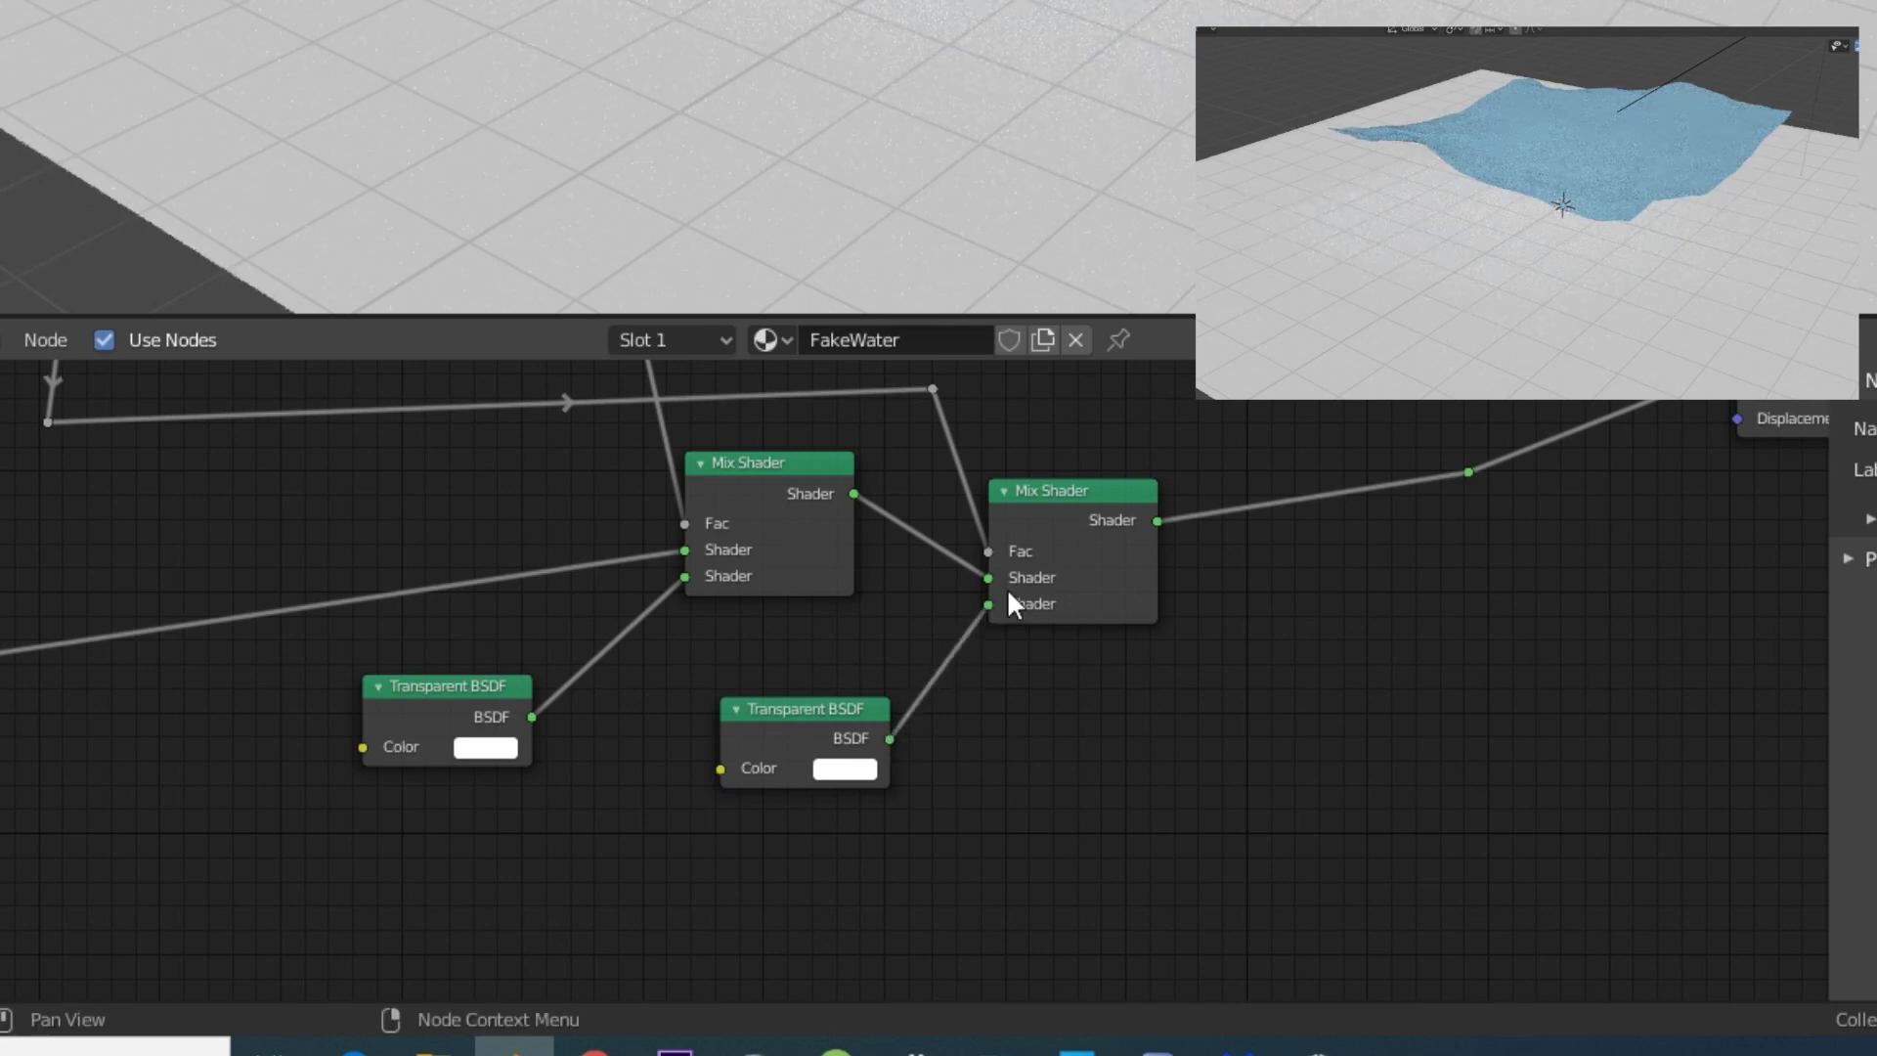
Insert a MixRGB node on the second Mix Shader's Fac link with Color2 black and Fac 0.733.
middle_click_drag(1007, 589, 914, 723)
key("shift+a")
left_click(1134, 520)
type("mi")
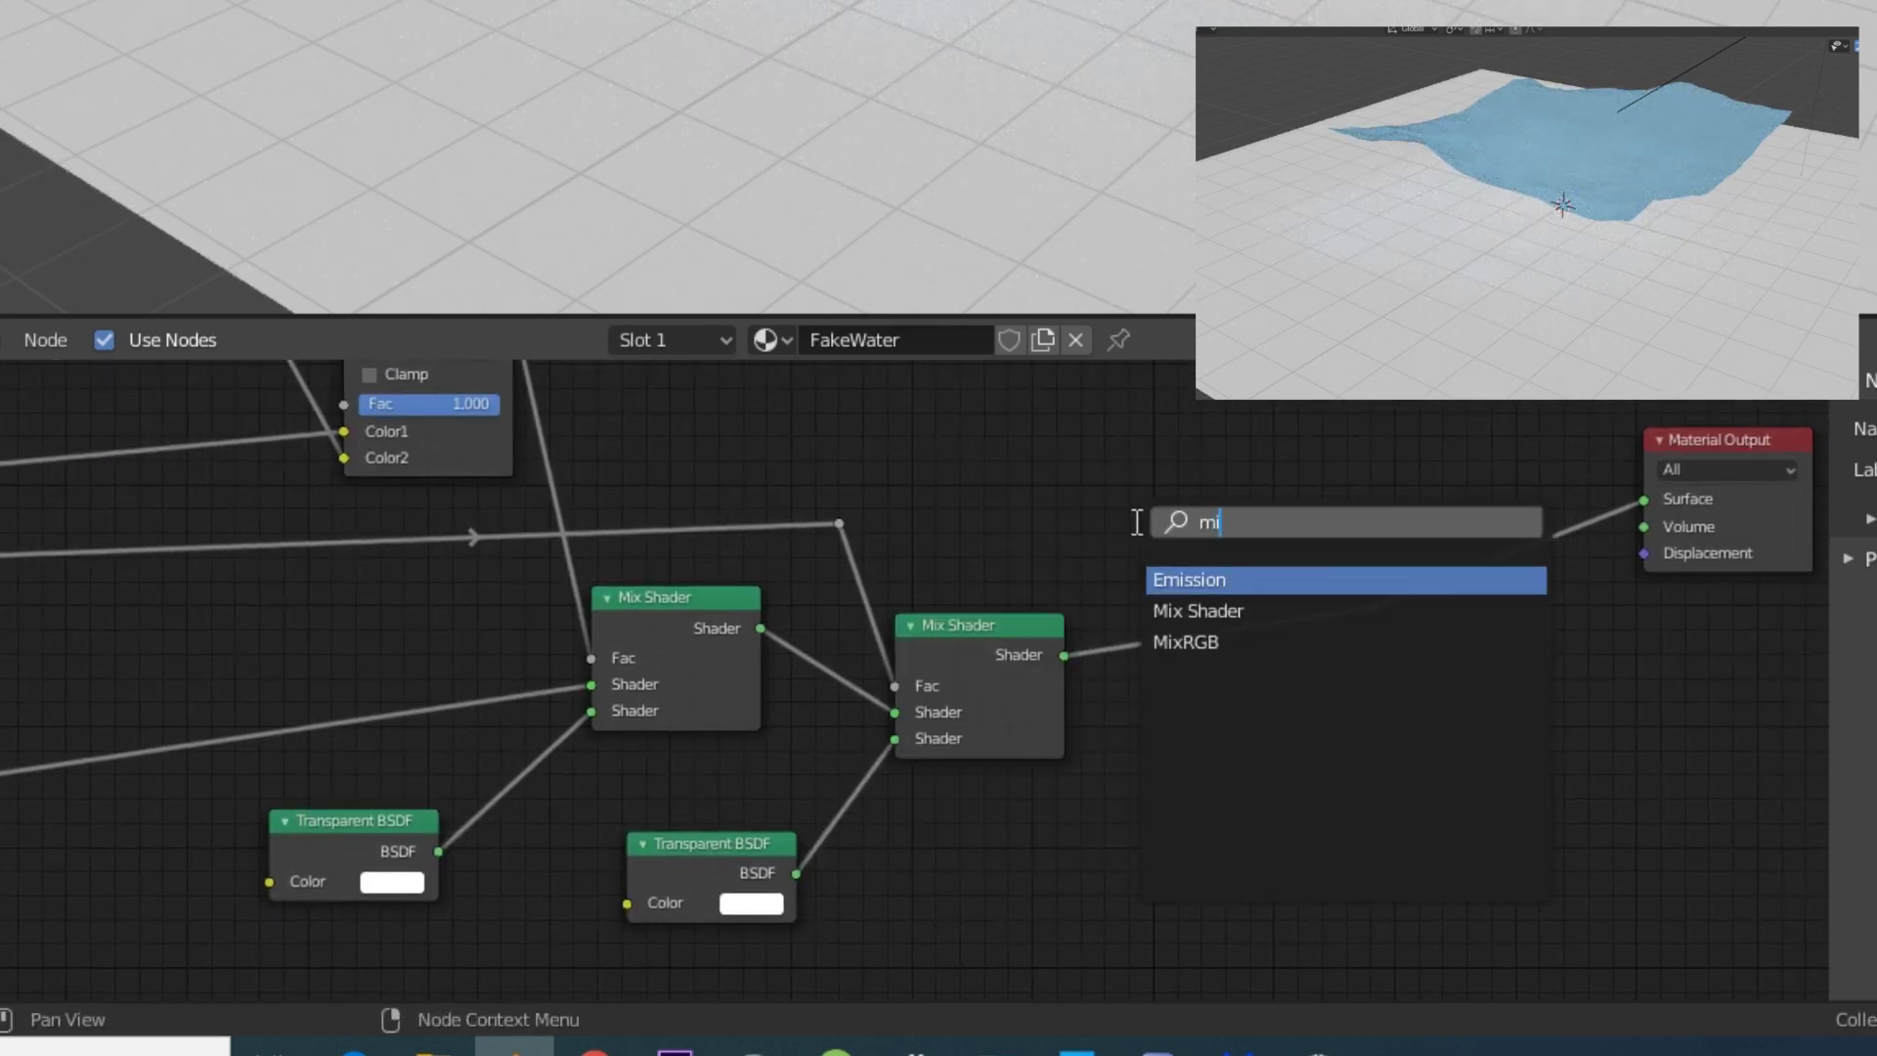
left_click(1237, 611)
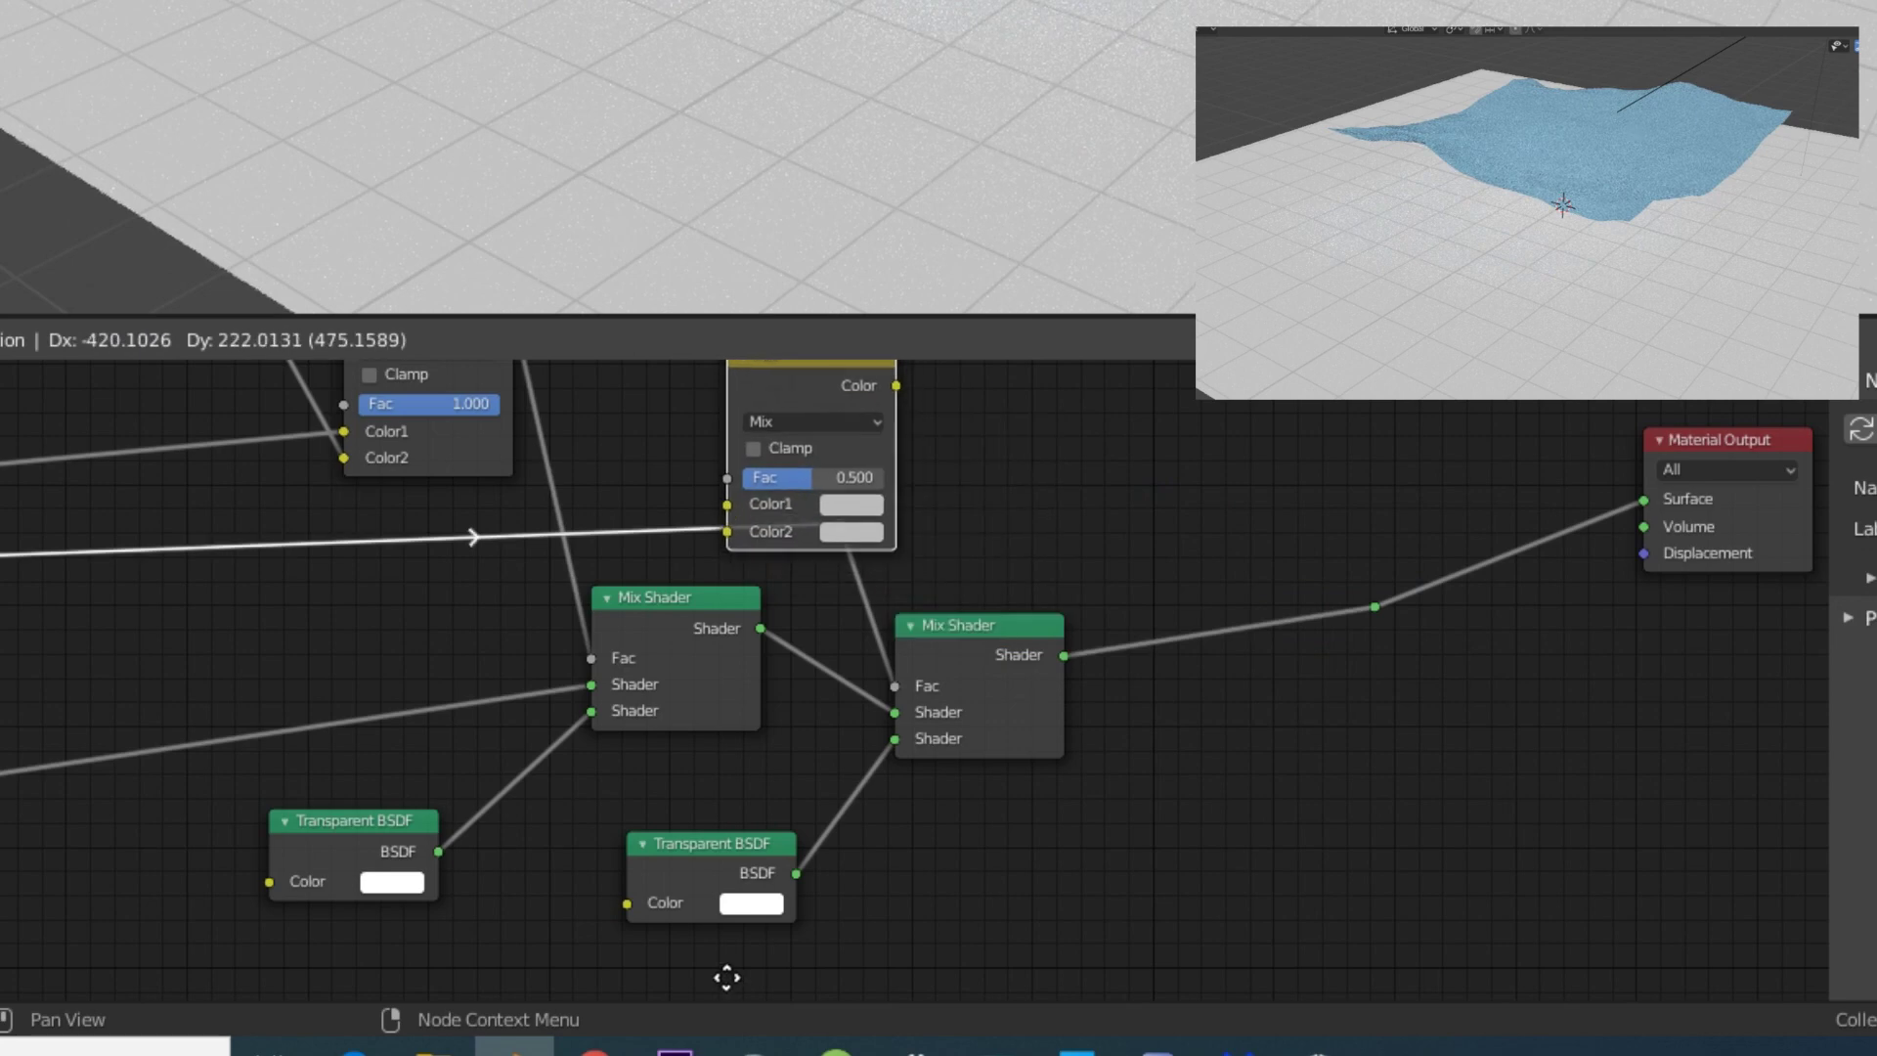
left_click(565, 975)
left_click(690, 532)
left_click_drag(860, 203, 865, 372)
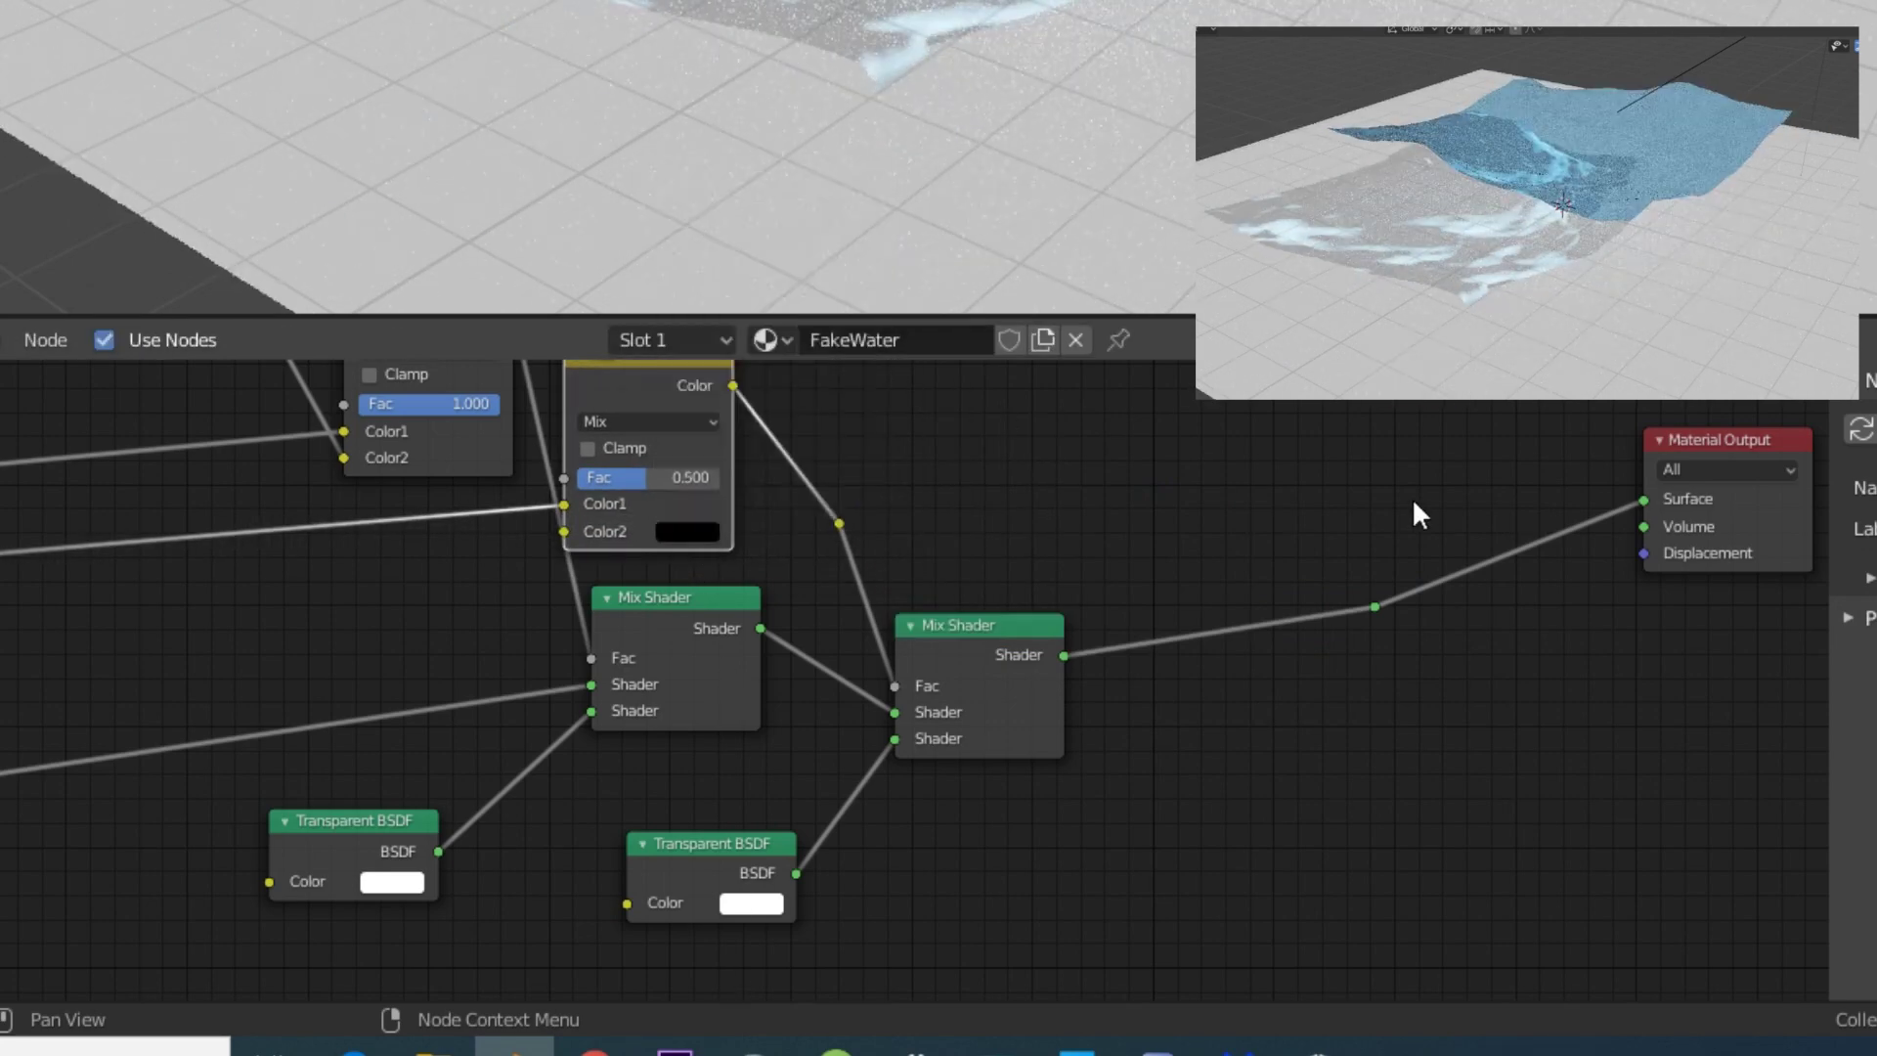
mouse_move(648, 478)
left_mouse_down()
mouse_move(719, 478)
mouse_move(577, 478)
mouse_move(720, 479)
mouse_move(682, 478)
left_mouse_up()
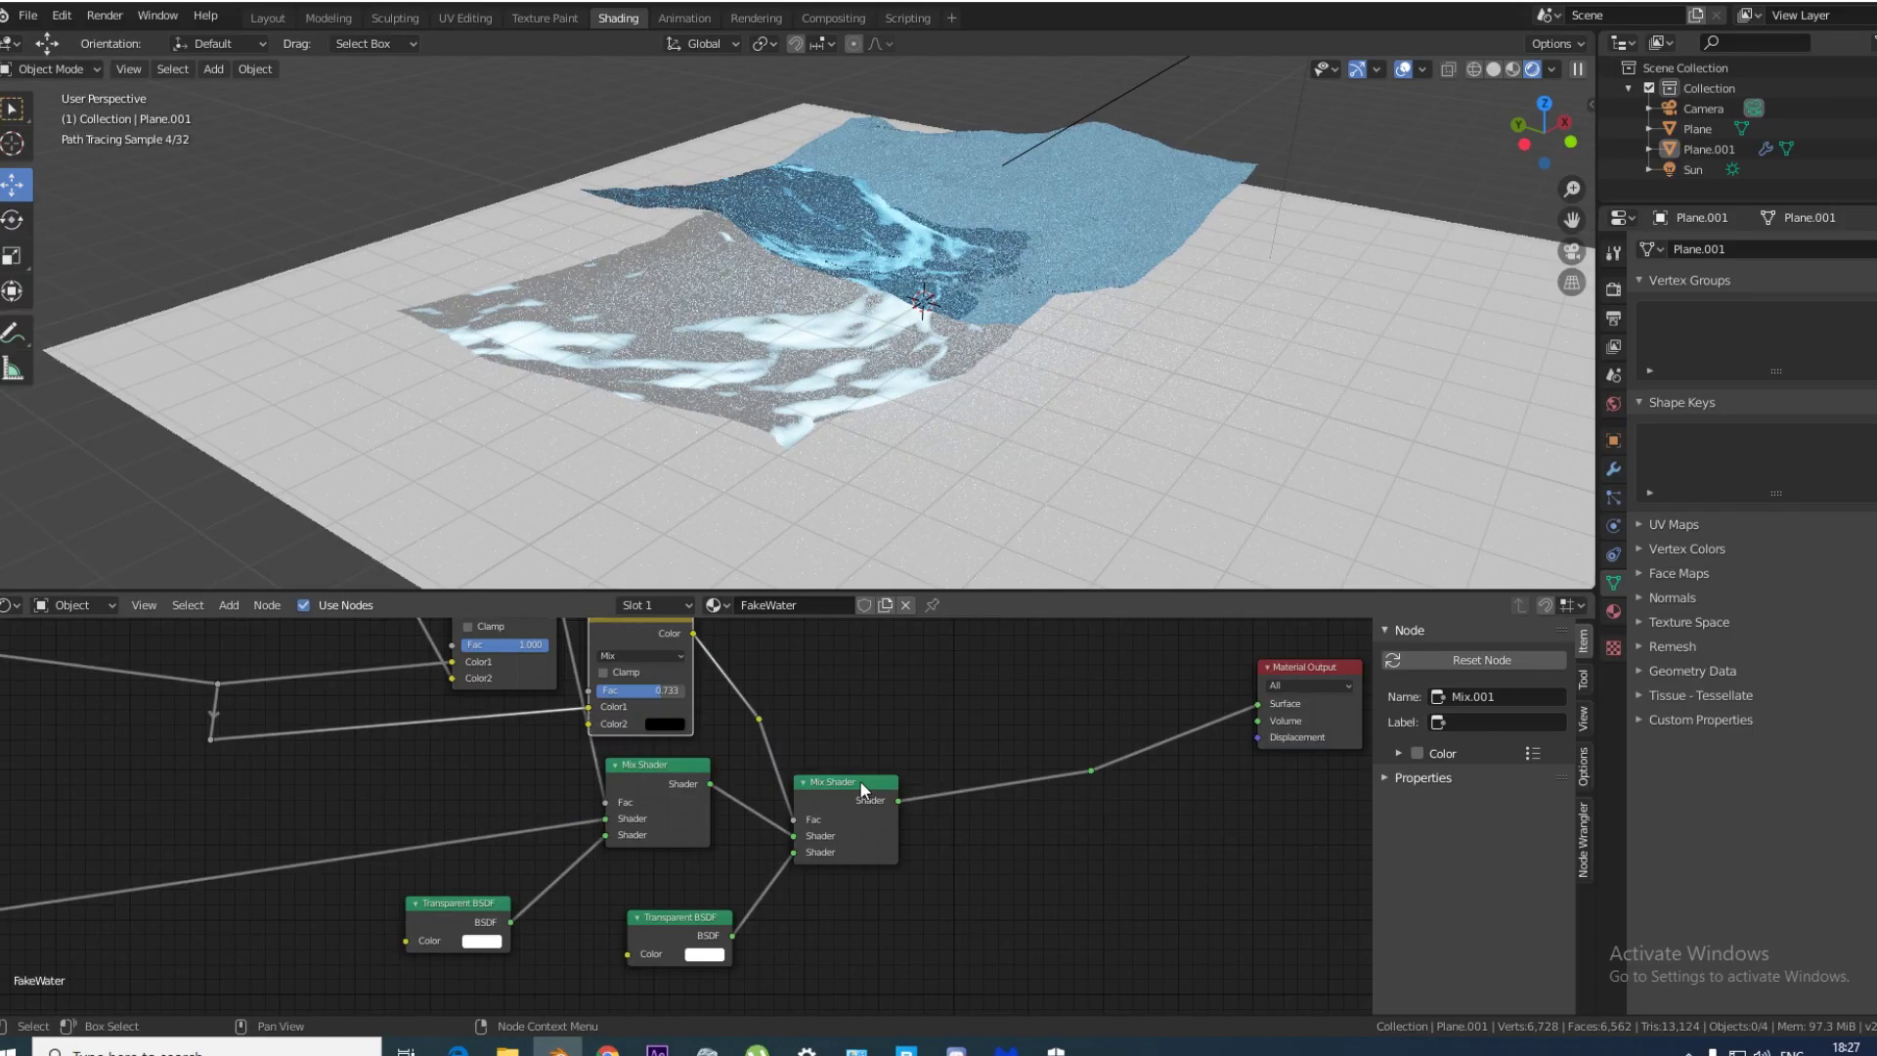
Add a Principled Volume node and connect it to the Material Output's Volume input.
middle_click_drag(758, 430, 642, 345)
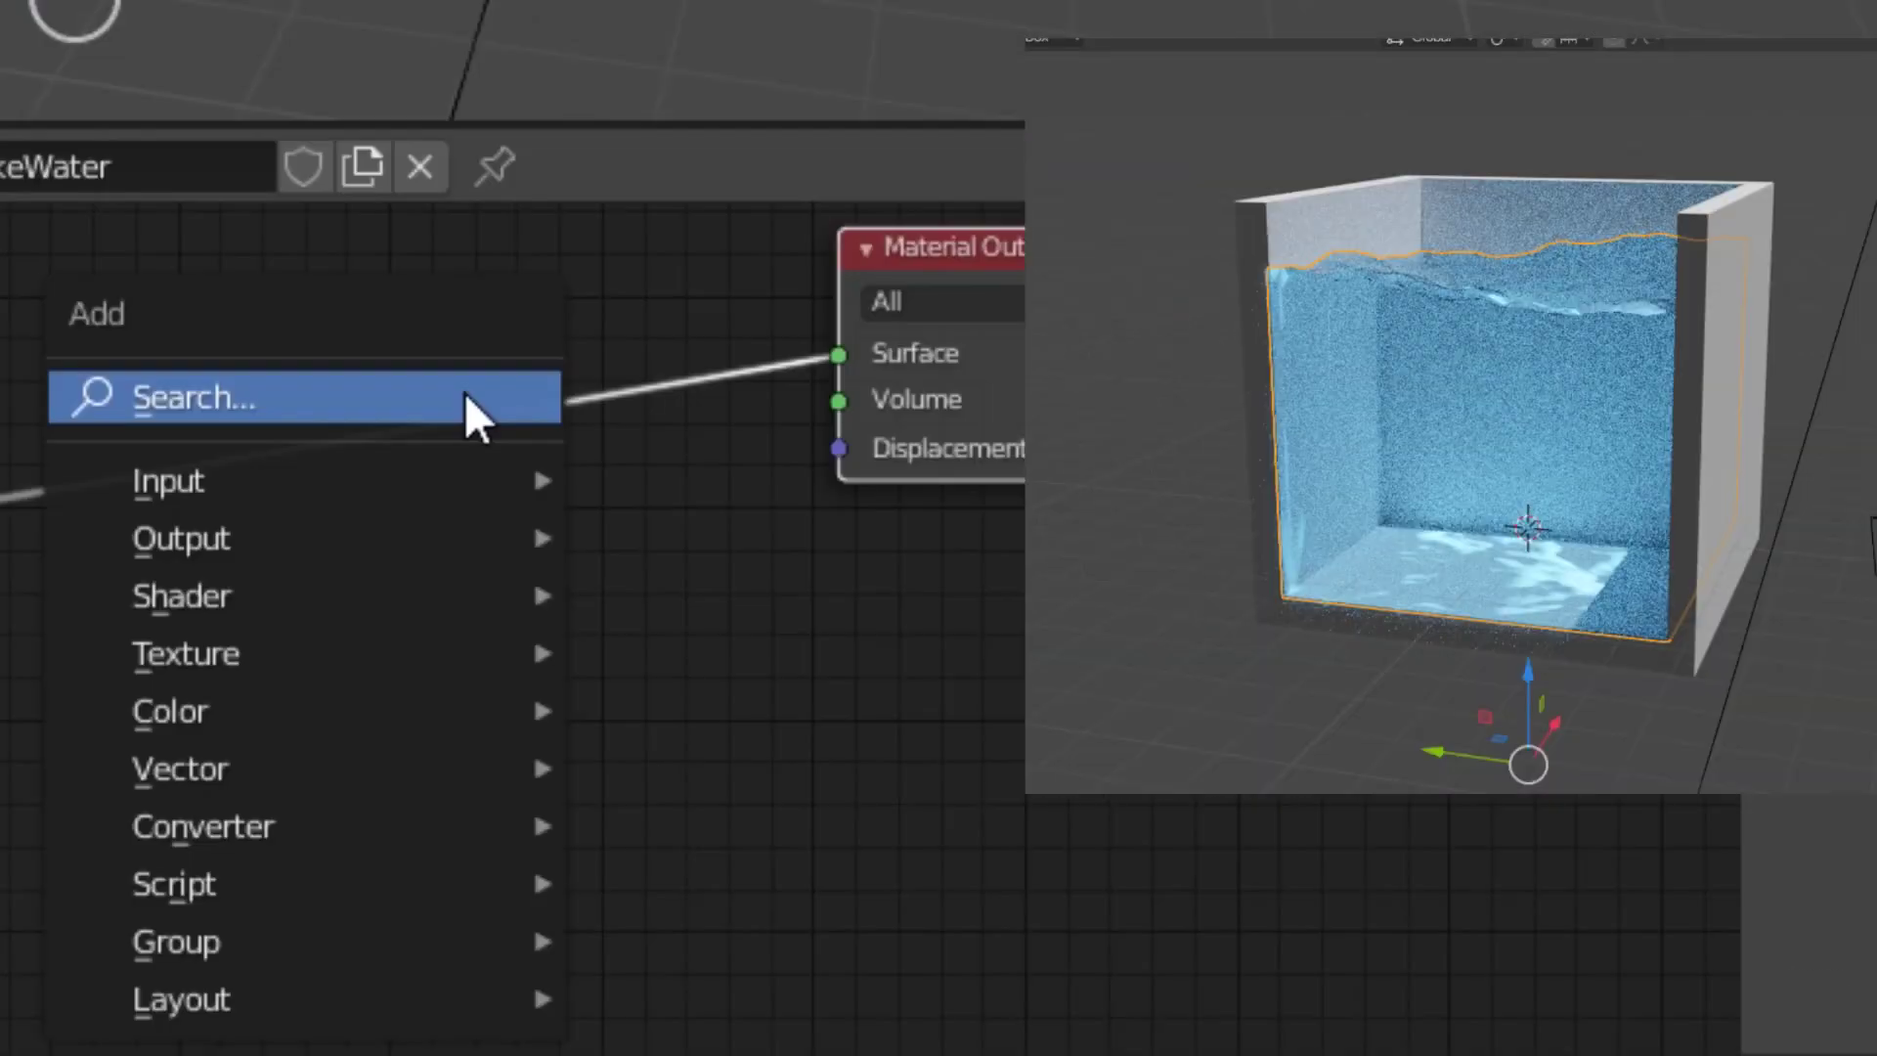
left_click(467, 396)
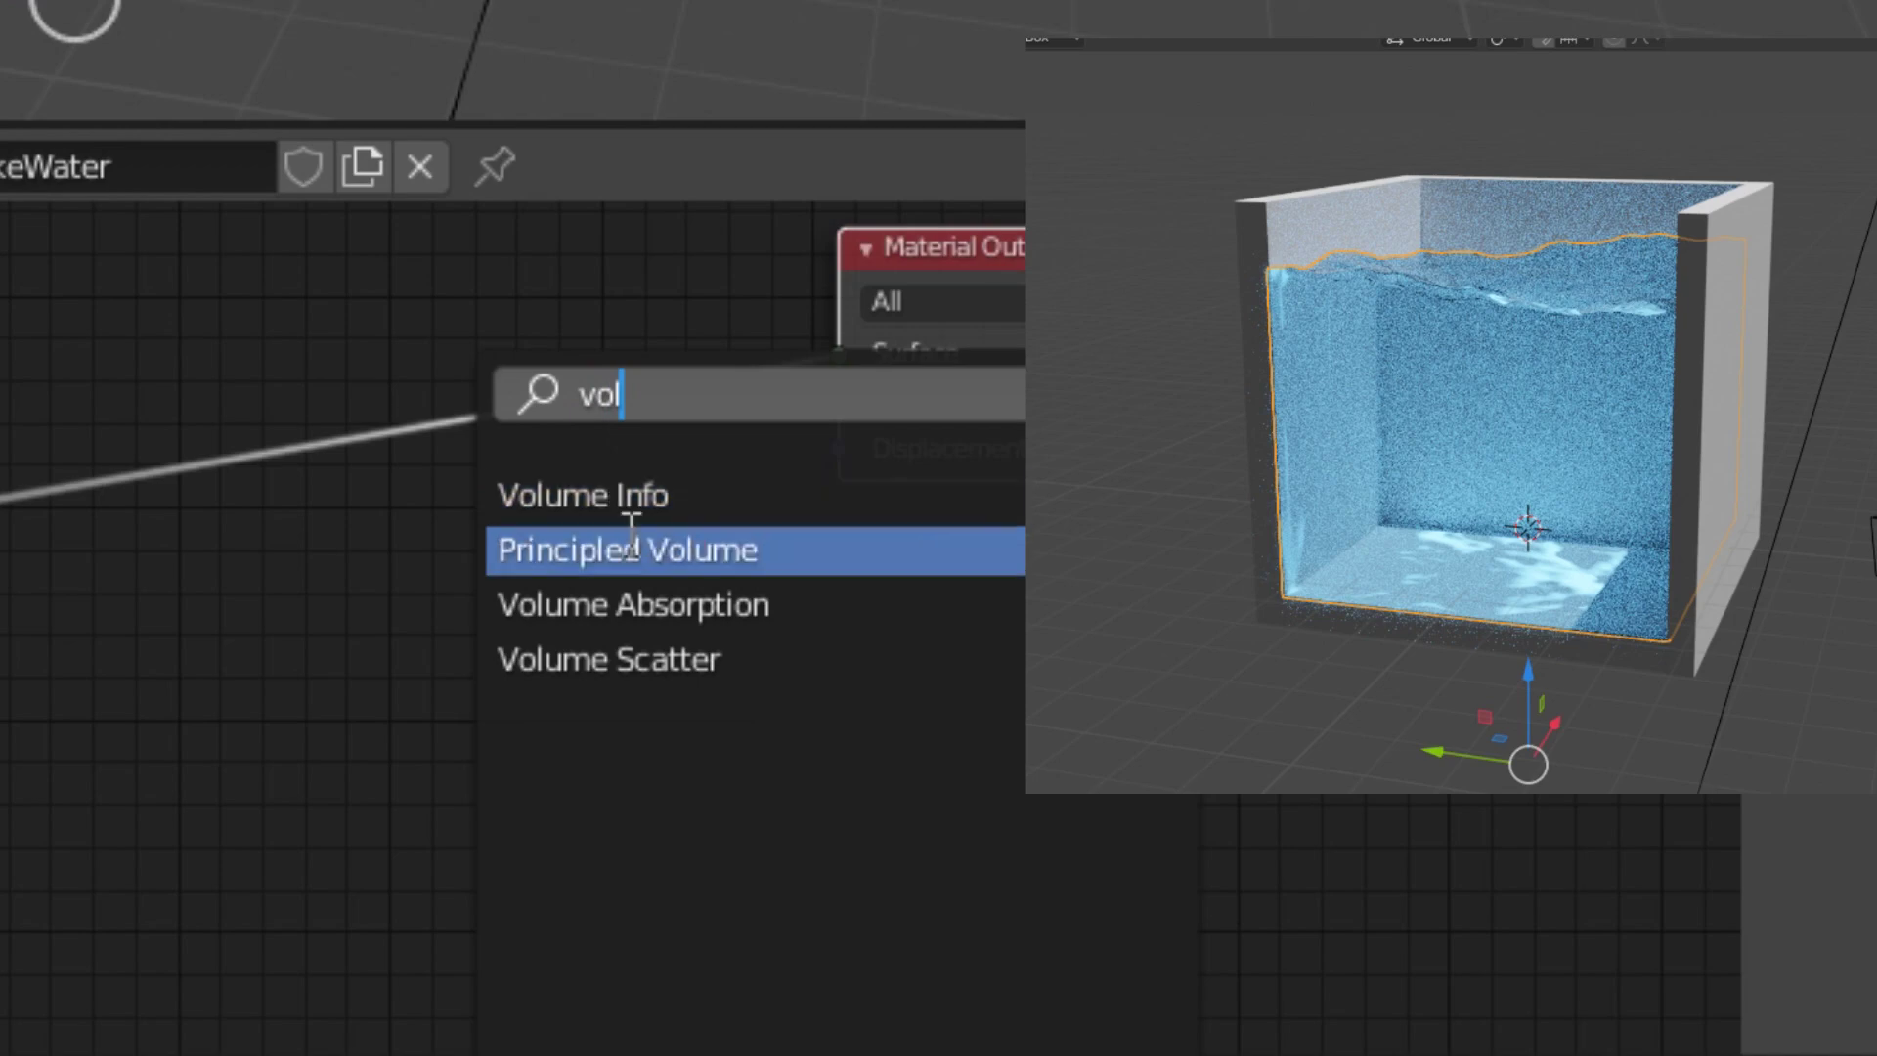
left_click(634, 550)
left_click(58, 612)
left_click_drag(566, 685, 842, 402)
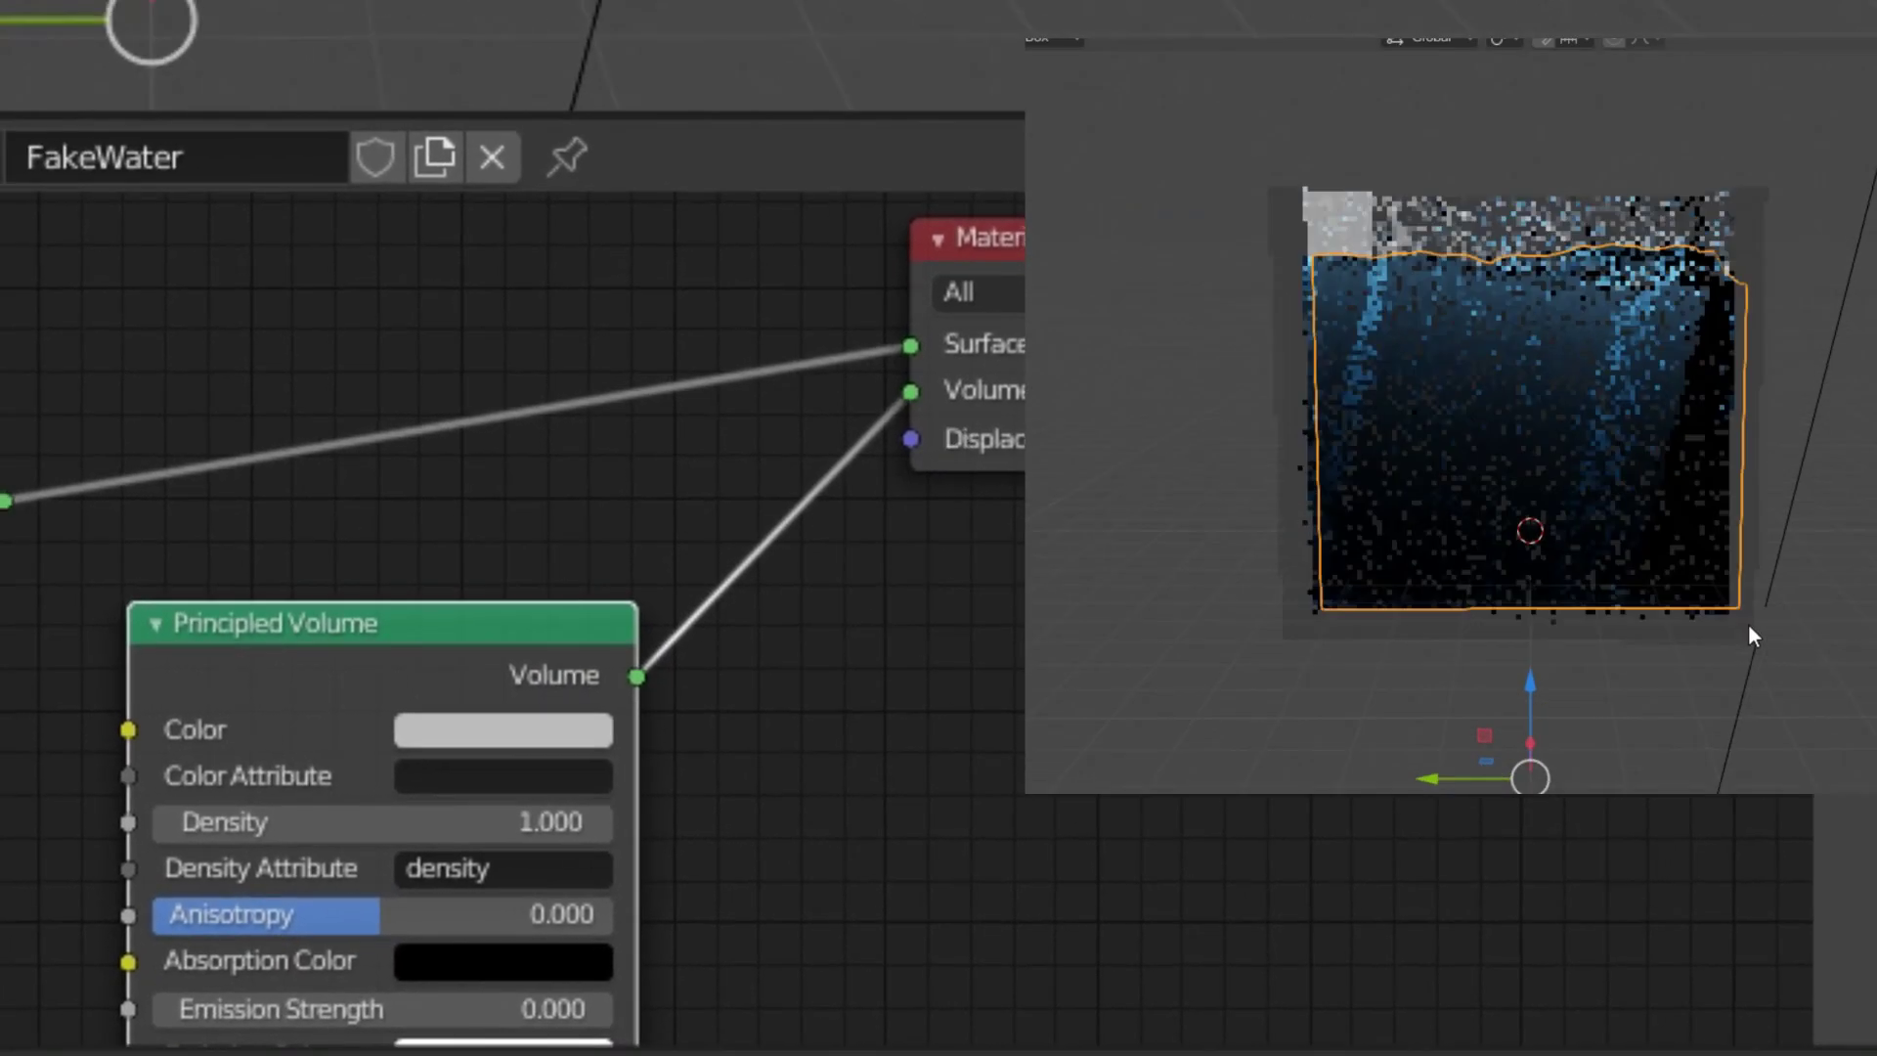
Set the Principled Volume's density to 0.280 and its color to white.
scroll(473, 777, "up", 1)
middle_click_drag(473, 777, 380, 570)
left_click_drag(396, 613, 225, 613)
middle_click_drag(1518, 432, 1516, 481)
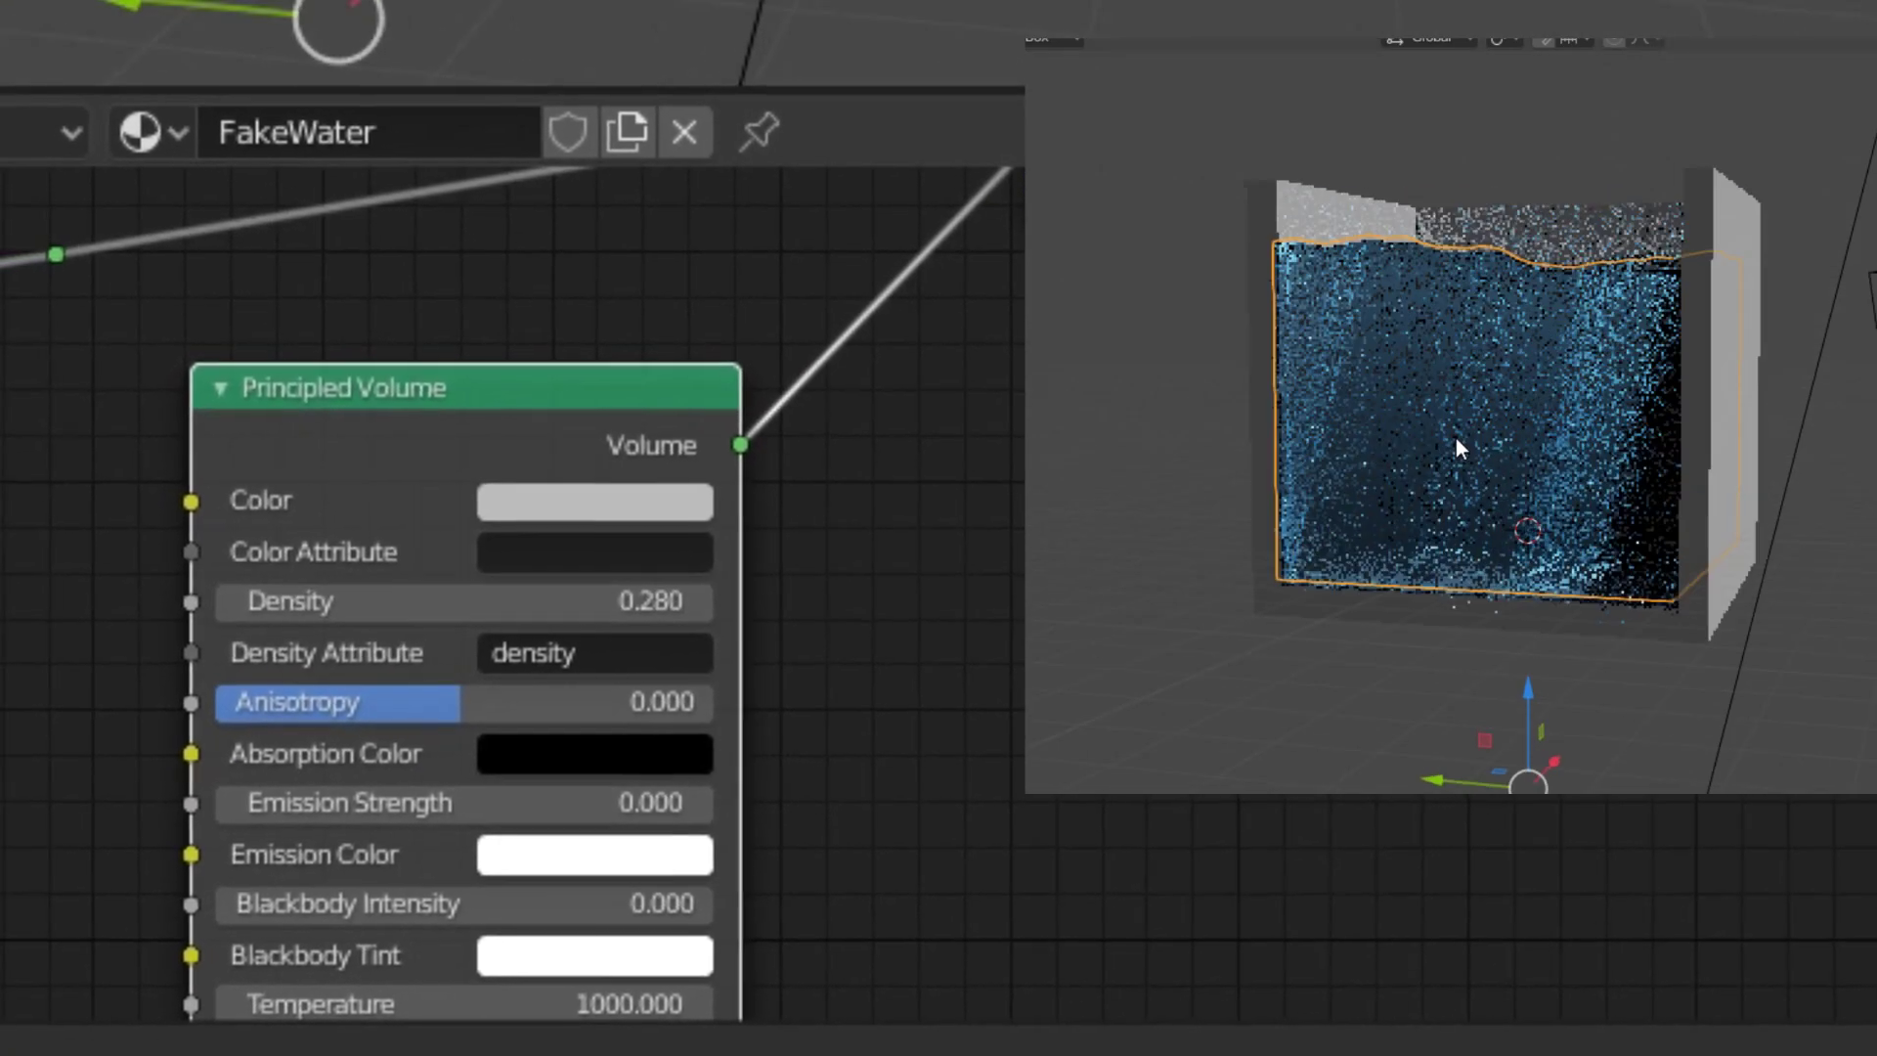
scroll(1458, 441, "up", 2)
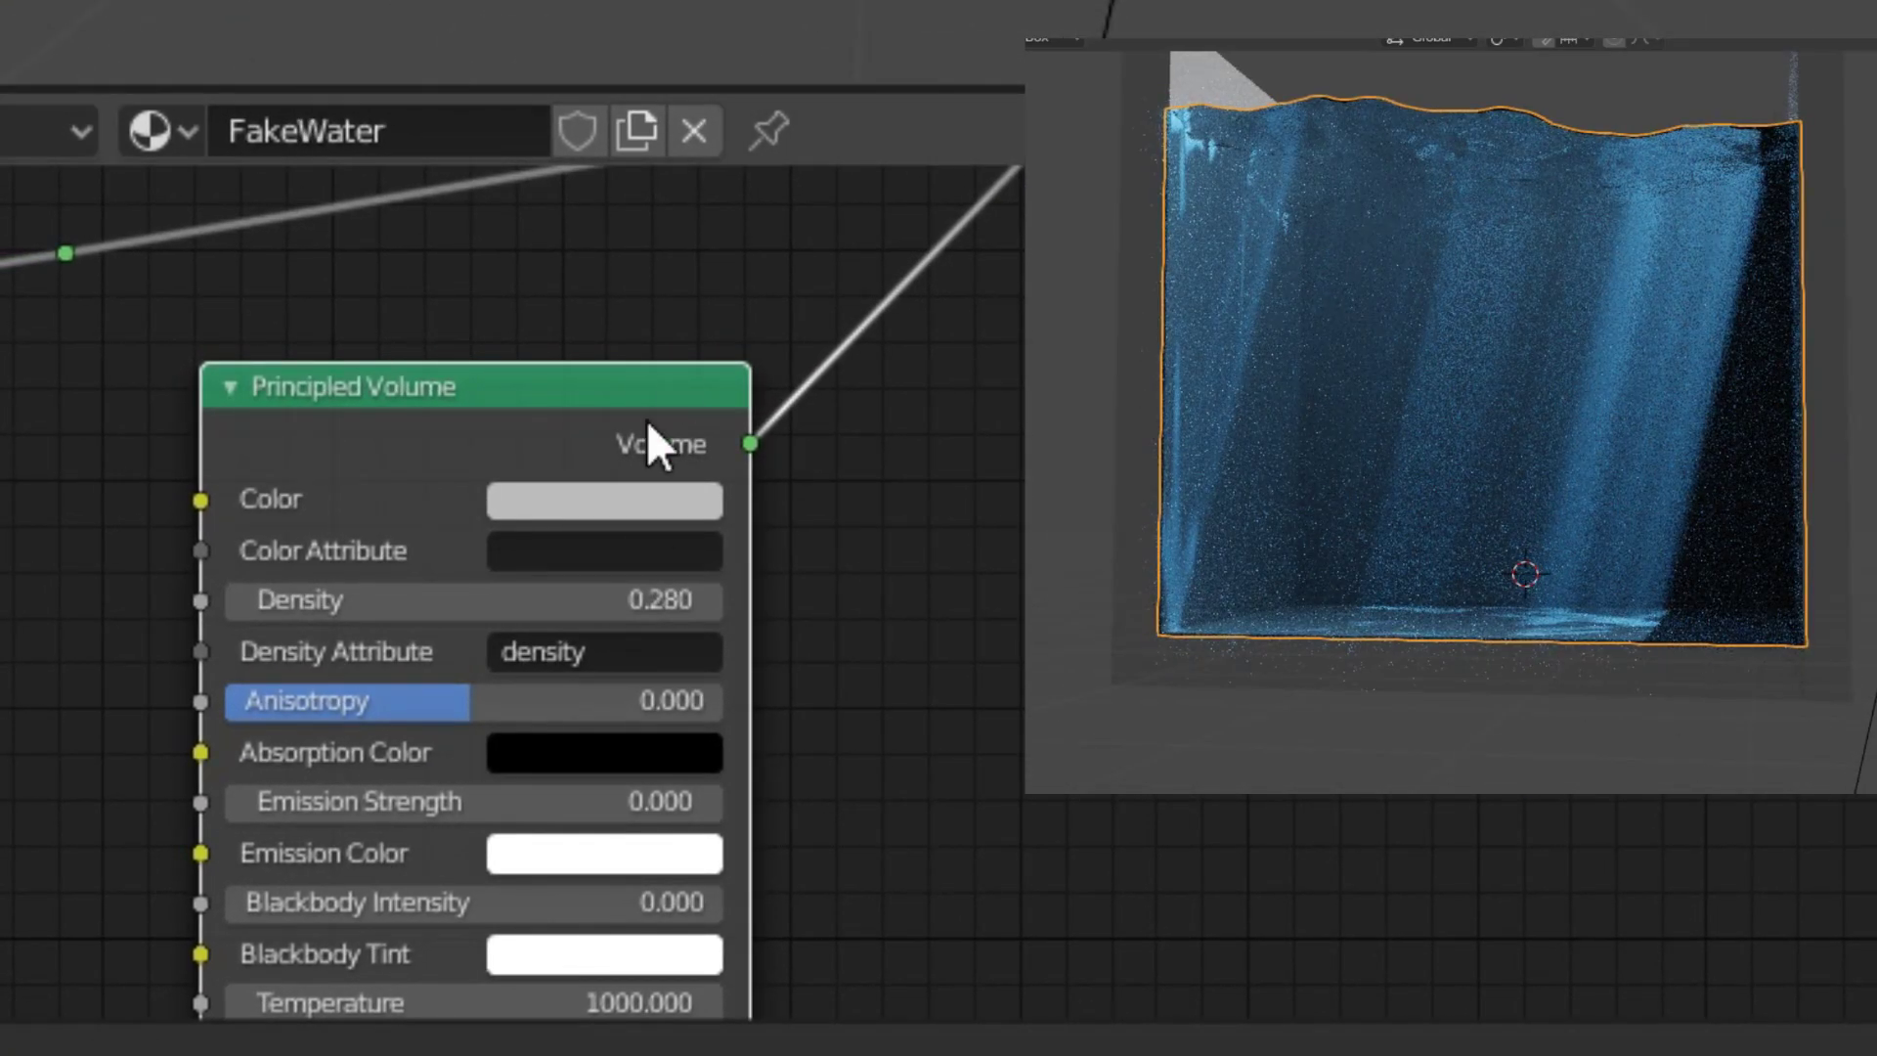
left_click(629, 502)
left_click_drag(743, 382, 821, 382)
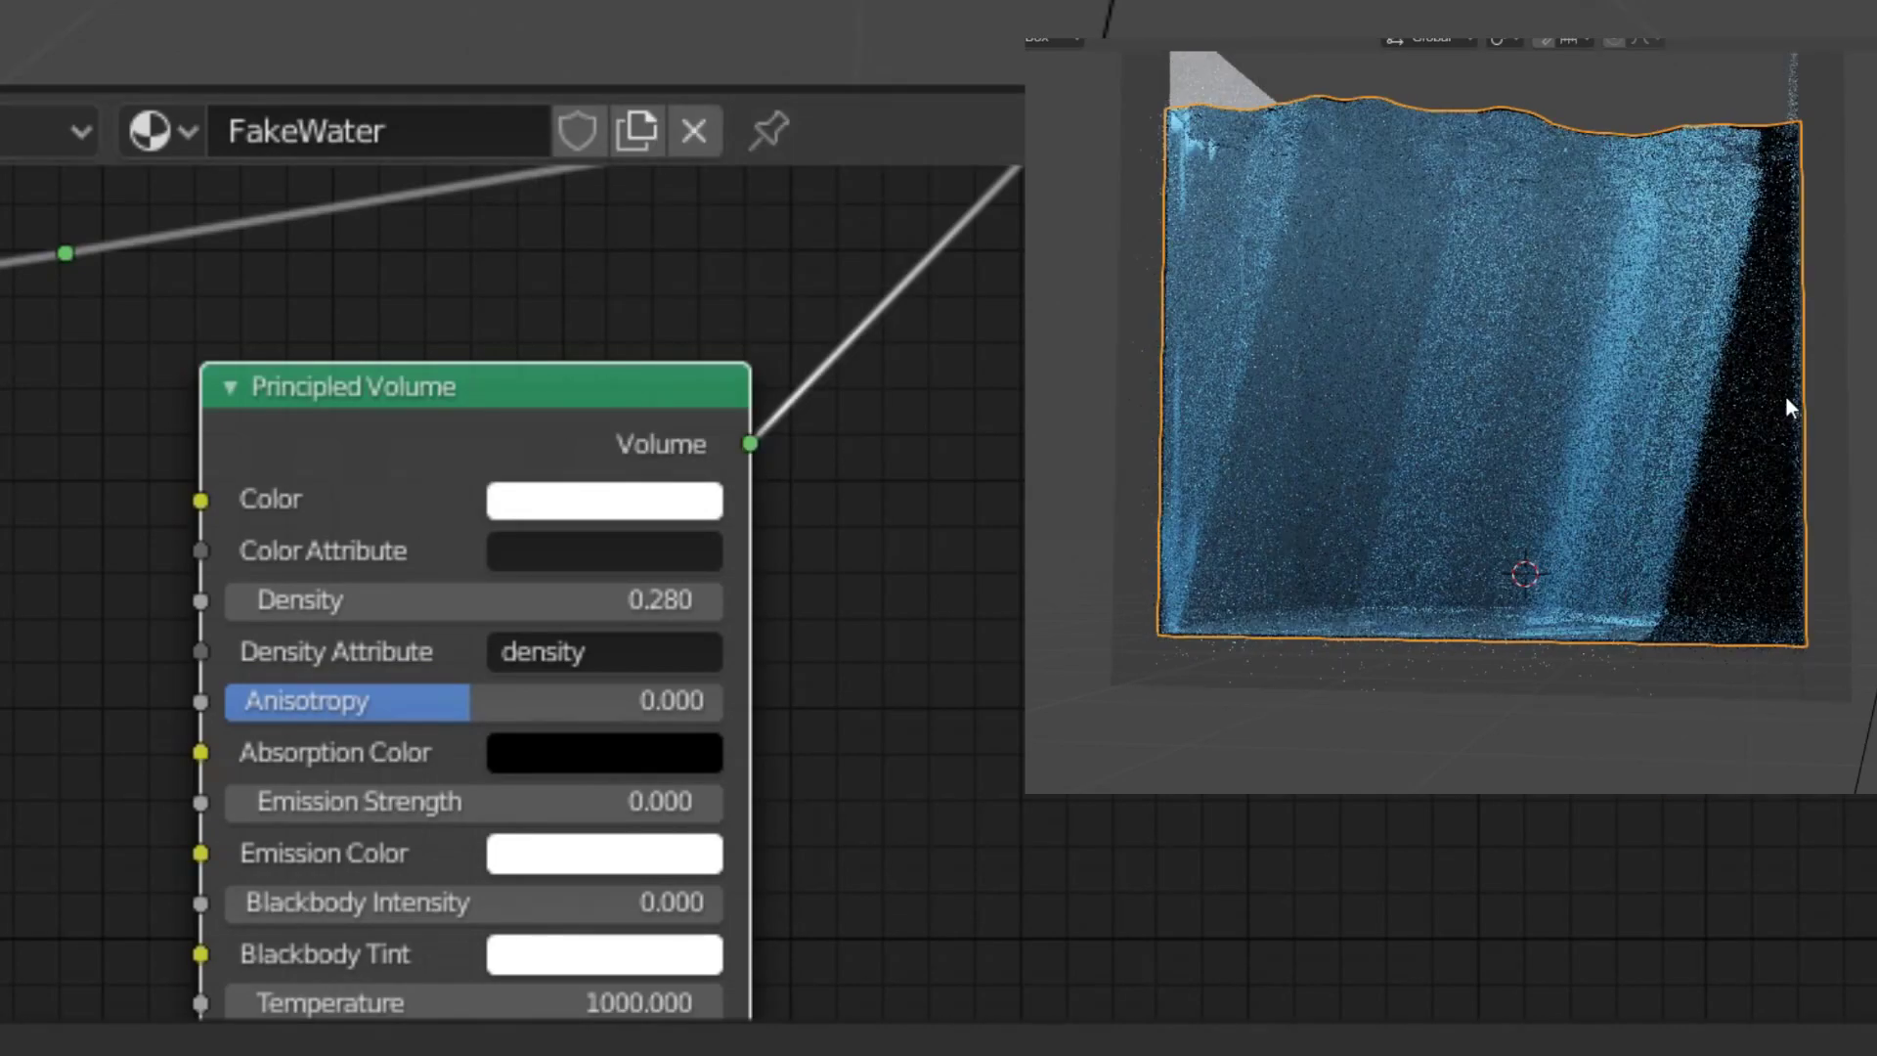